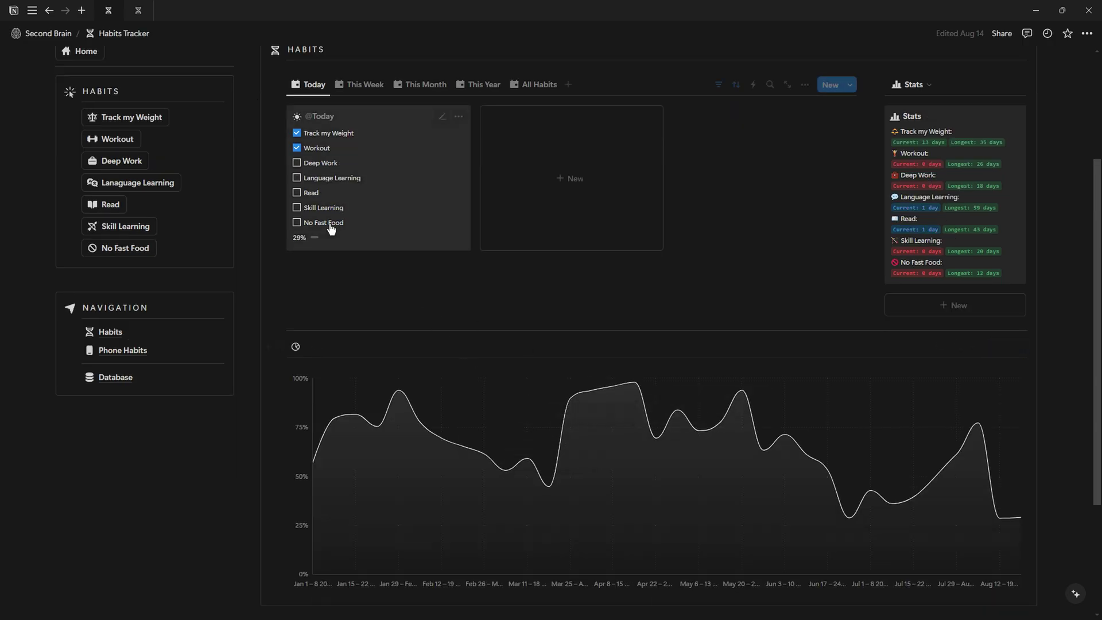
Tick Deep Work, then log today's Workout and Deep Work with the quick-action buttons.
{"action": "left_click", "coordinate": [297, 162]}
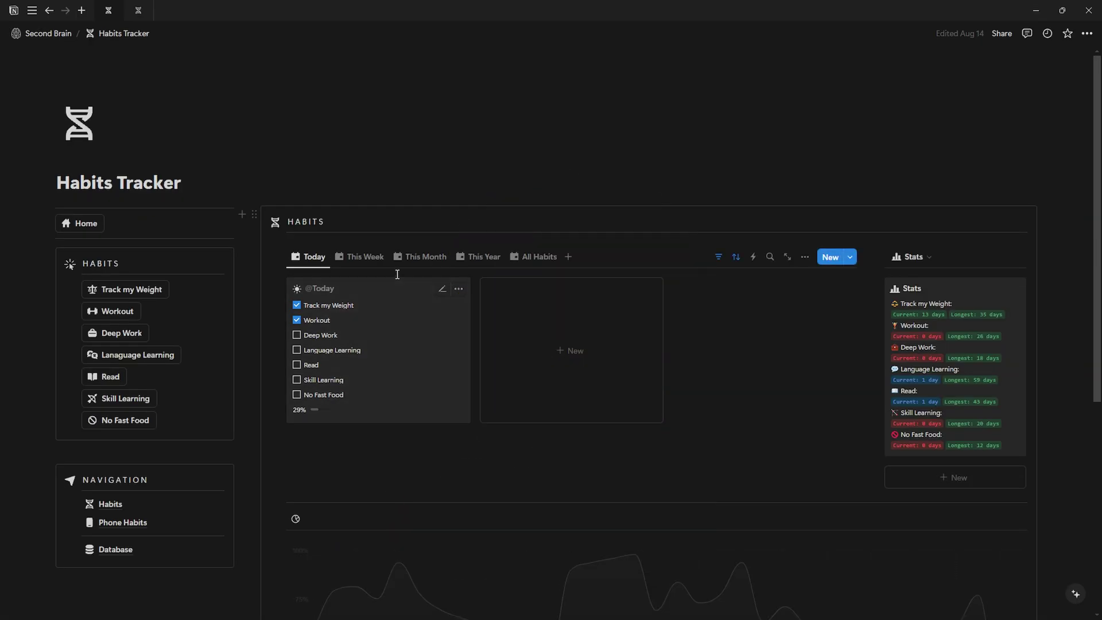
{"action": "scroll", "coordinate": [393, 270], "scroll_direction": "down", "scroll_amount": 3}
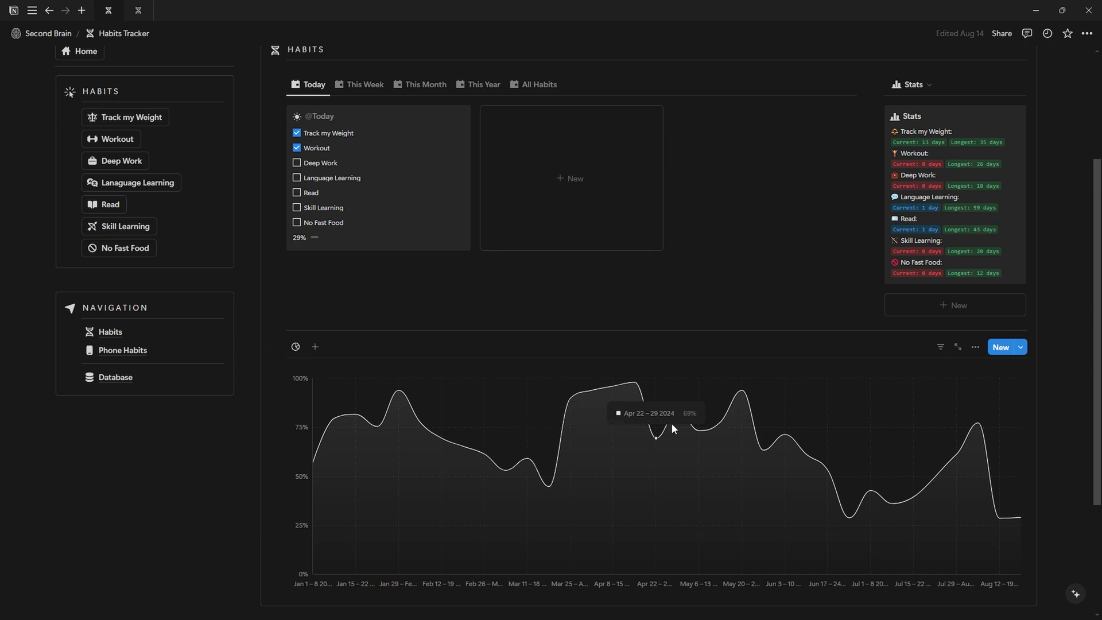
{"action": "left_click", "coordinate": [296, 163]}
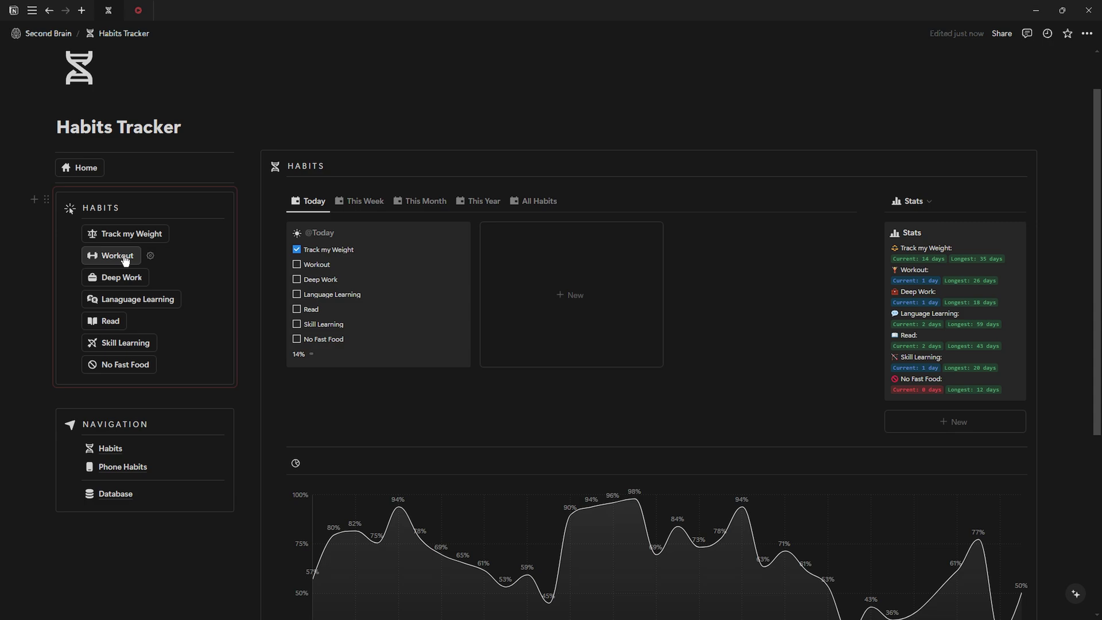
{"action": "left_click", "coordinate": [125, 257]}
{"action": "left_click", "coordinate": [115, 278]}
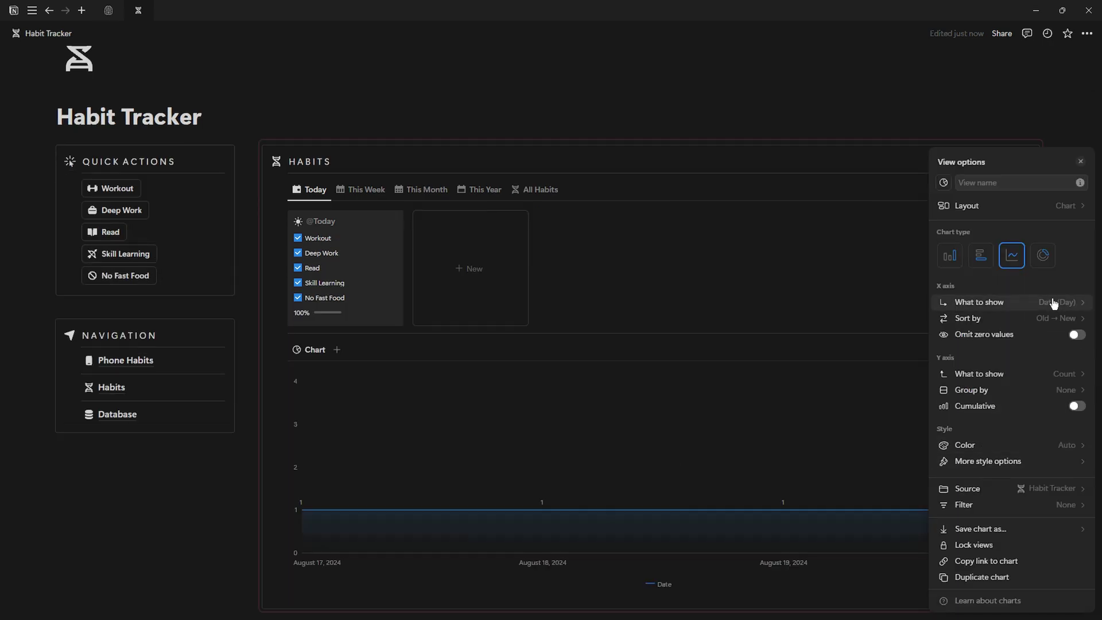
Set the chart's X axis to Date by week and Y axis to average Progress, ungrouped.
{"action": "left_click", "coordinate": [1052, 301]}
{"action": "mouse_move", "coordinate": [987, 350]}
{"action": "left_click", "coordinate": [884, 349]}
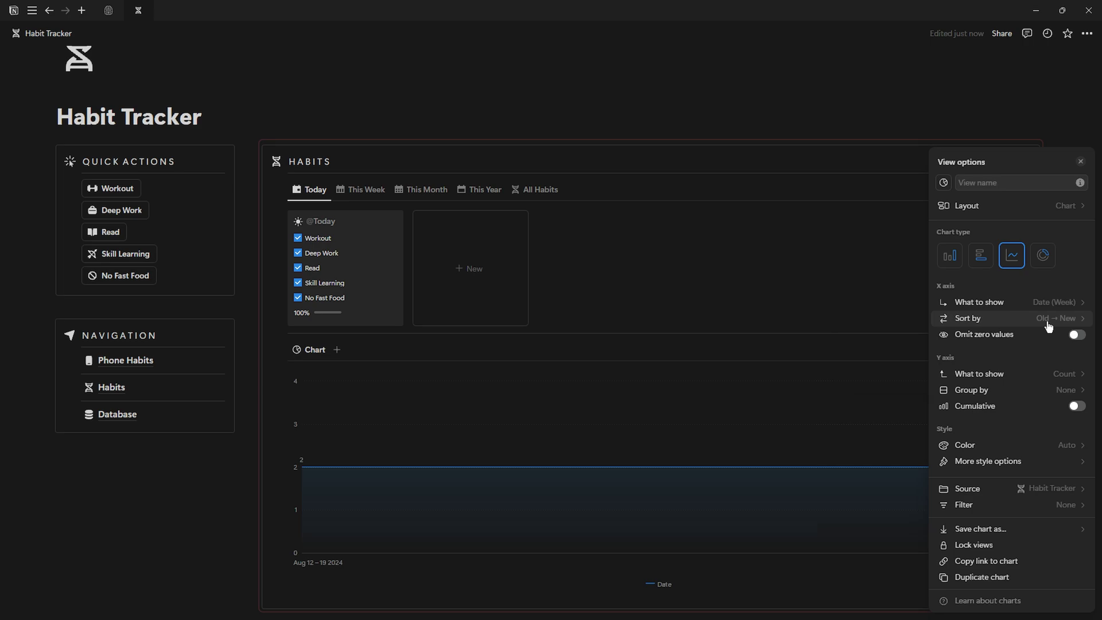
{"action": "left_click", "coordinate": [1064, 374]}
{"action": "mouse_move", "coordinate": [983, 446]}
{"action": "left_click", "coordinate": [855, 422]}
{"action": "left_click", "coordinate": [1062, 406]}
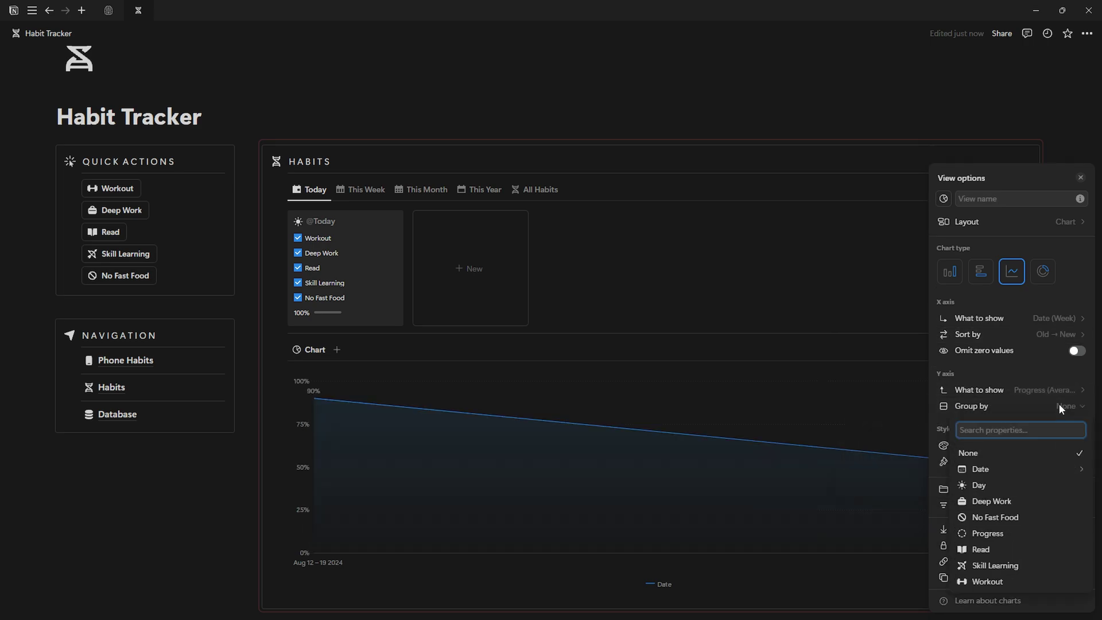
{"action": "left_click", "coordinate": [979, 453]}
{"action": "left_click", "coordinate": [1066, 446]}
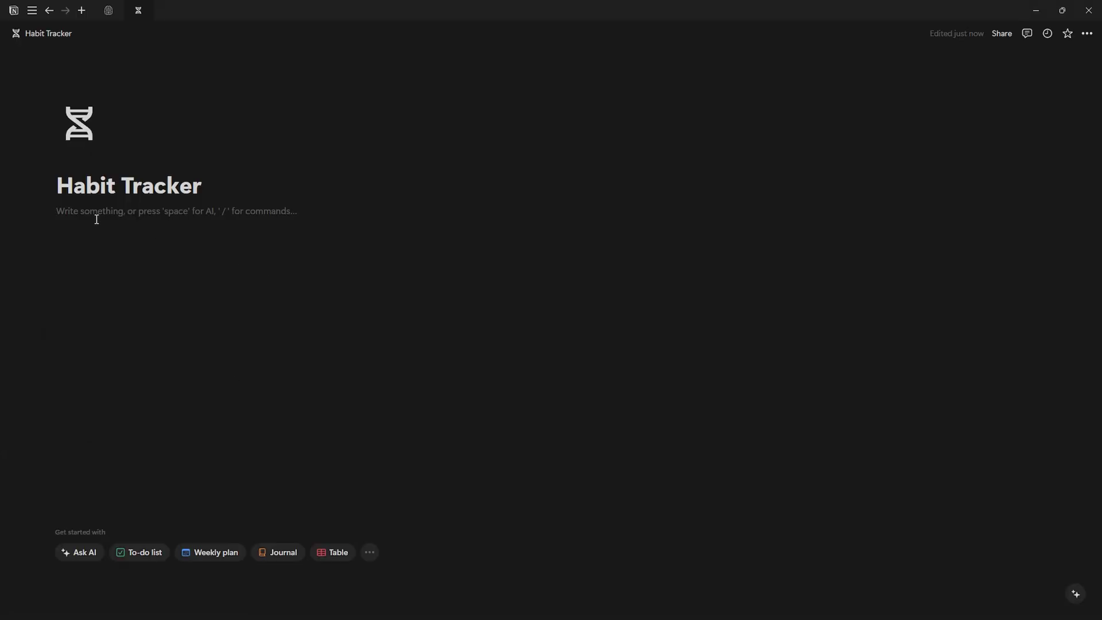
Insert a /page sub-page titled 'Database' with a stacked-database icon from the icon set.
{"action": "type", "text": "/page"}
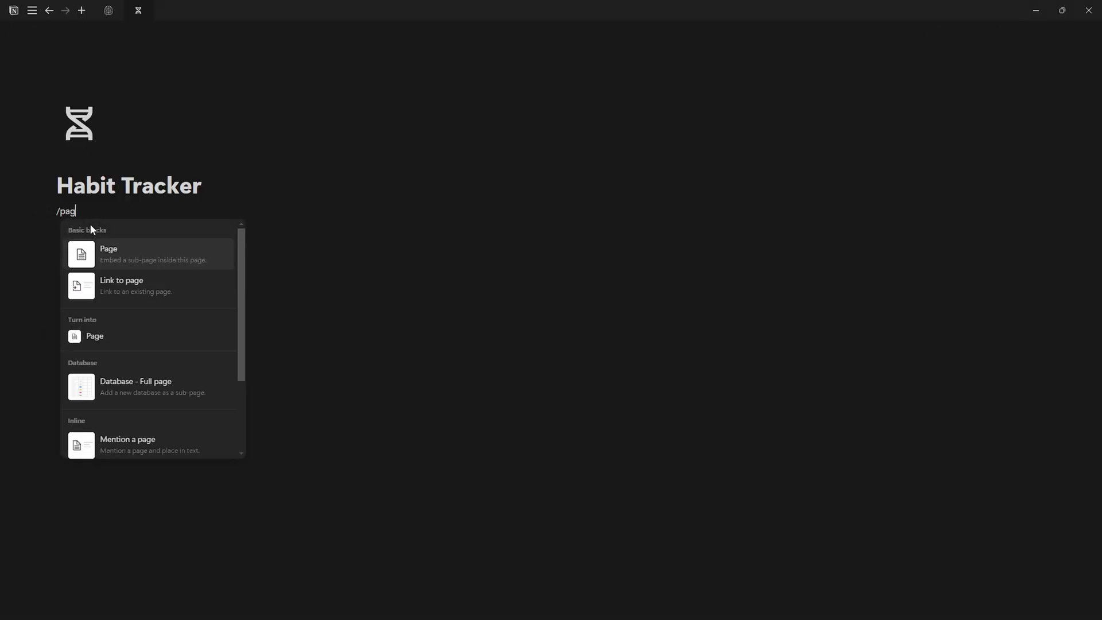
{"action": "key", "text": "Return"}
{"action": "type", "text": "Dat"}
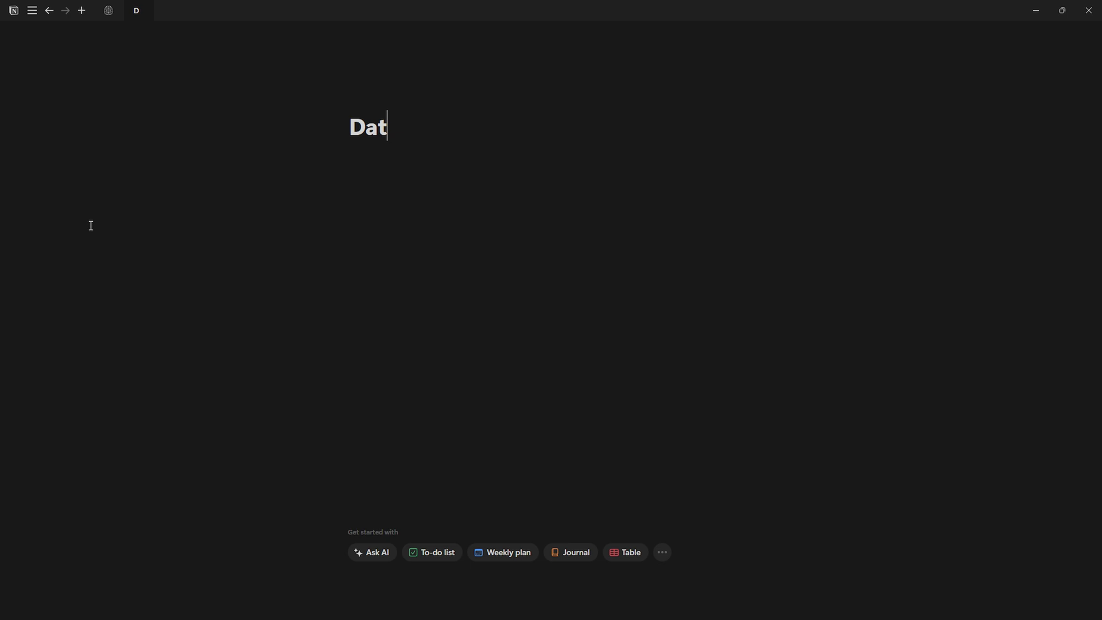
{"action": "type", "text": "abase"}
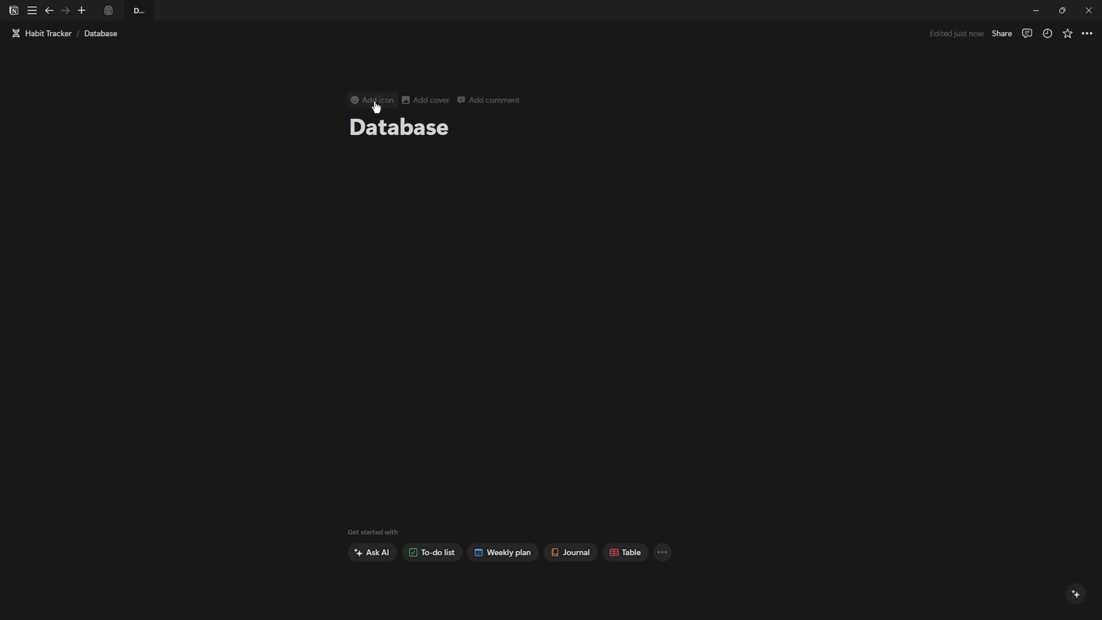
{"action": "left_click", "coordinate": [367, 99]}
{"action": "left_click", "coordinate": [305, 159]}
{"action": "type", "text": "stac"}
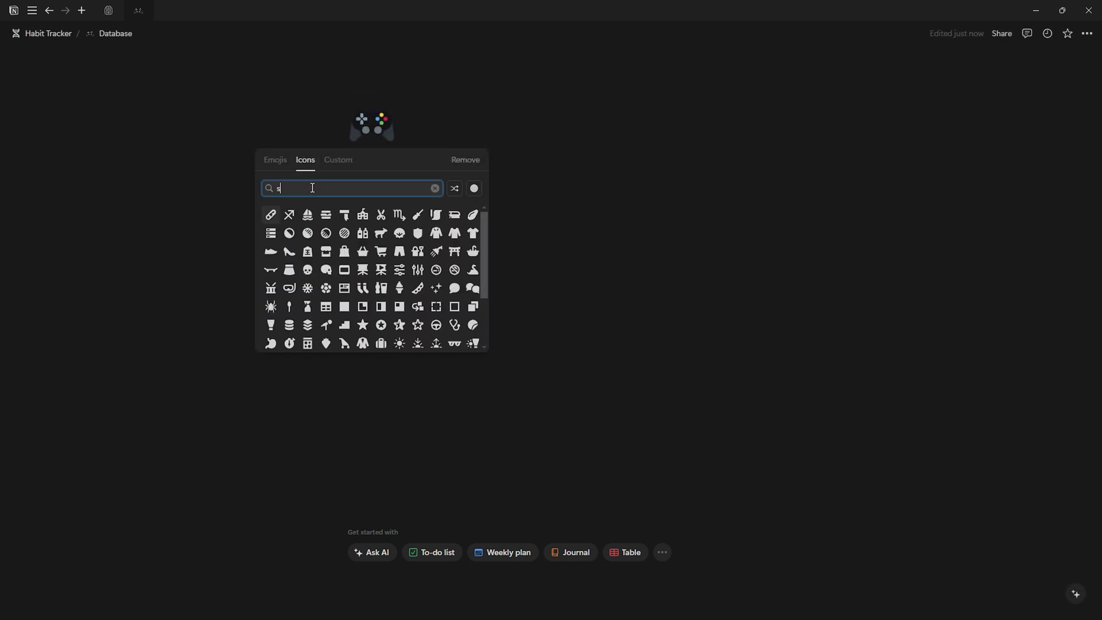
{"action": "left_click", "coordinate": [270, 214]}
{"action": "left_click", "coordinate": [373, 219]}
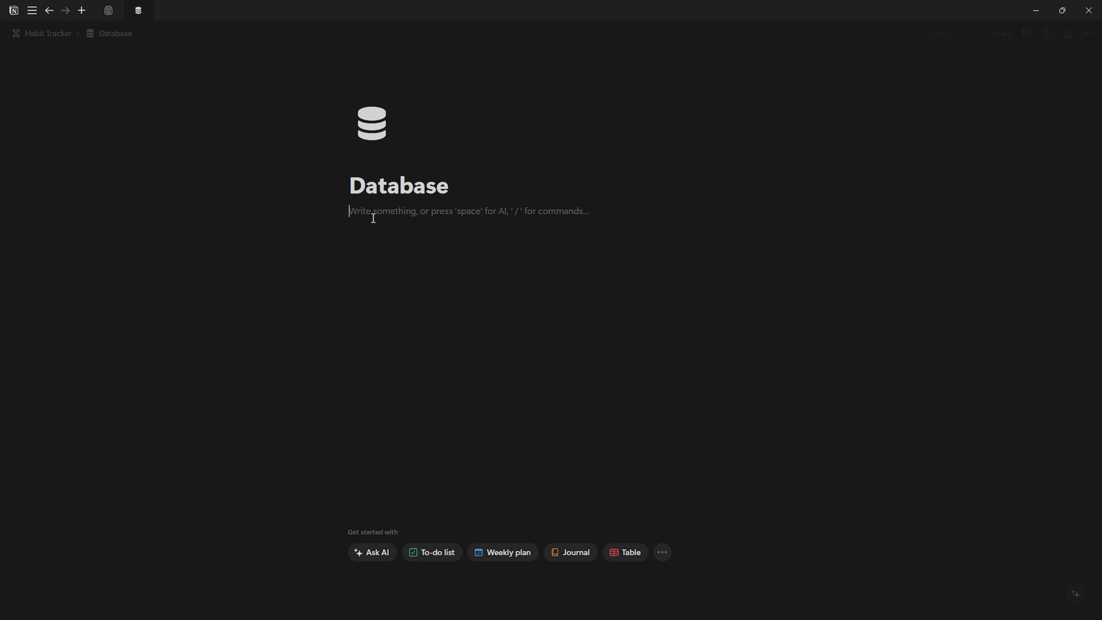
Create a full-page database named 'Habit Tracker' with an hourglass icon.
{"action": "type", "text": "/databa"}
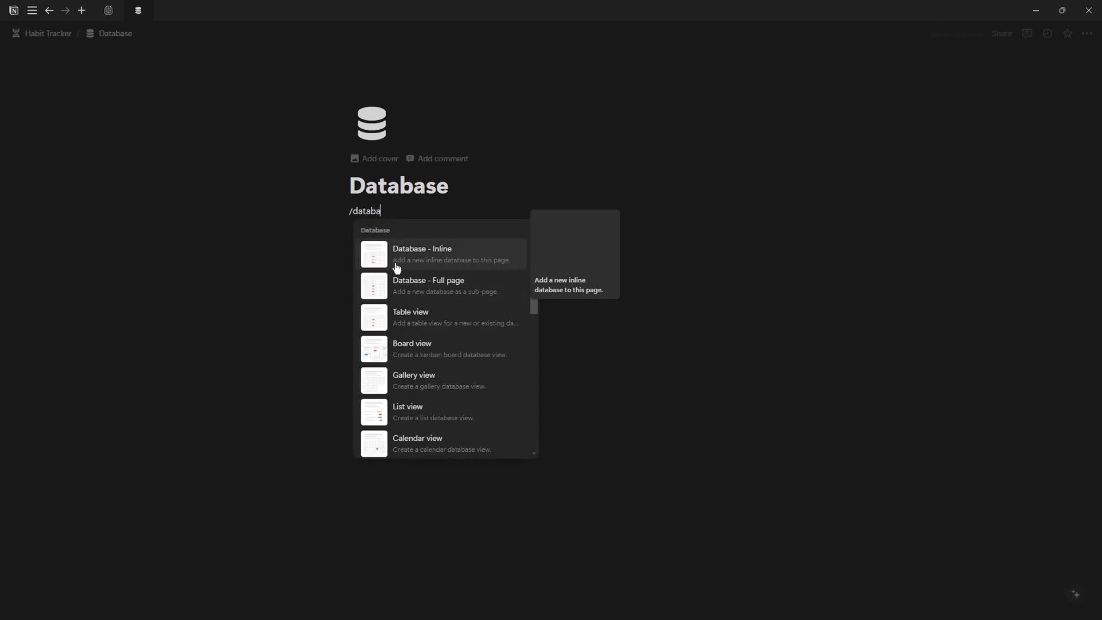
{"action": "left_click", "coordinate": [370, 281]}
{"action": "left_click", "coordinate": [95, 82]}
{"action": "type", "text": "Habit"}
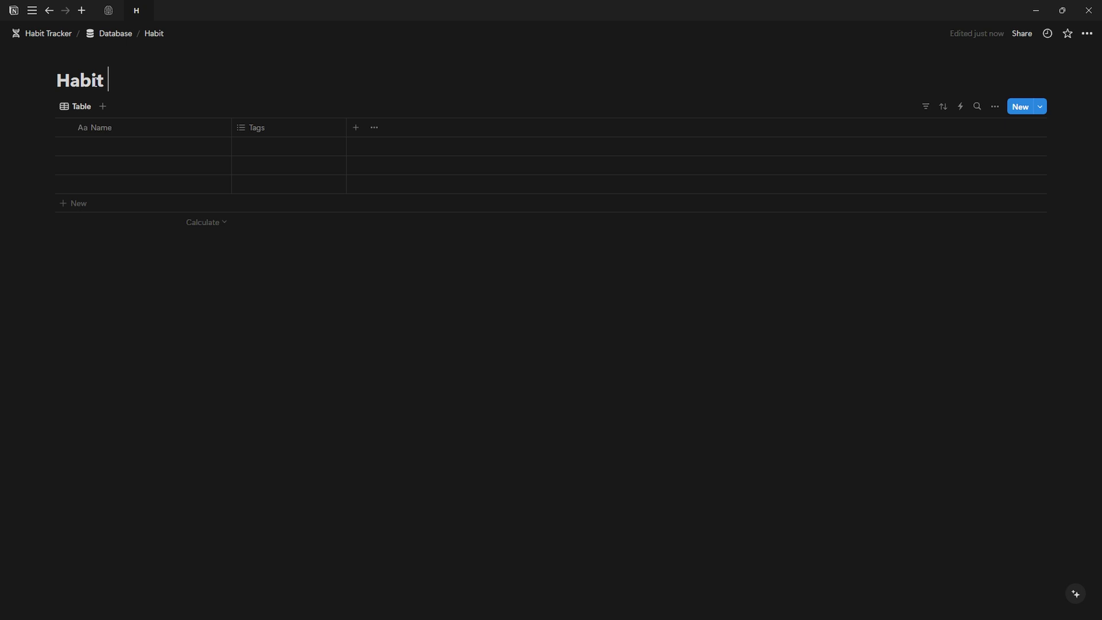
{"action": "type", "text": " Tracker"}
{"action": "left_click", "coordinate": [75, 55]}
{"action": "left_click", "coordinate": [57, 103]}
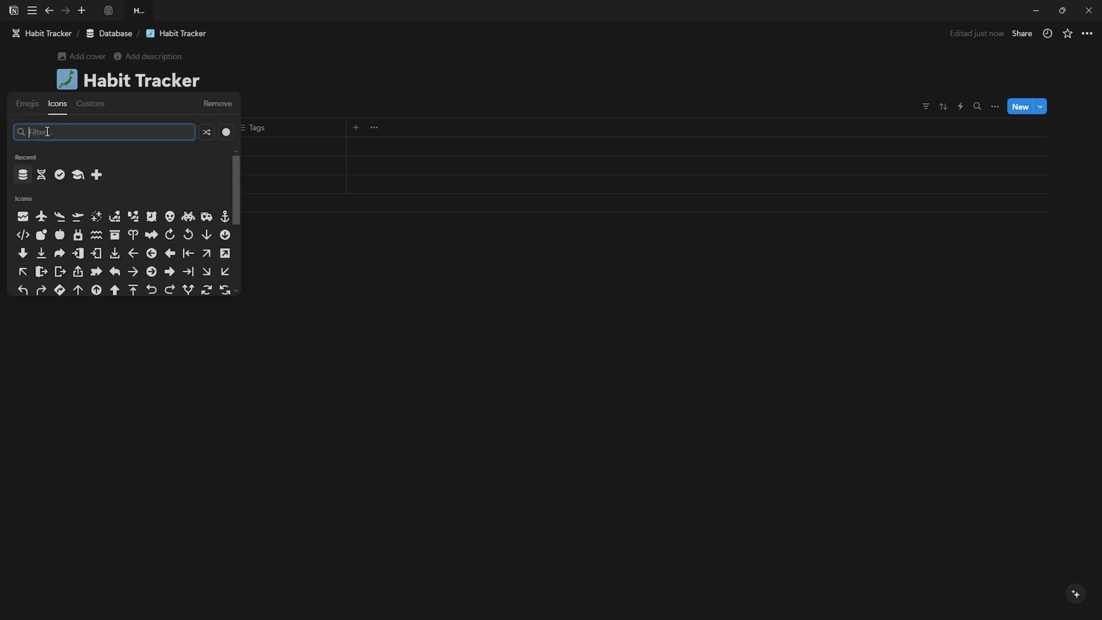
{"action": "left_click", "coordinate": [23, 174]}
Delete the Tags column and give the table view a cleared name with an hourglass icon.
{"action": "left_click", "coordinate": [224, 75]}
{"action": "left_click", "coordinate": [268, 138]}
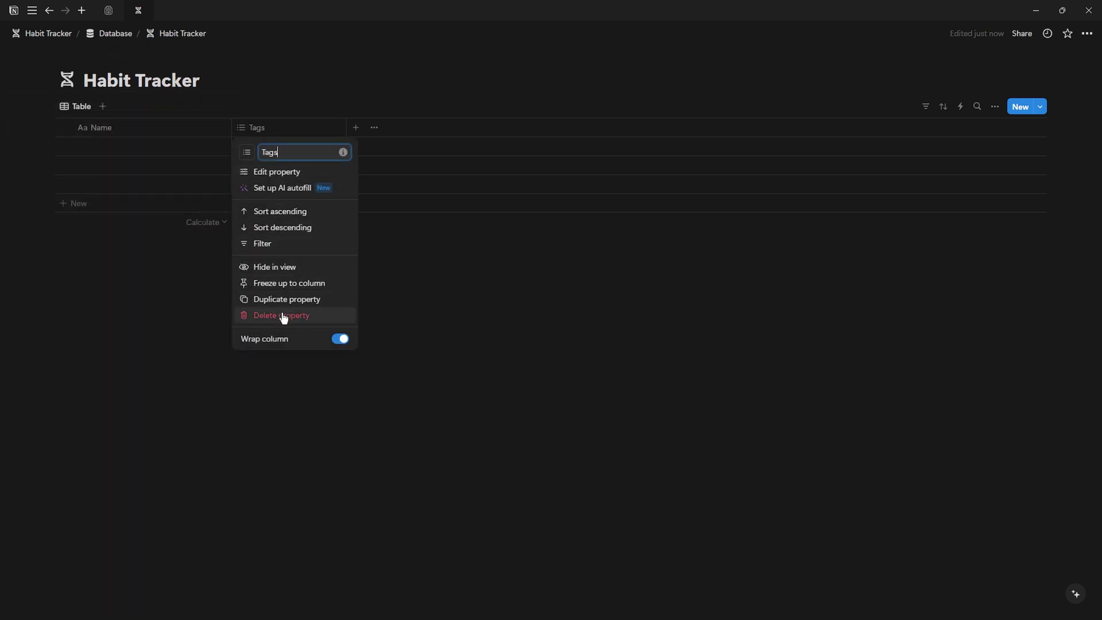
{"action": "left_click", "coordinate": [282, 315]}
{"action": "left_click", "coordinate": [78, 106]}
{"action": "left_click", "coordinate": [91, 131]}
{"action": "key", "text": "BackSpace"}
{"action": "left_click", "coordinate": [888, 153]}
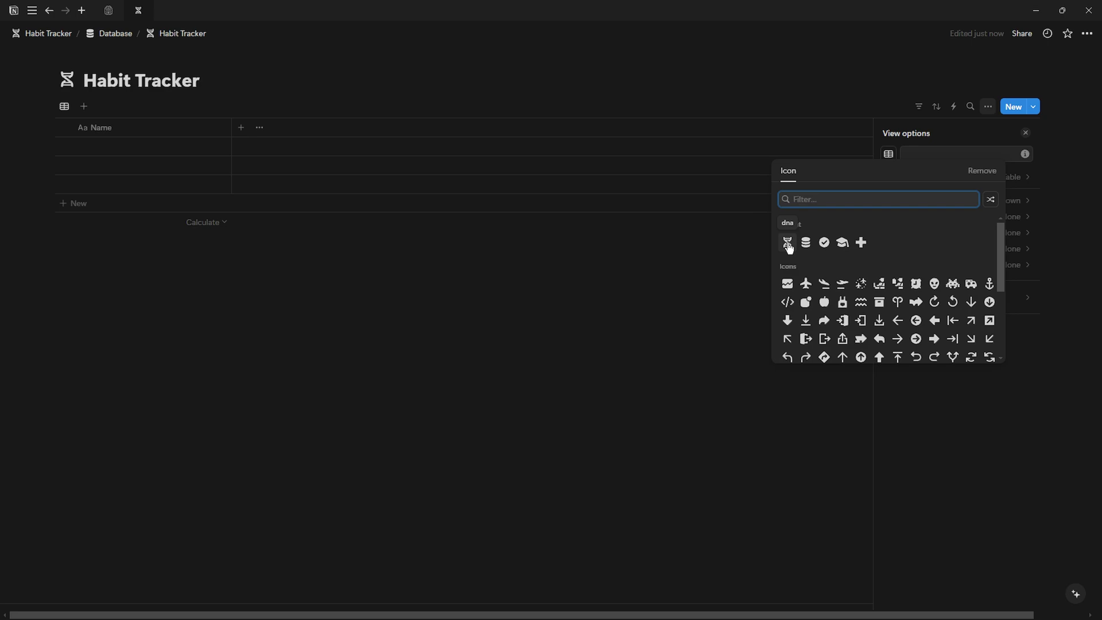
{"action": "left_click", "coordinate": [787, 242]}
Rename the Name column to 'Day' with a sun icon and delete the two empty rows.
{"action": "left_click", "coordinate": [103, 127]}
{"action": "type", "text": "Day"}
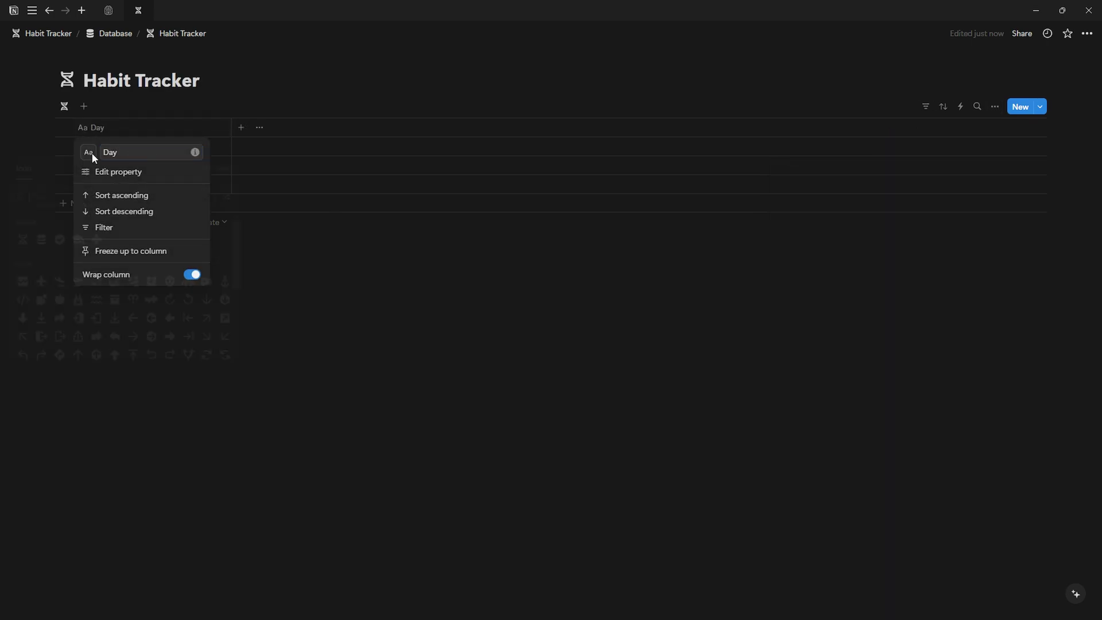
{"action": "left_click", "coordinate": [88, 152]}
{"action": "type", "text": "sun"}
{"action": "left_click", "coordinate": [23, 224]}
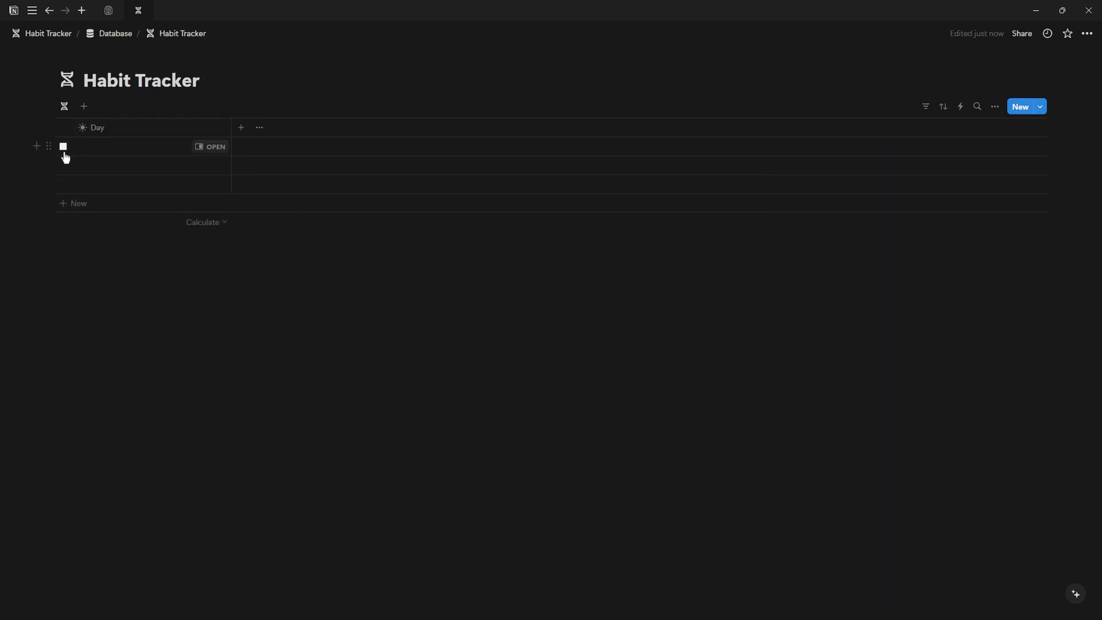
{"action": "left_click_drag", "start_coordinate": [63, 157], "coordinate": [75, 179]}
{"action": "key", "text": "Delete"}
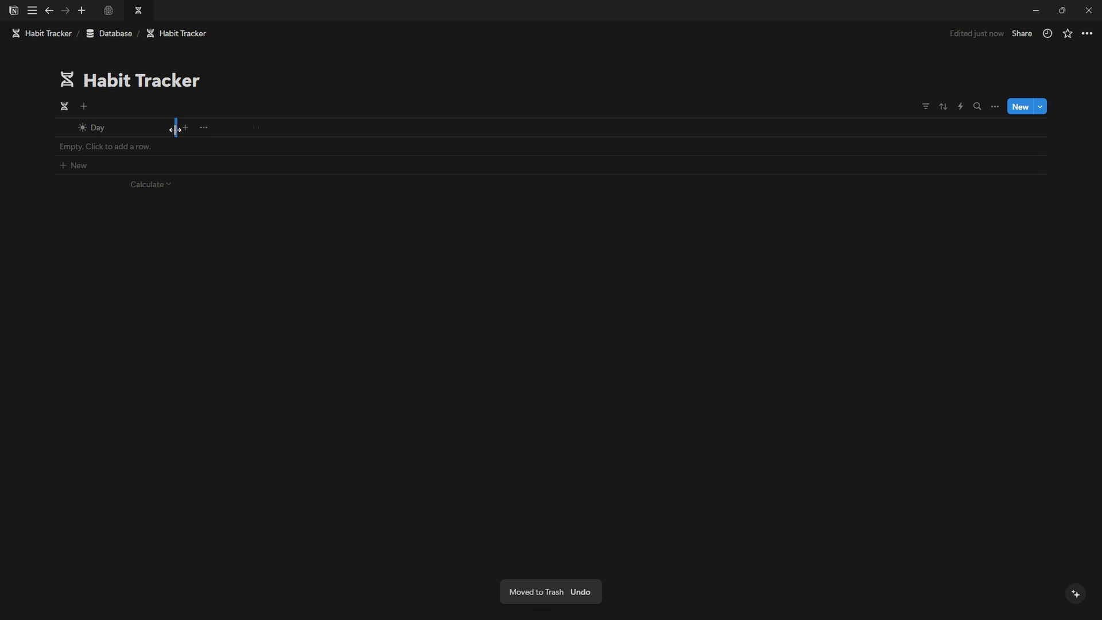
{"action": "left_click", "coordinate": [186, 130]}
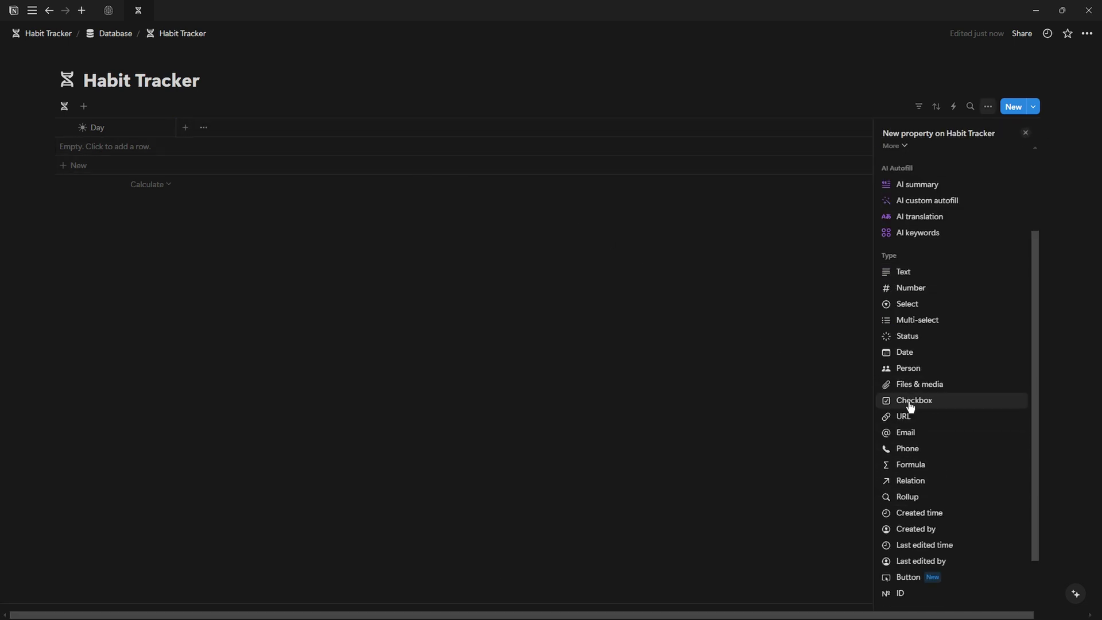
Add checkbox columns Workout through No Fast Food, with icons like a dumbbell and circle-slash.
{"action": "left_click", "coordinate": [910, 402]}
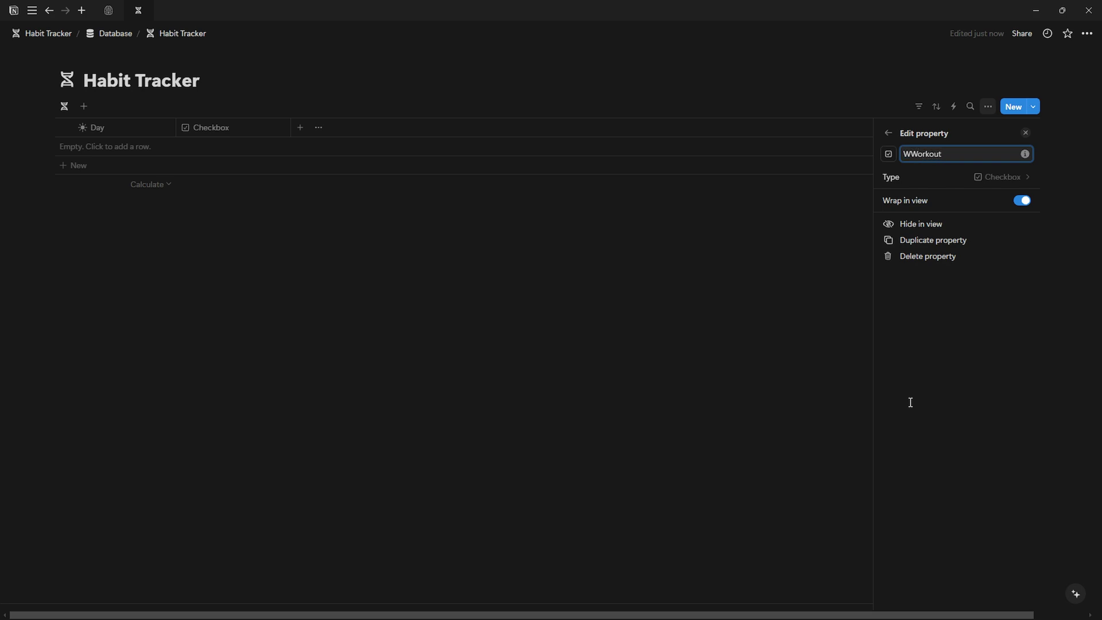
{"action": "left_click", "coordinate": [890, 155]}
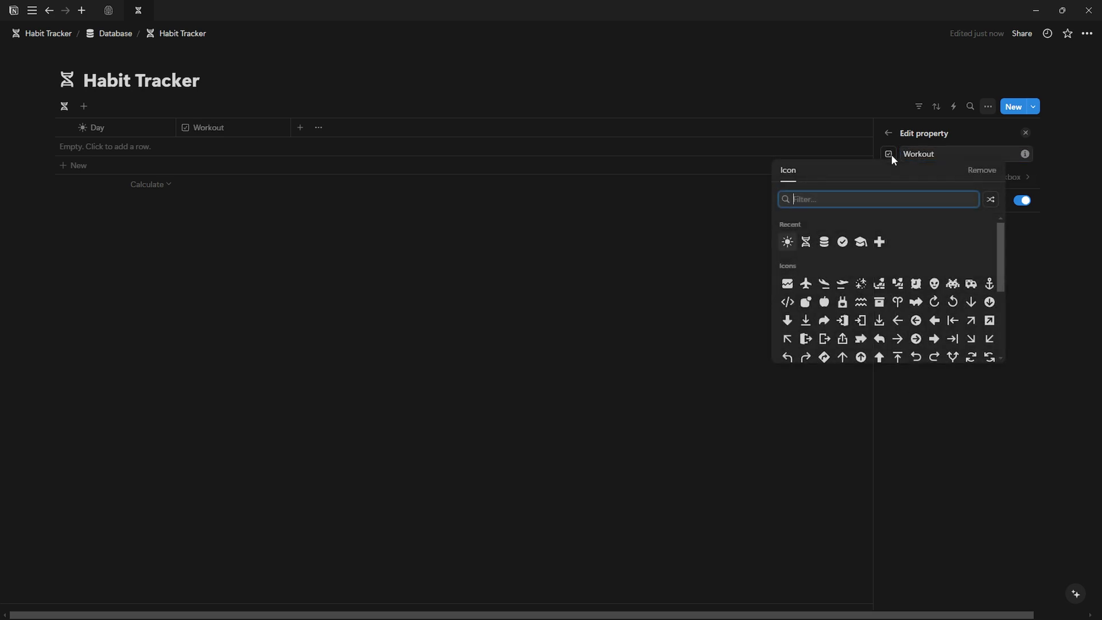
{"action": "type", "text": "dumb"}
{"action": "left_click", "coordinate": [787, 225]}
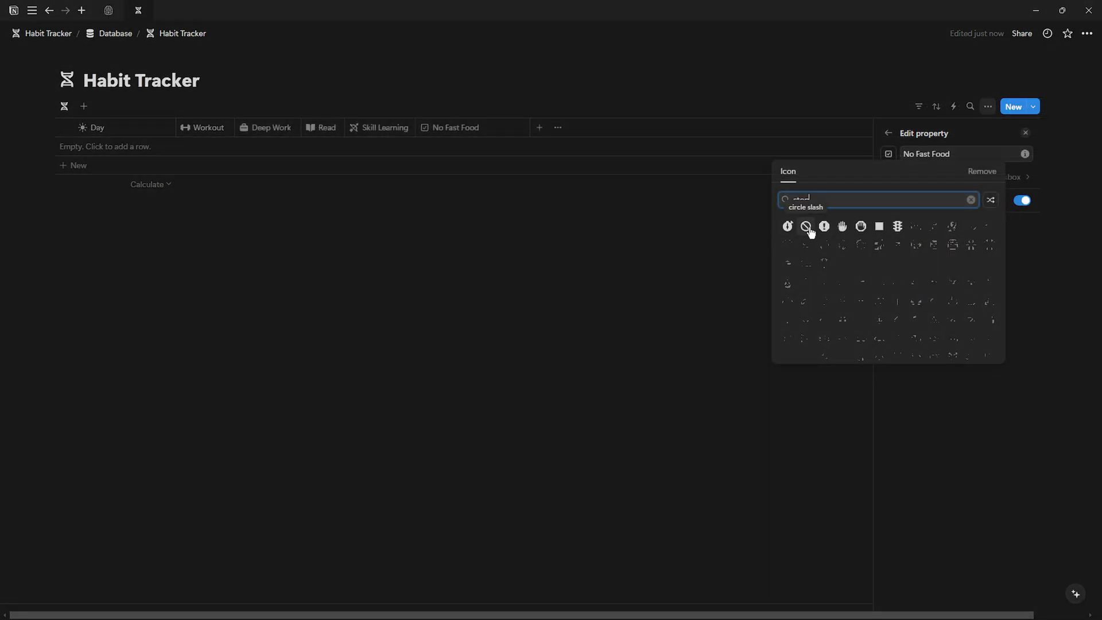
{"action": "left_click", "coordinate": [806, 227]}
{"action": "key", "text": "Escape"}
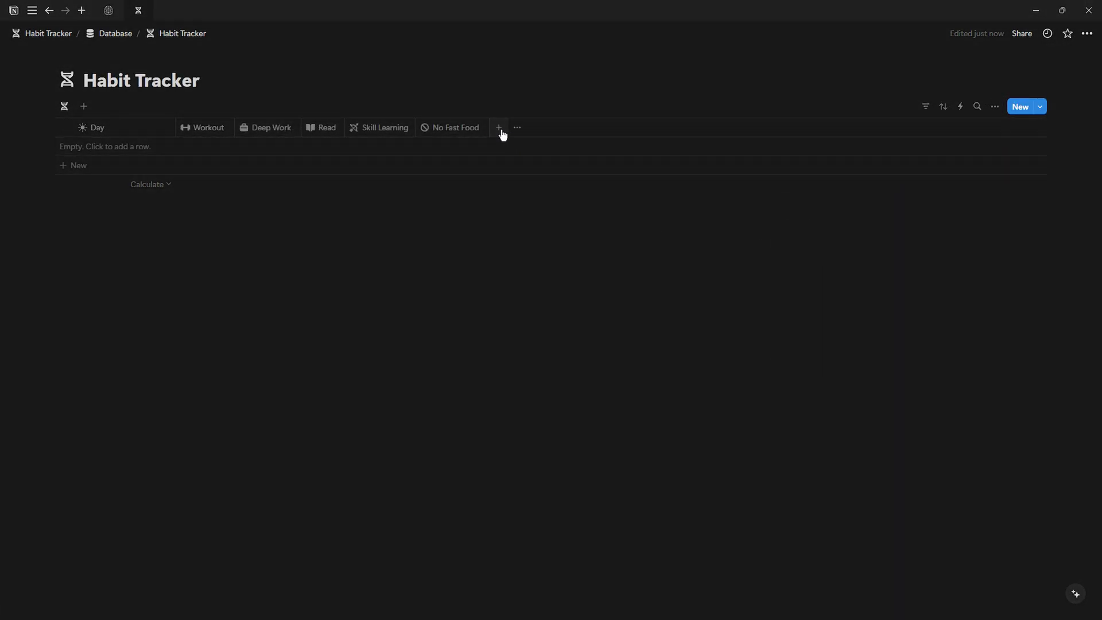
Add a formula column named 'Progress' with a dashed-circle icon.
{"action": "left_click", "coordinate": [498, 127]}
{"action": "scroll", "coordinate": [909, 430], "scroll_direction": "down", "scroll_amount": 2}
{"action": "left_click", "coordinate": [915, 466]}
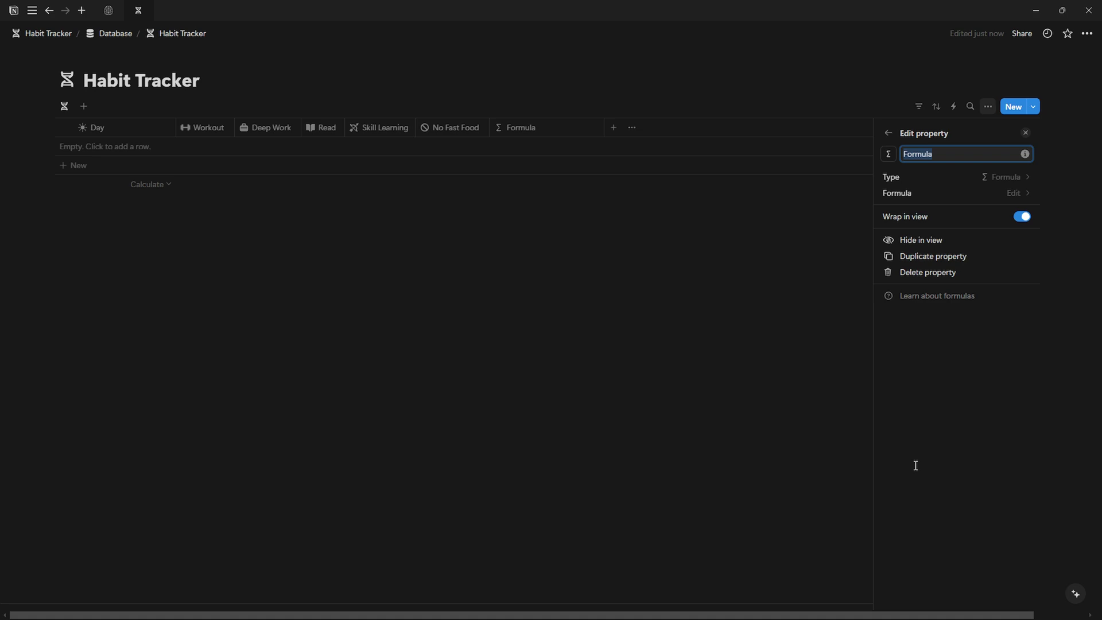
{"action": "type", "text": "Progress"}
{"action": "left_click", "coordinate": [895, 155]}
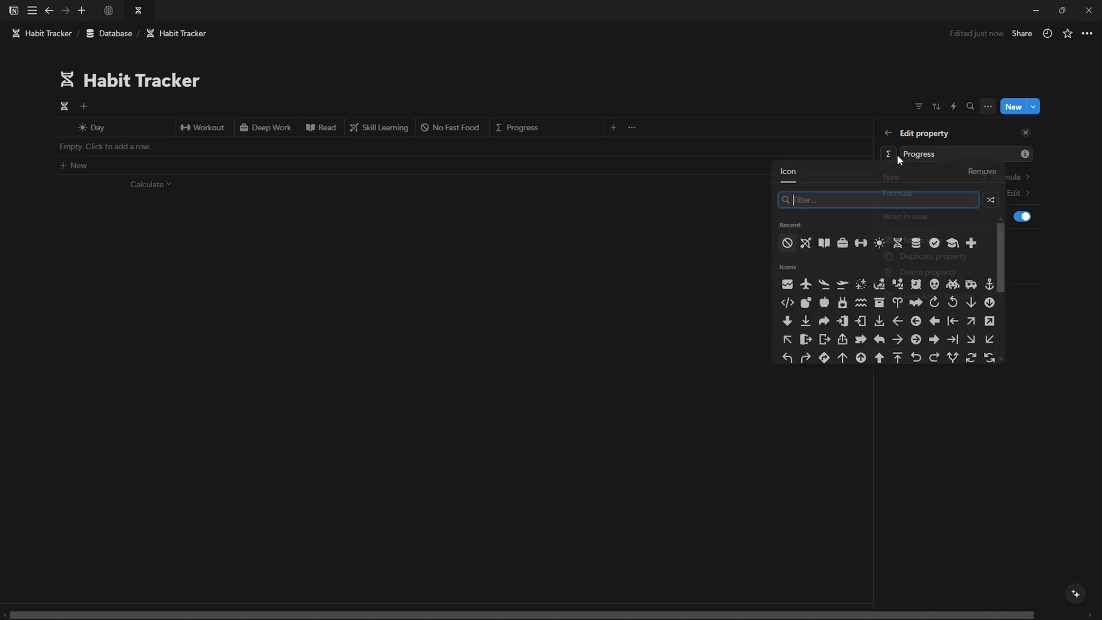
{"action": "type", "text": "circle"}
{"action": "left_click", "coordinate": [935, 226]}
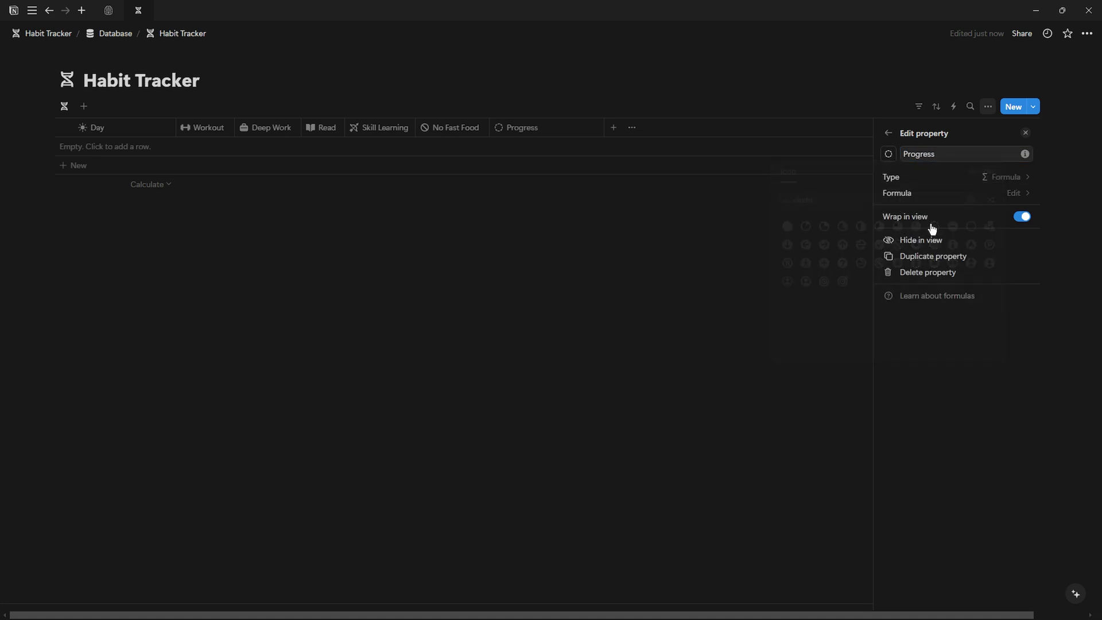
Write the formula as the sum of each habit's .toNumber() divided by 5.
{"action": "left_click", "coordinate": [947, 193]}
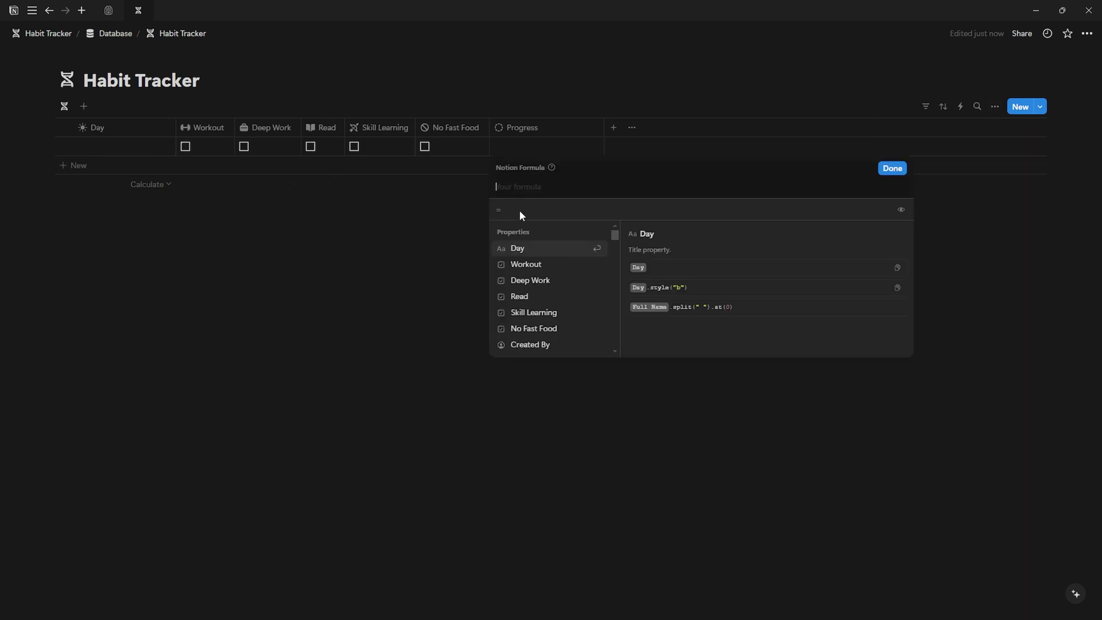
{"action": "left_click", "coordinate": [527, 265]}
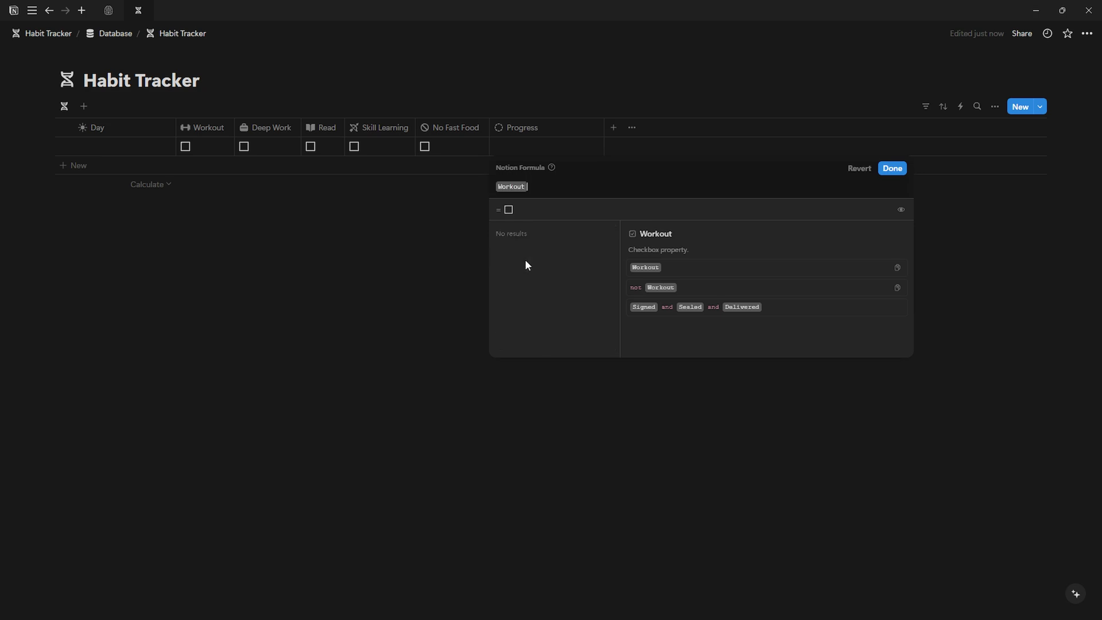
{"action": "type", "text": ".toNumber()"}
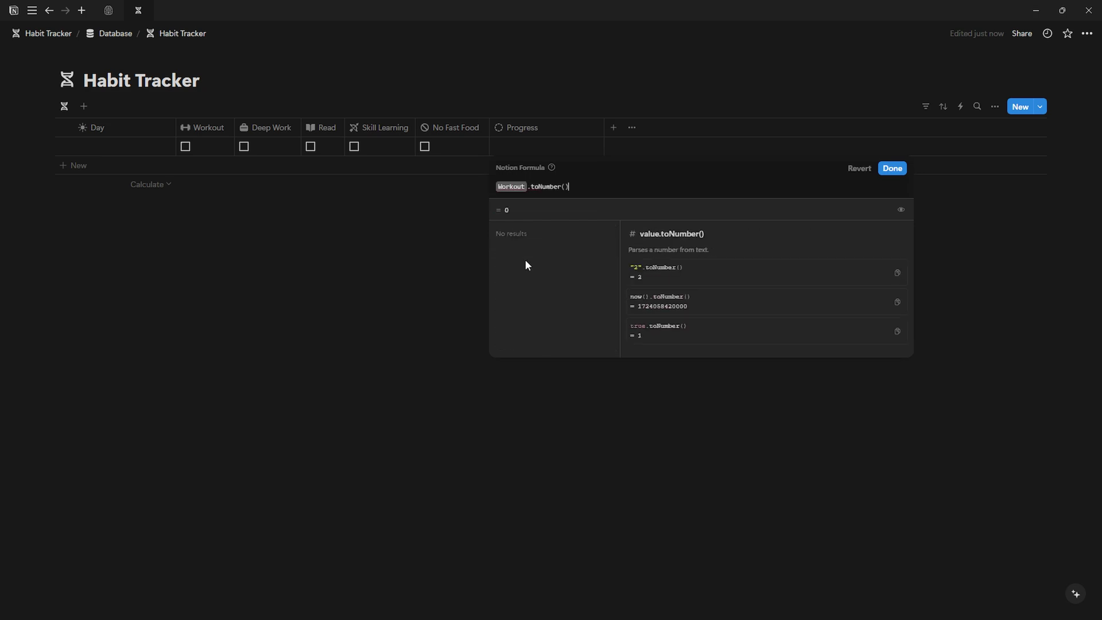
{"action": "type", "text": " +"}
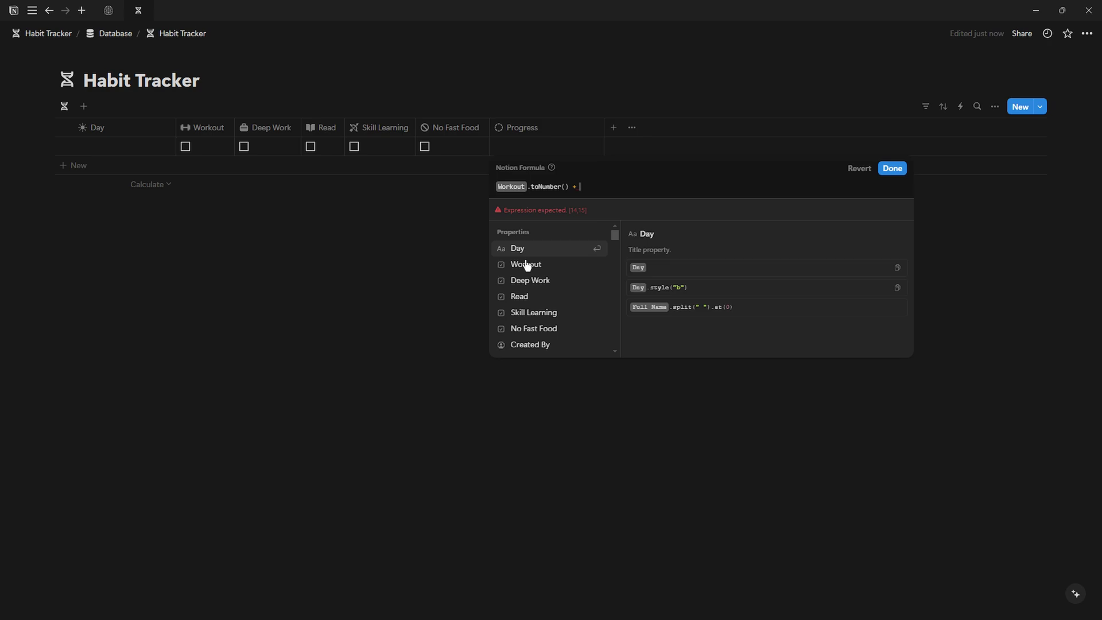
{"action": "key", "text": "shift+Return"}
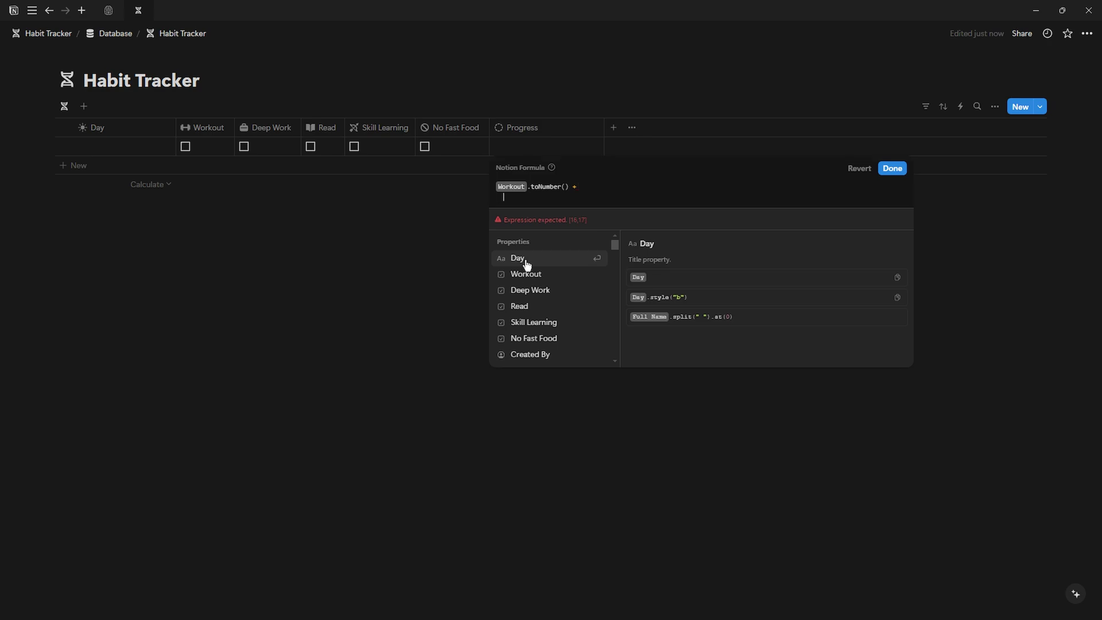
{"action": "type", "text": "Deep Work.toNumber() + Read.toNumber() + Skill Learning.toNumber() + No Fast Food.toNumber()"}
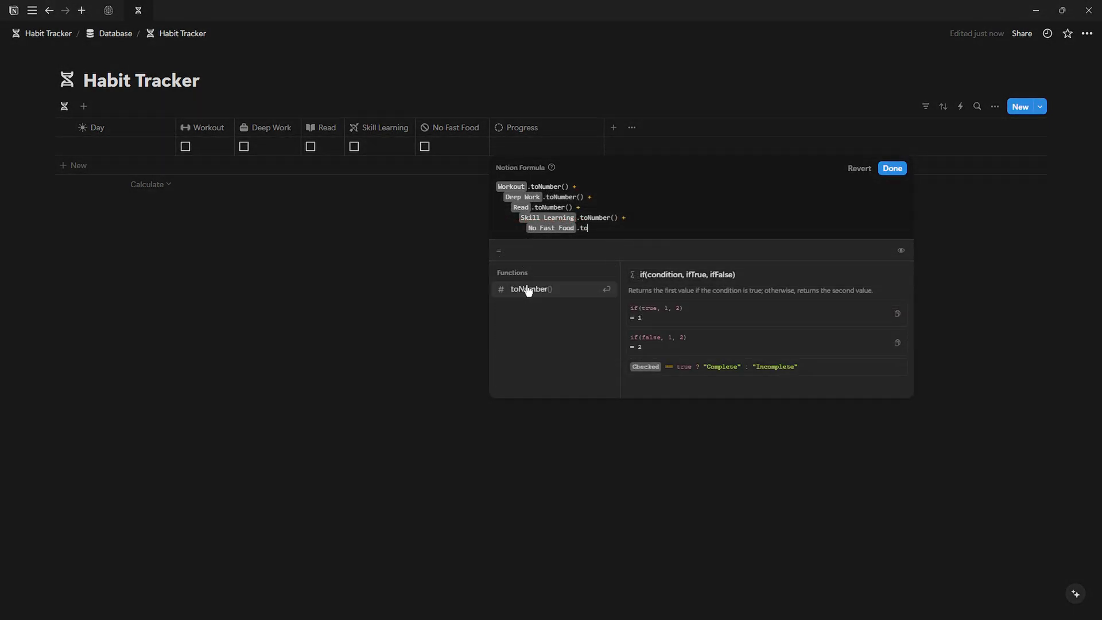
{"action": "type", "text": ")"}
{"action": "left_click", "coordinate": [495, 186]}
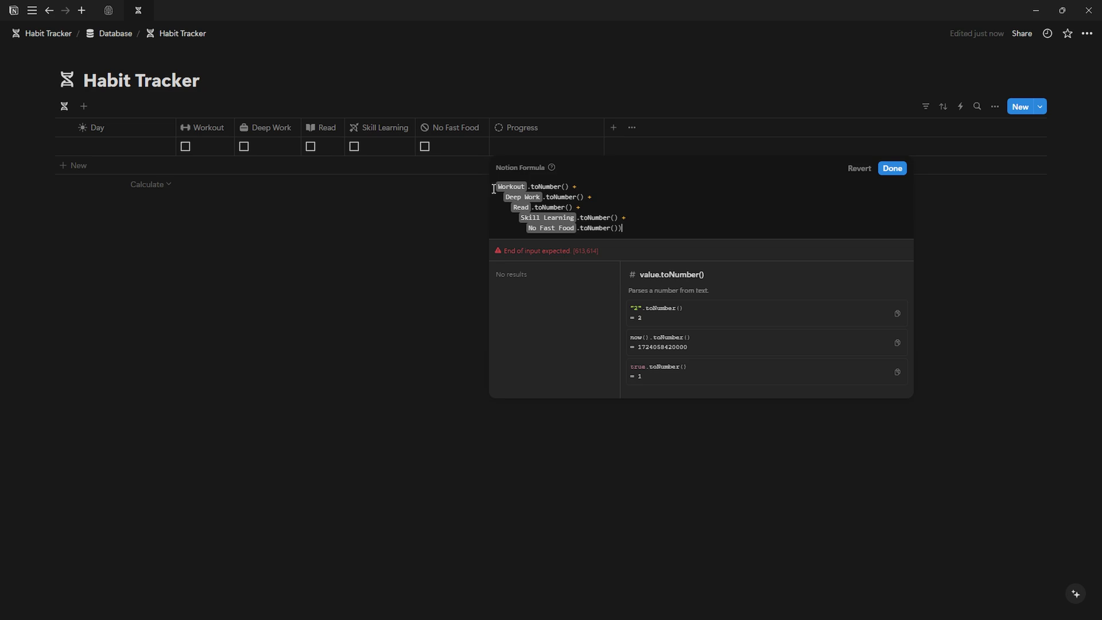
{"action": "type", "text": "("}
{"action": "left_click", "coordinate": [664, 230]}
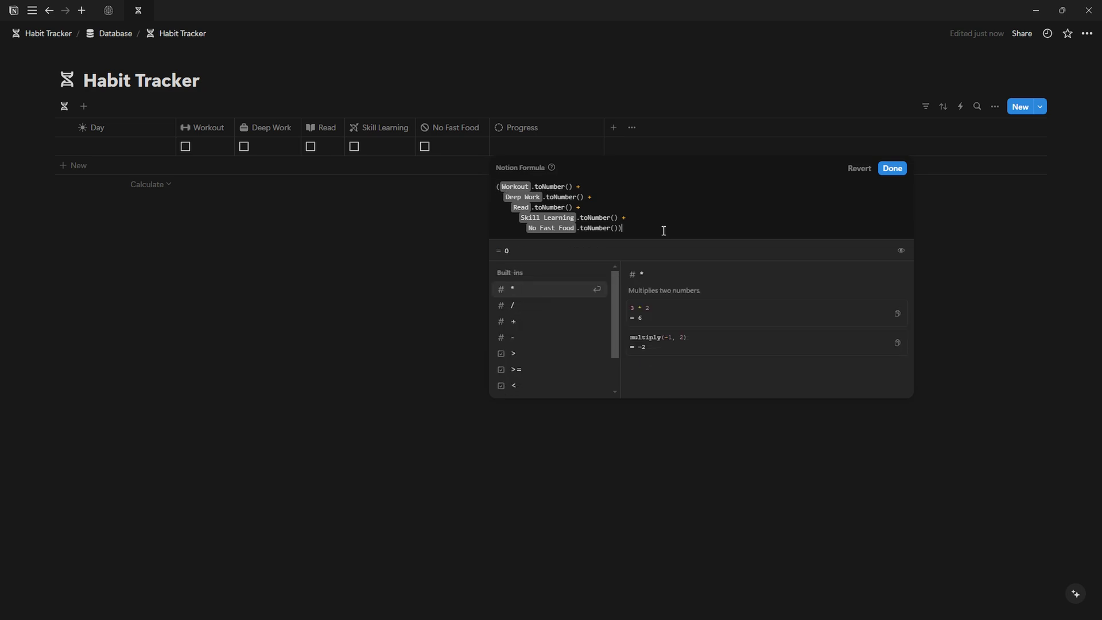
{"action": "type", "text": "/ "}
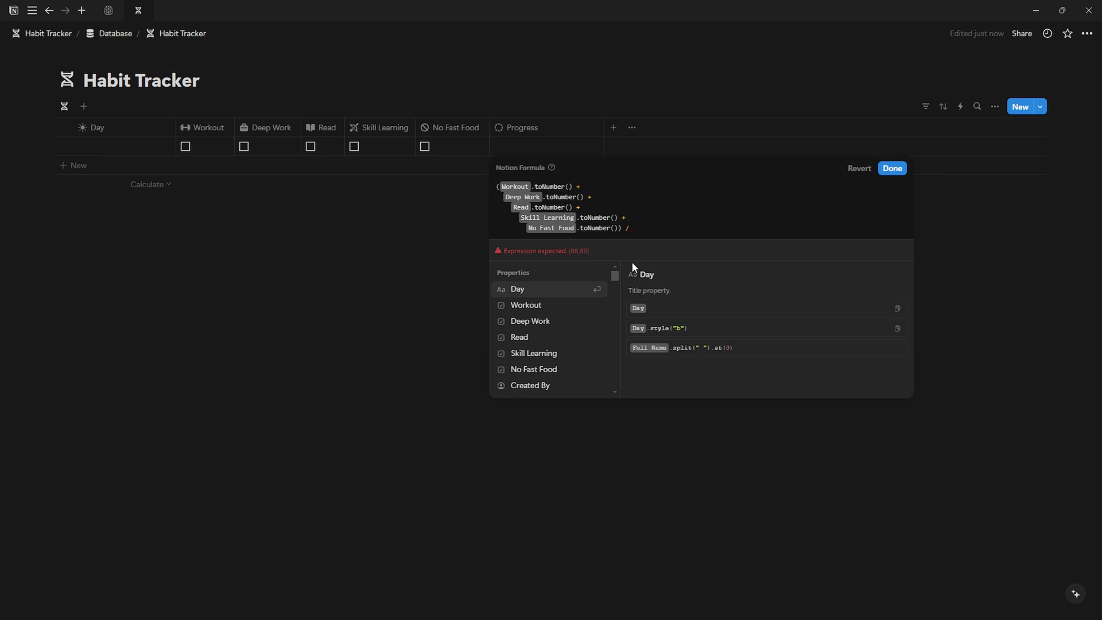
{"action": "type", "text": "5"}
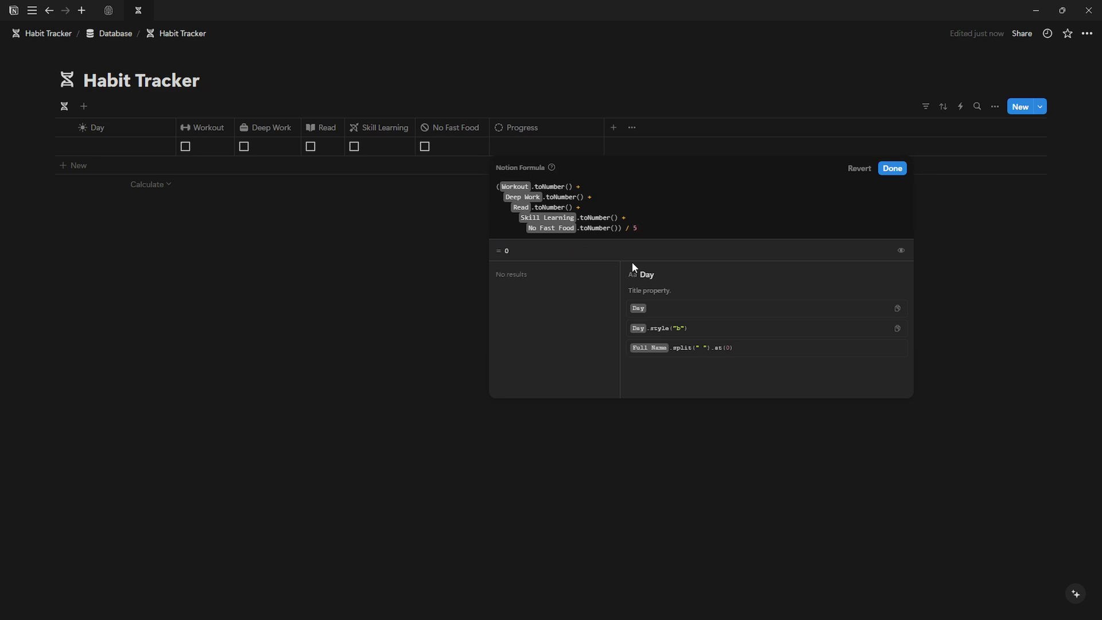
Wrap the formula as round(... * 100) / 100 and confirm it.
{"action": "left_click", "coordinate": [497, 186]}
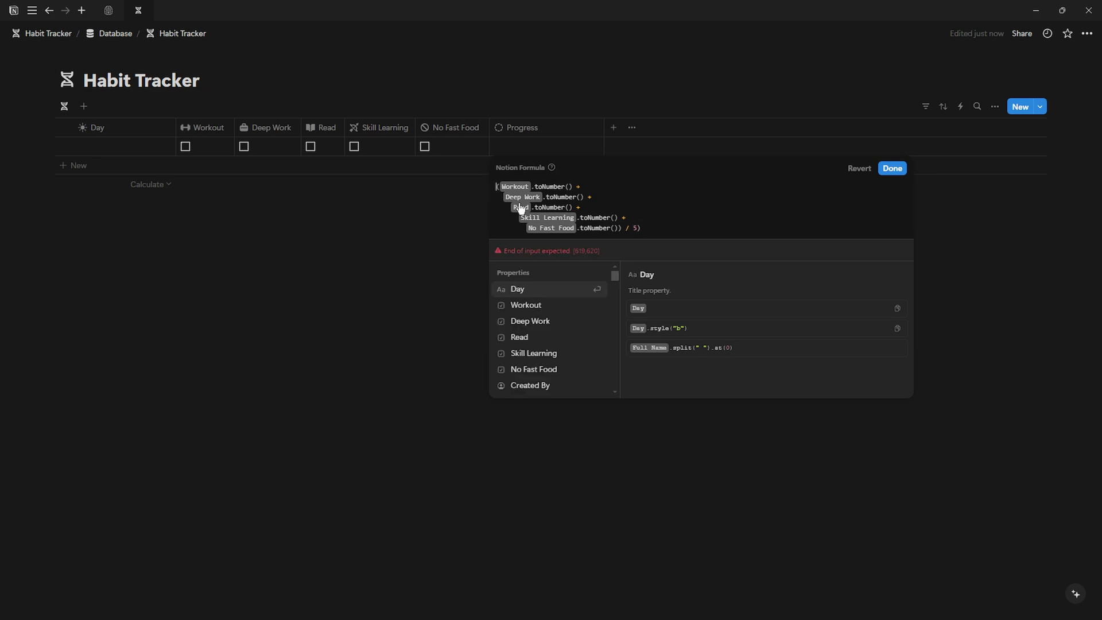
{"action": "type", "text": "("}
{"action": "type", "text": "round"}
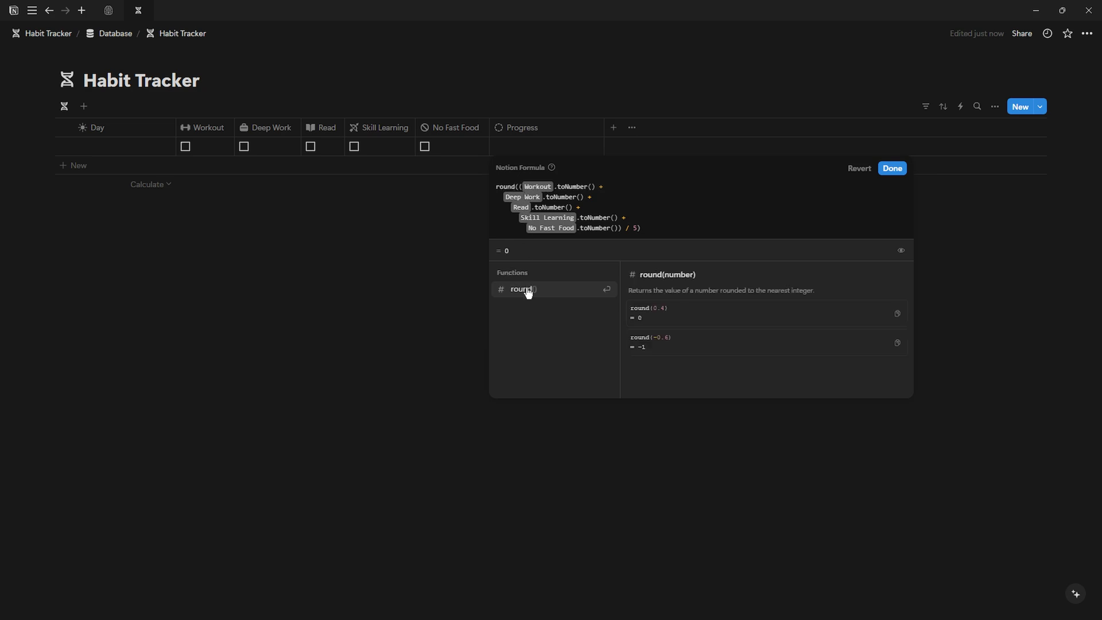
{"action": "left_click", "coordinate": [522, 289]}
{"action": "key", "text": "Delete"}
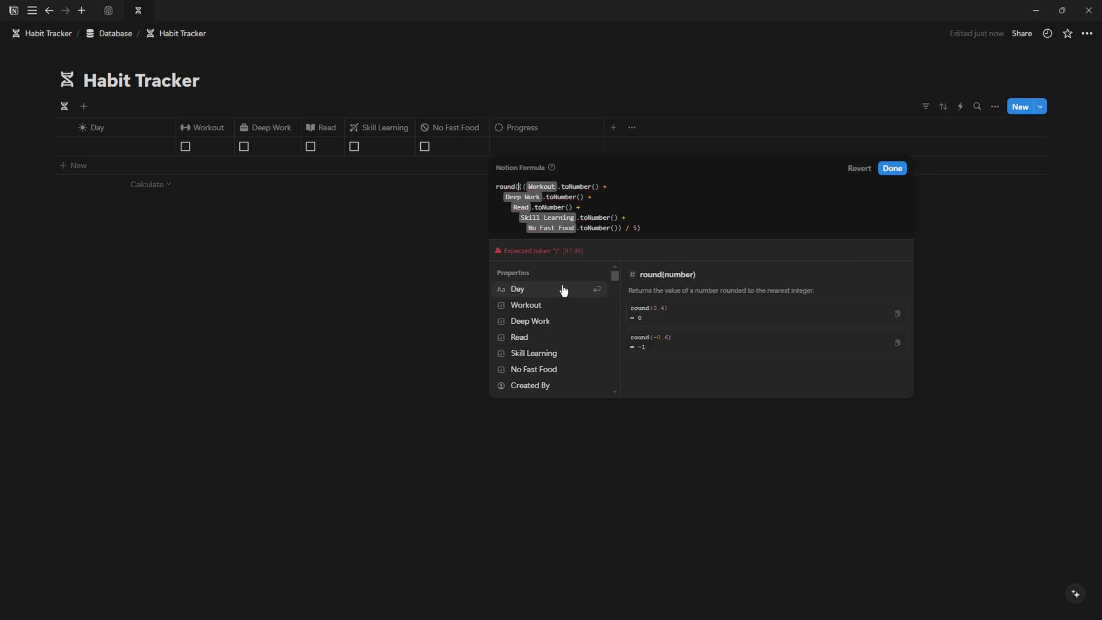
{"action": "type", "text": "* 100)"}
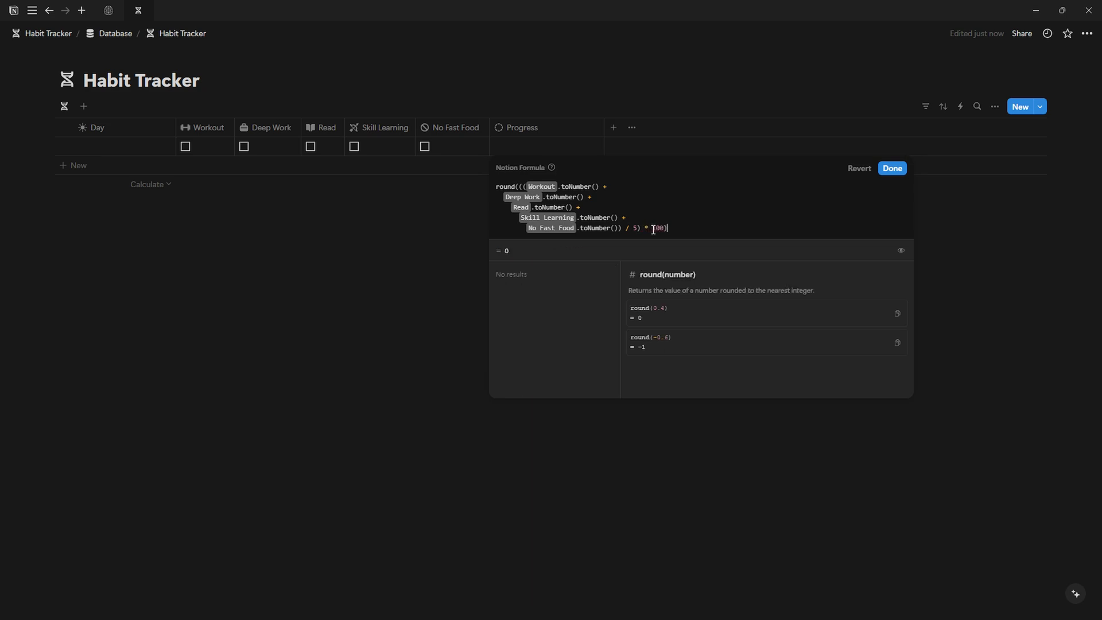
{"action": "left_click", "coordinate": [653, 229]}
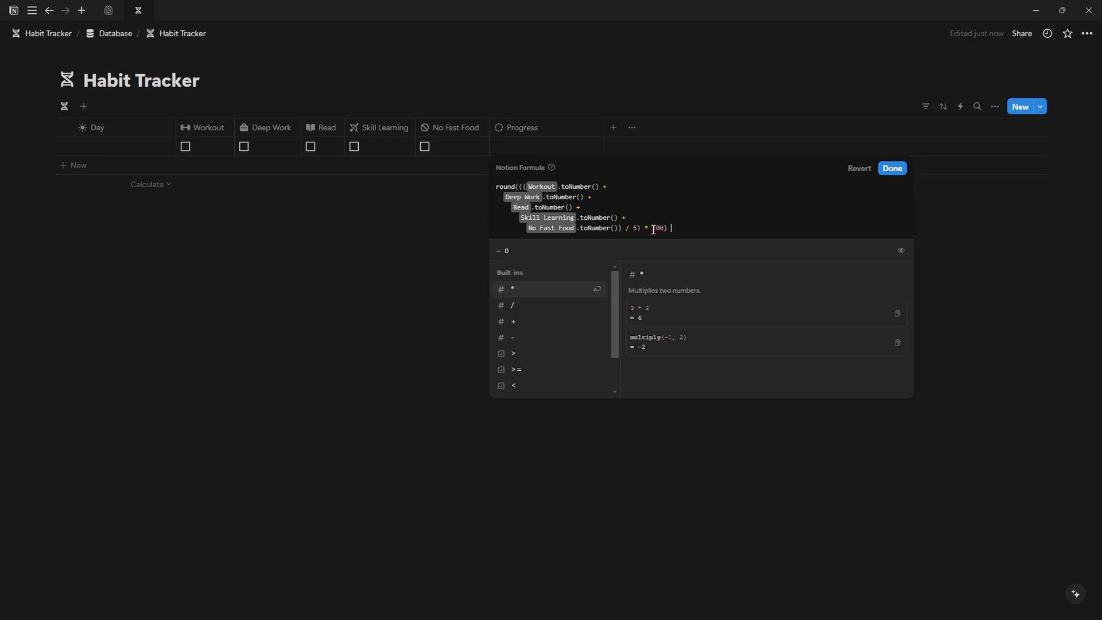
{"action": "type", "text": "/ 100"}
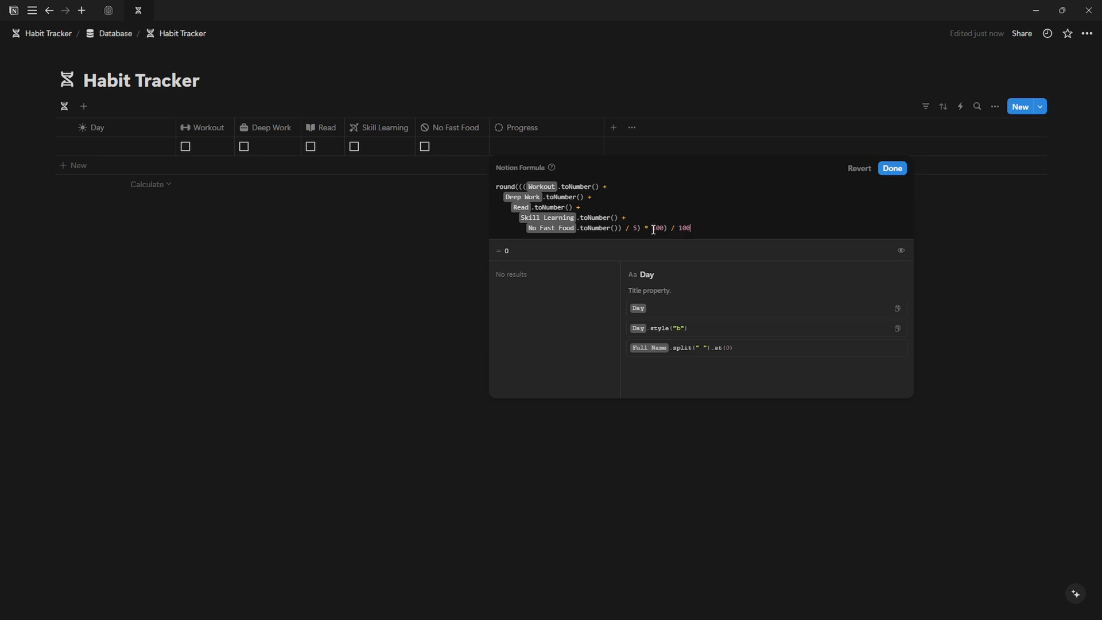
{"action": "left_click", "coordinate": [189, 147]}
Tick Workout, Deep Work and Read so Progress shows 0.6.
{"action": "left_click", "coordinate": [187, 147]}
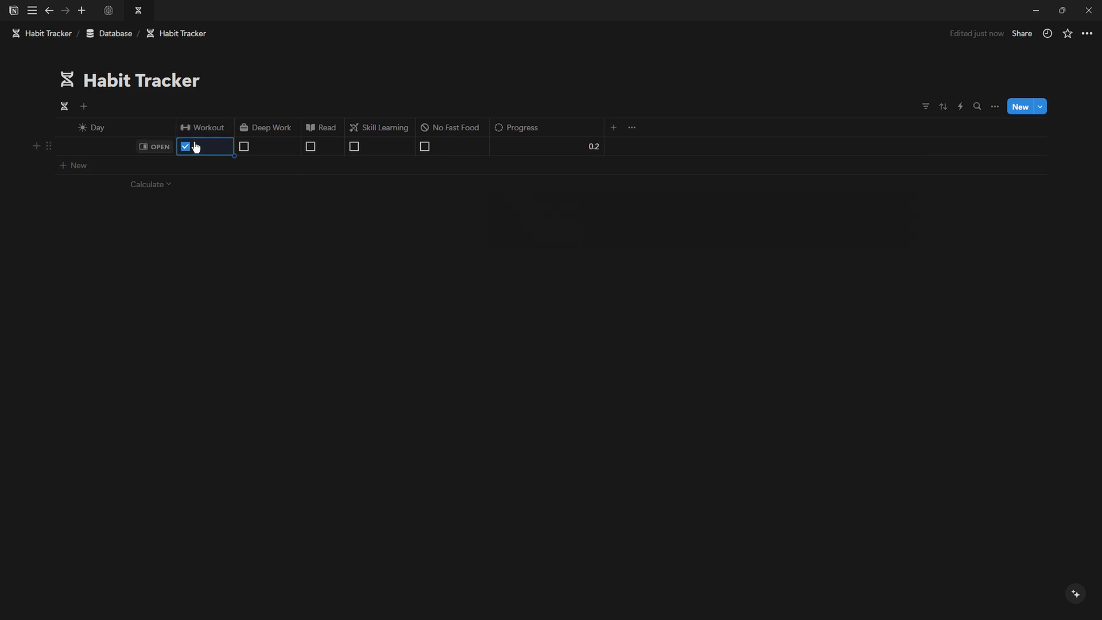
{"action": "left_click", "coordinate": [244, 147]}
{"action": "left_click", "coordinate": [310, 147]}
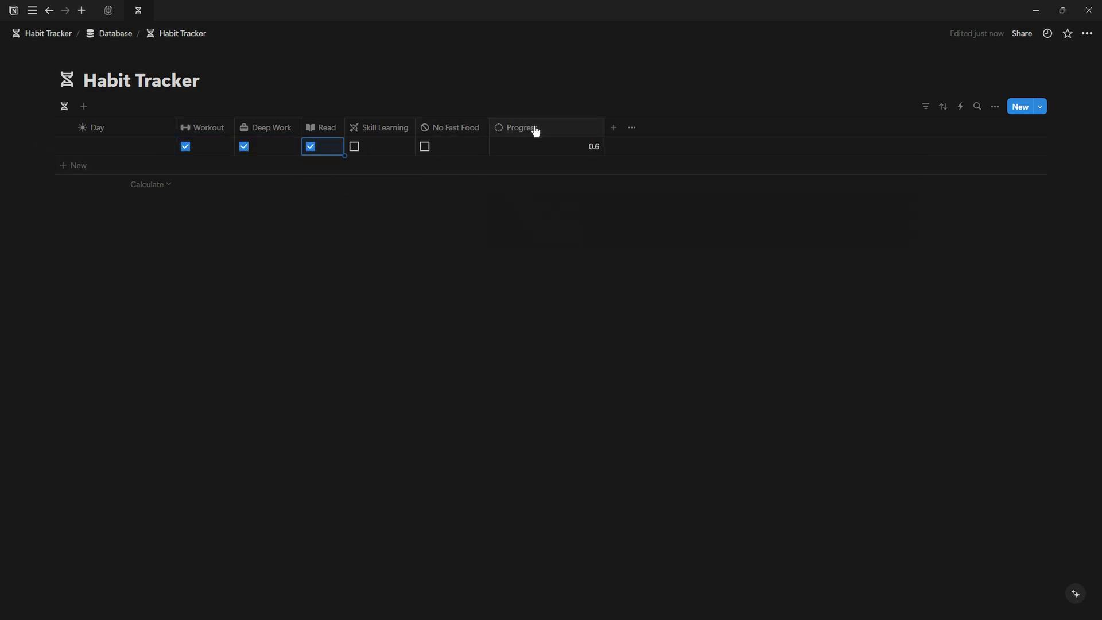
{"action": "left_click", "coordinate": [534, 127]}
{"action": "left_click", "coordinate": [535, 173]}
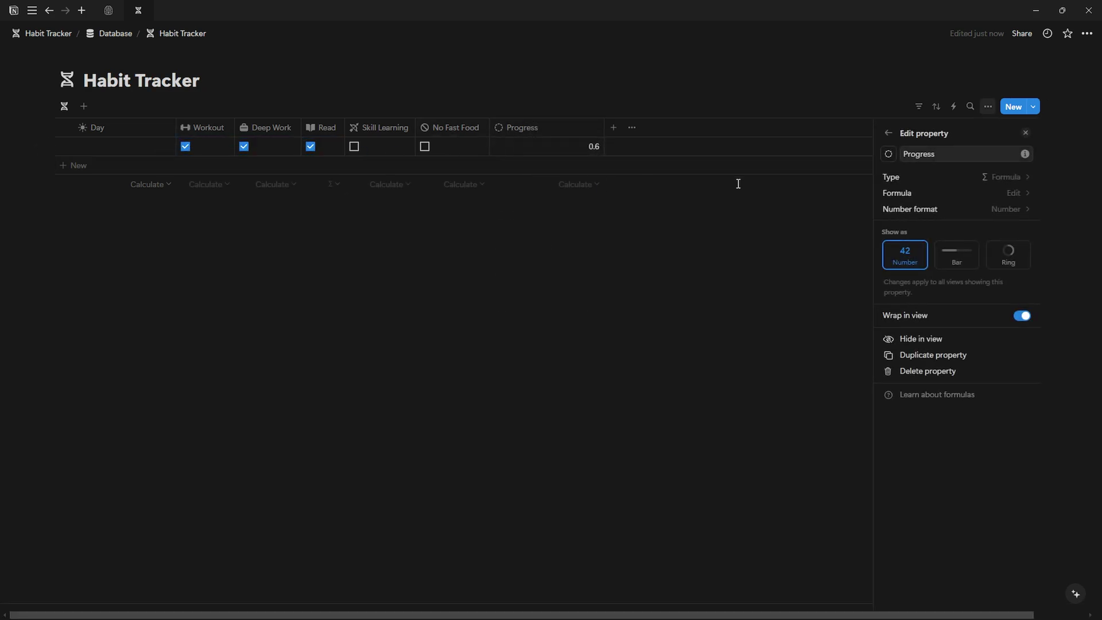
Format Progress as a percentage shown as a gray bar.
{"action": "left_click", "coordinate": [1012, 208]}
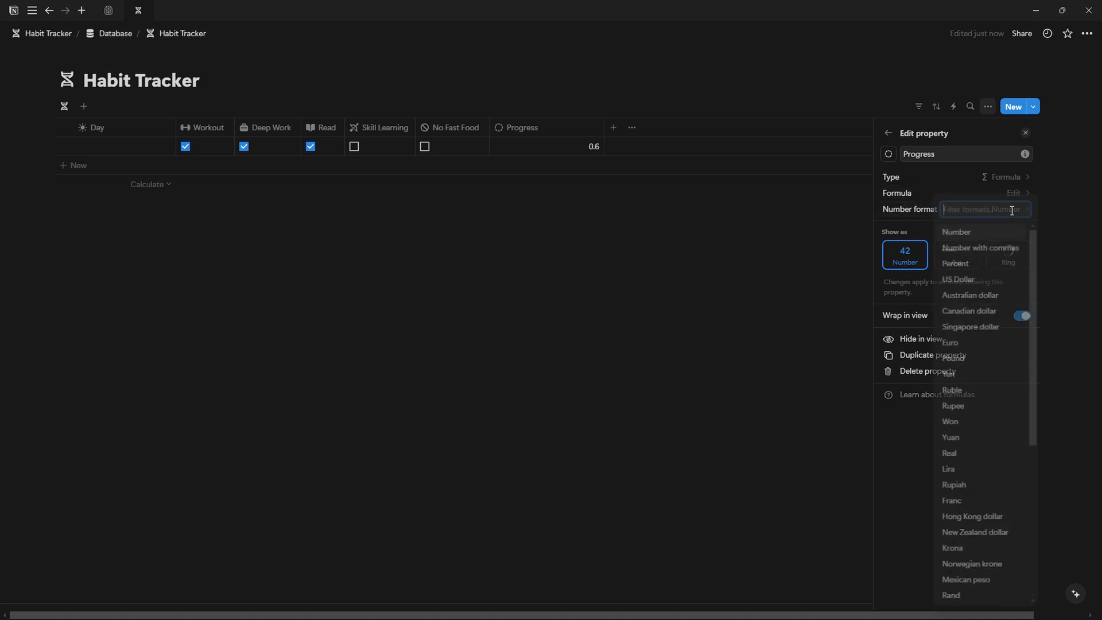
{"action": "left_click", "coordinate": [962, 265]}
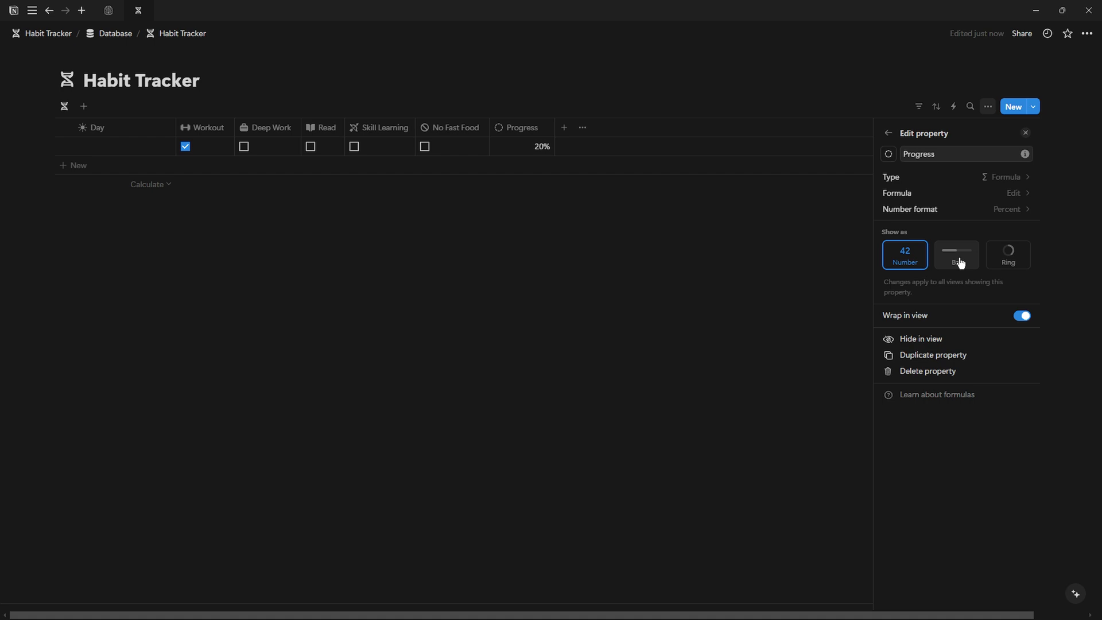
{"action": "left_click", "coordinate": [961, 264]}
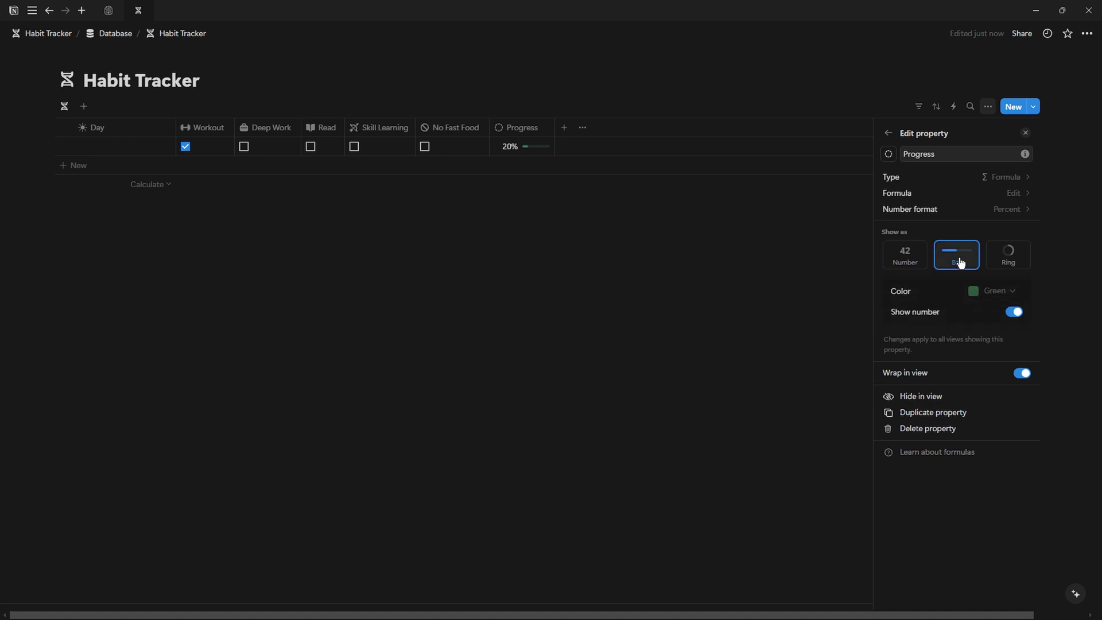
{"action": "left_click", "coordinate": [992, 292]}
{"action": "left_click", "coordinate": [984, 330]}
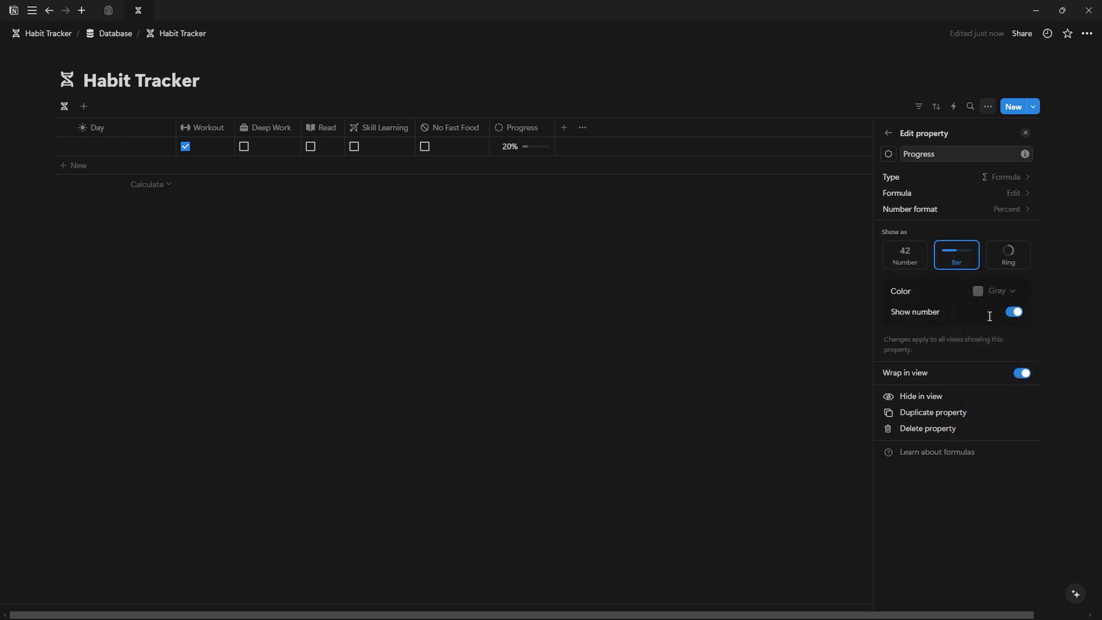
{"action": "key", "text": "Escape"}
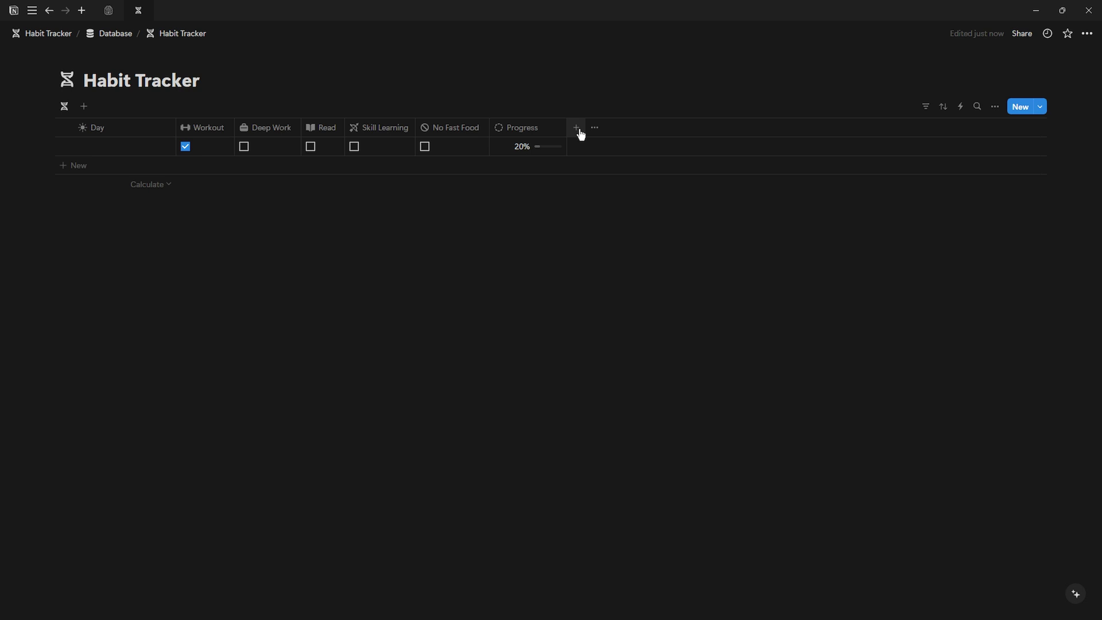
Add a Date column using 24-hour time format.
{"action": "left_click", "coordinate": [576, 127]}
{"action": "left_click", "coordinate": [906, 459]}
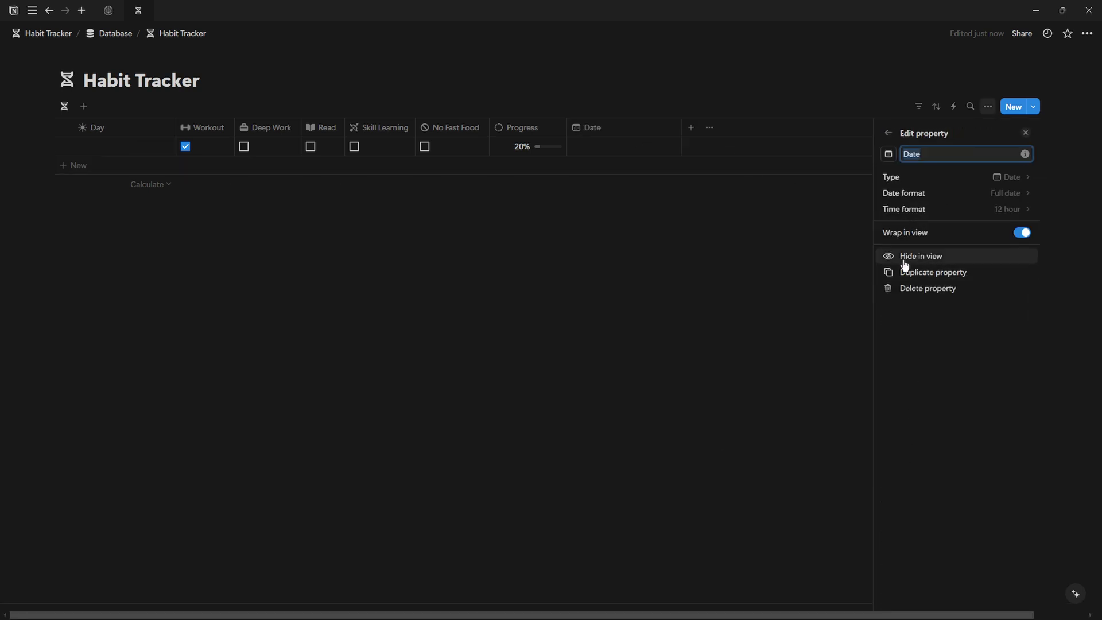
{"action": "left_click", "coordinate": [979, 214]}
{"action": "left_click", "coordinate": [940, 265]}
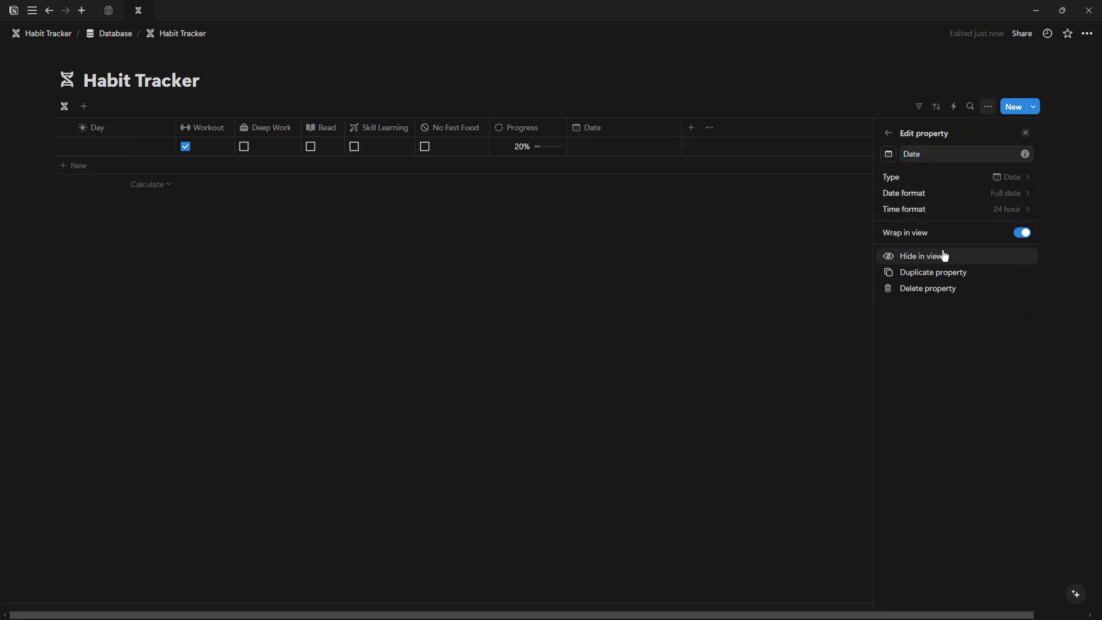
{"action": "left_click", "coordinate": [718, 194]}
{"action": "left_click", "coordinate": [1039, 110]}
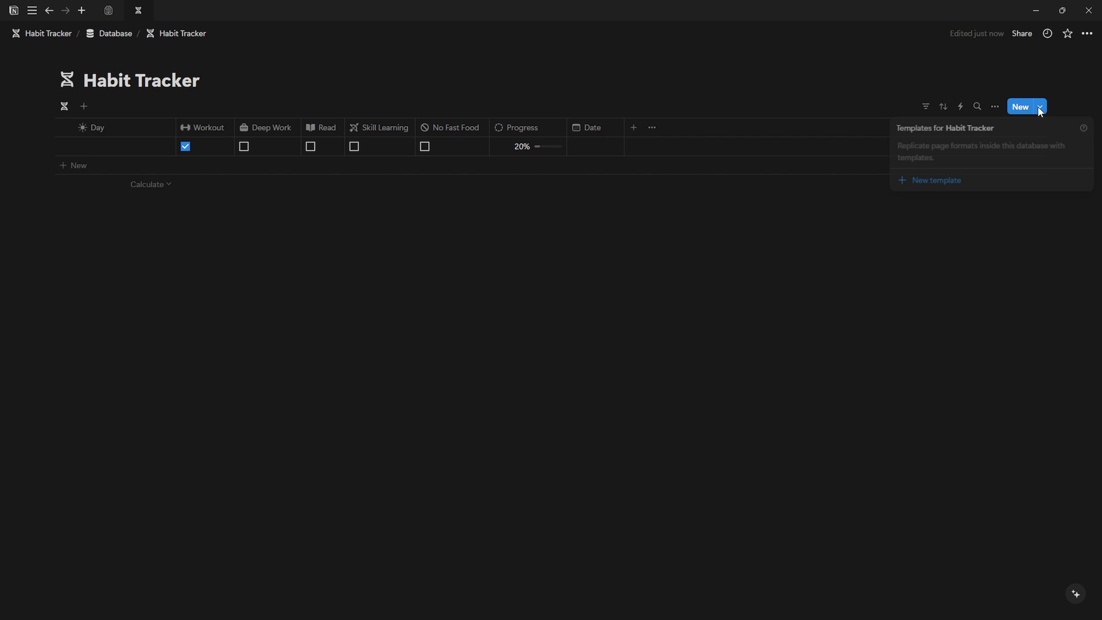
{"action": "left_click", "coordinate": [929, 182]}
{"action": "left_click", "coordinate": [362, 141]}
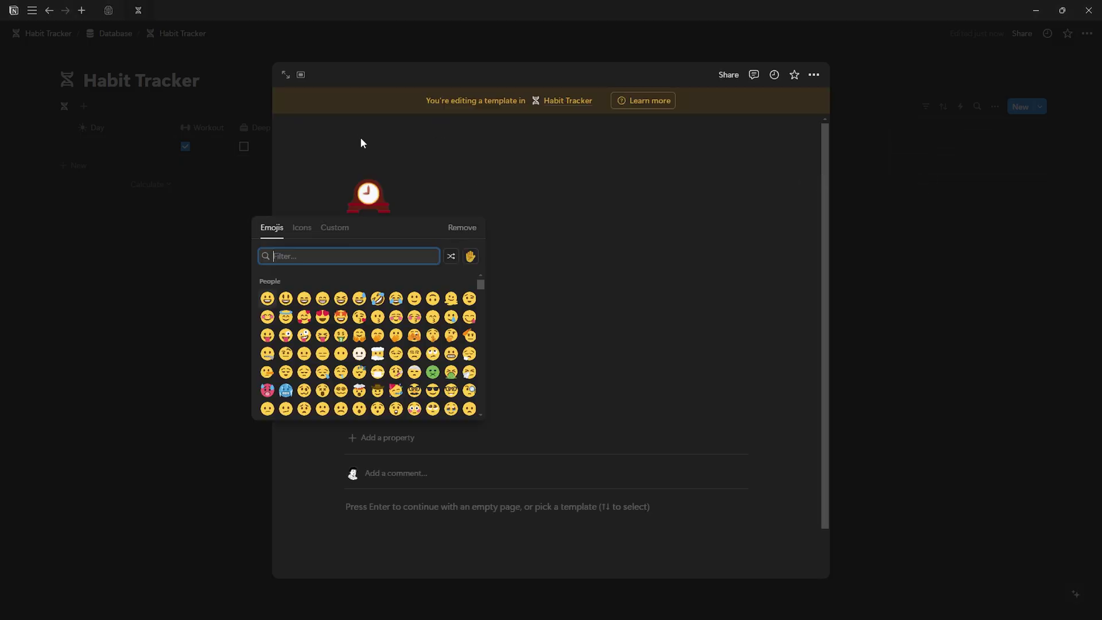
{"action": "left_click", "coordinate": [303, 229]}
{"action": "left_click", "coordinate": [378, 298]}
{"action": "left_click", "coordinate": [366, 256]}
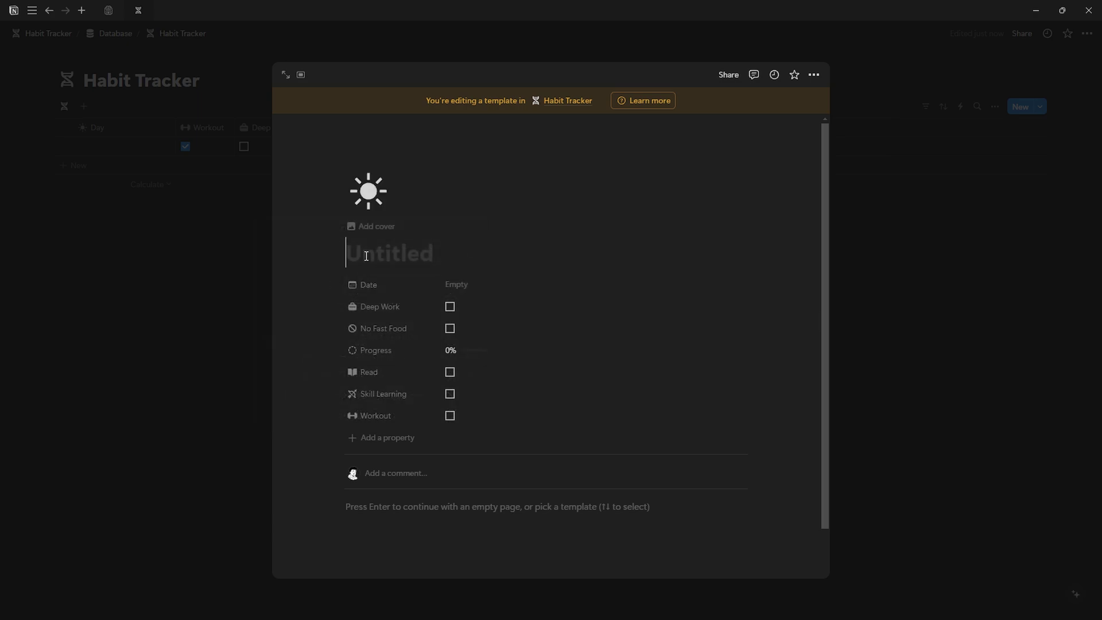
{"action": "type", "text": "@to"}
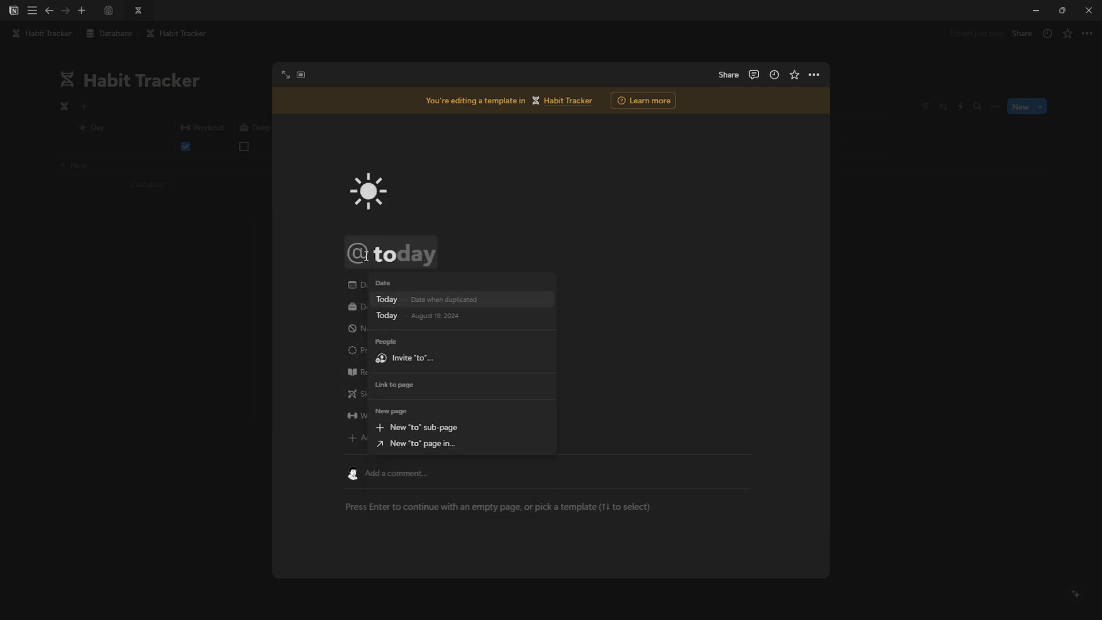
{"action": "left_click", "coordinate": [427, 303]}
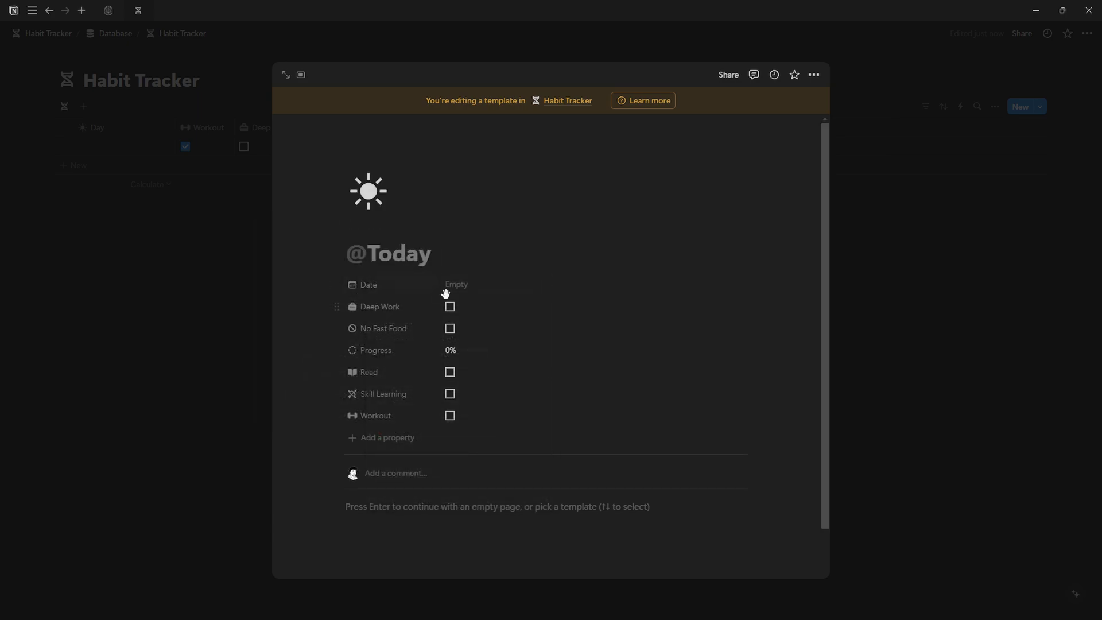
{"action": "left_click", "coordinate": [446, 290]}
{"action": "left_click", "coordinate": [474, 290]}
{"action": "key", "text": "Escape"}
{"action": "left_click", "coordinate": [1037, 109]}
{"action": "left_click", "coordinate": [1082, 148]}
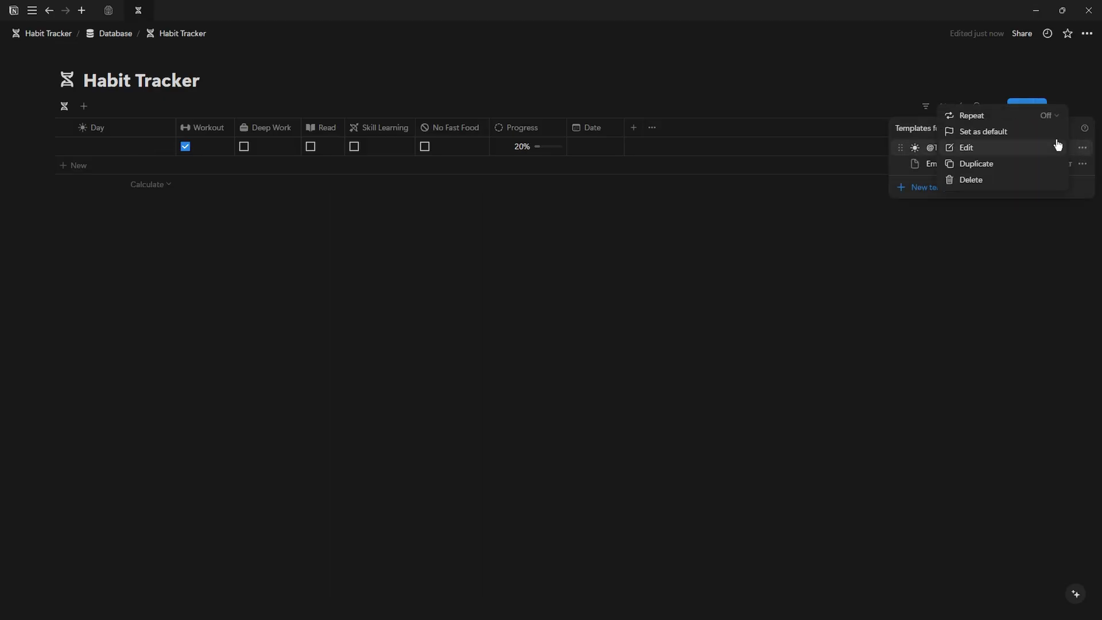
{"action": "left_click", "coordinate": [996, 134]}
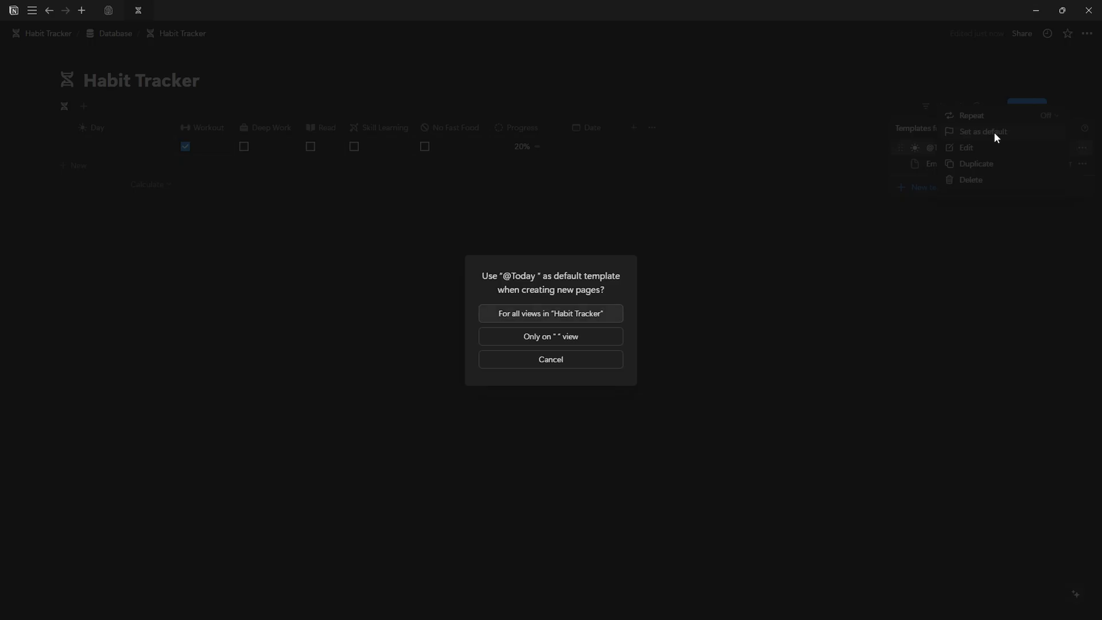
{"action": "left_click", "coordinate": [535, 313]}
{"action": "left_click", "coordinate": [1081, 149]}
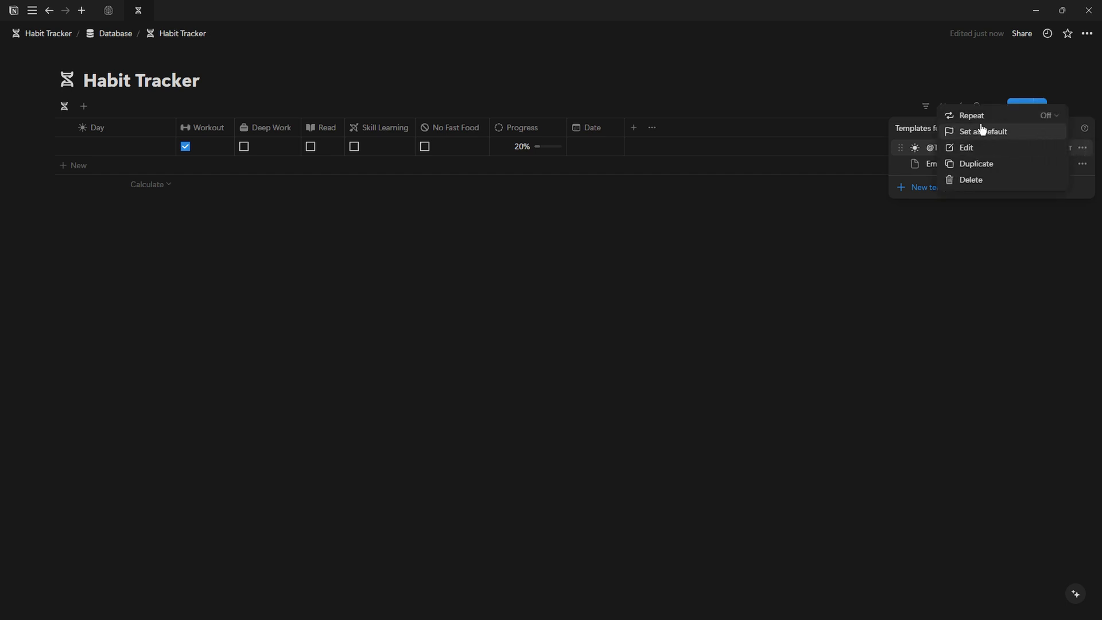
{"action": "left_click", "coordinate": [1052, 117]}
{"action": "left_click", "coordinate": [979, 139]}
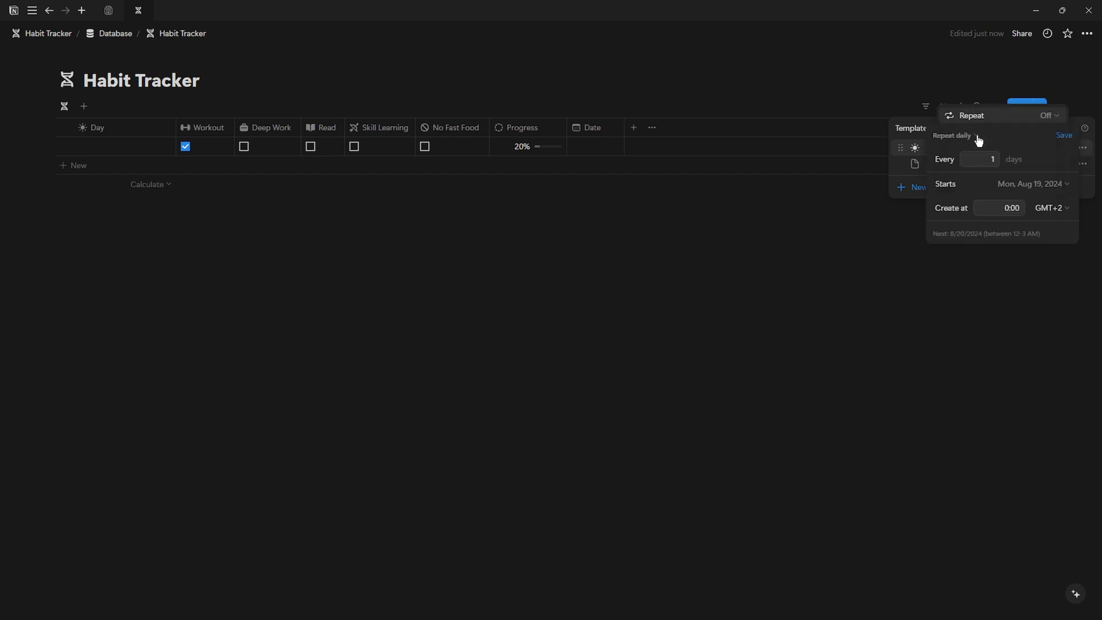
On the Habit Tracker page, add a /2 columns layout and move Database into the left column.
{"action": "left_click", "coordinate": [1063, 138]}
{"action": "left_click", "coordinate": [48, 33]}
{"action": "left_click", "coordinate": [95, 280]}
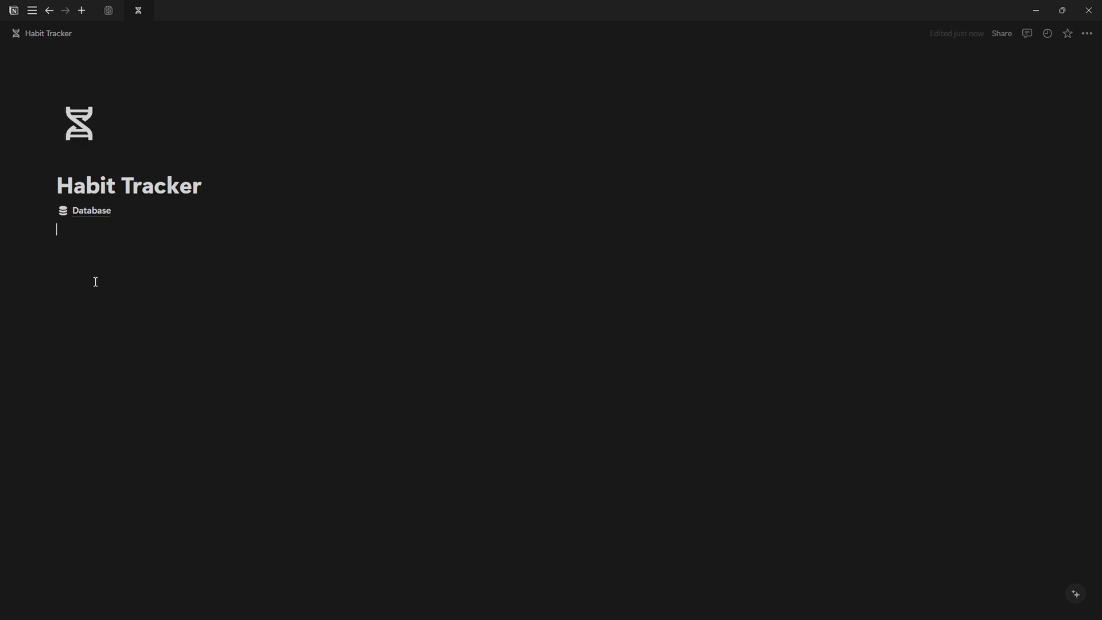
{"action": "type", "text": "/2co"}
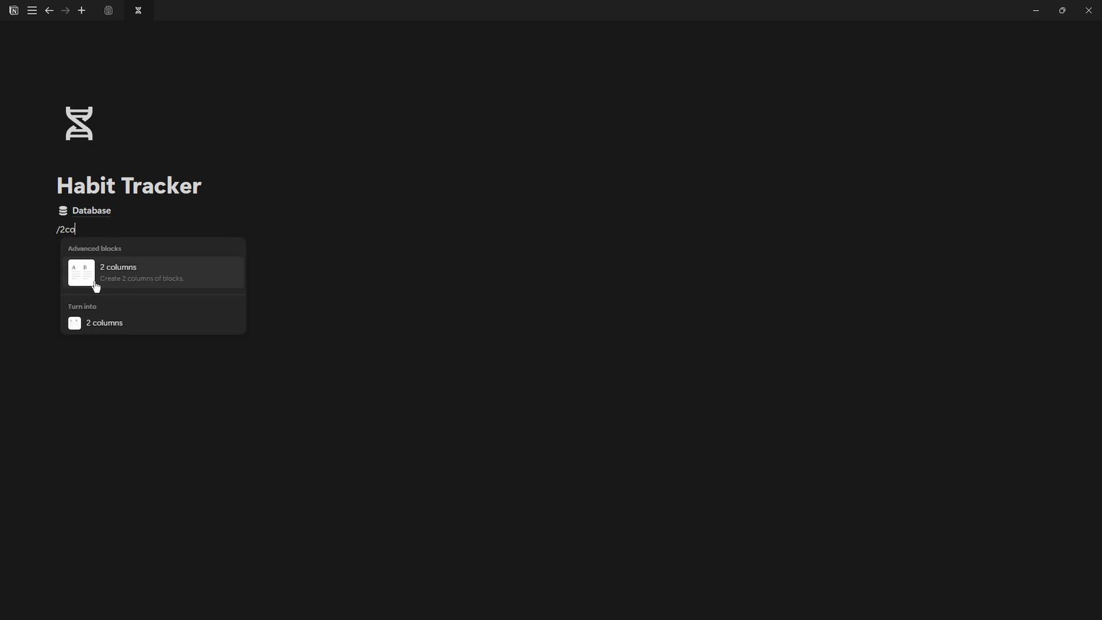
{"action": "left_click", "coordinate": [96, 285]}
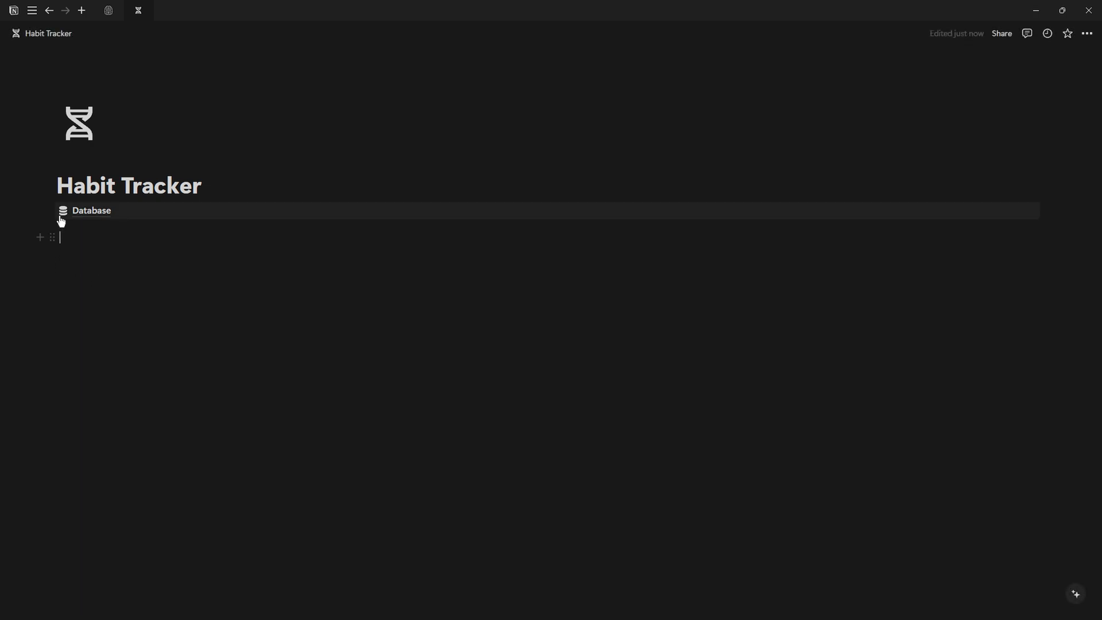
{"action": "left_click_drag", "start_coordinate": [51, 210], "coordinate": [88, 230]}
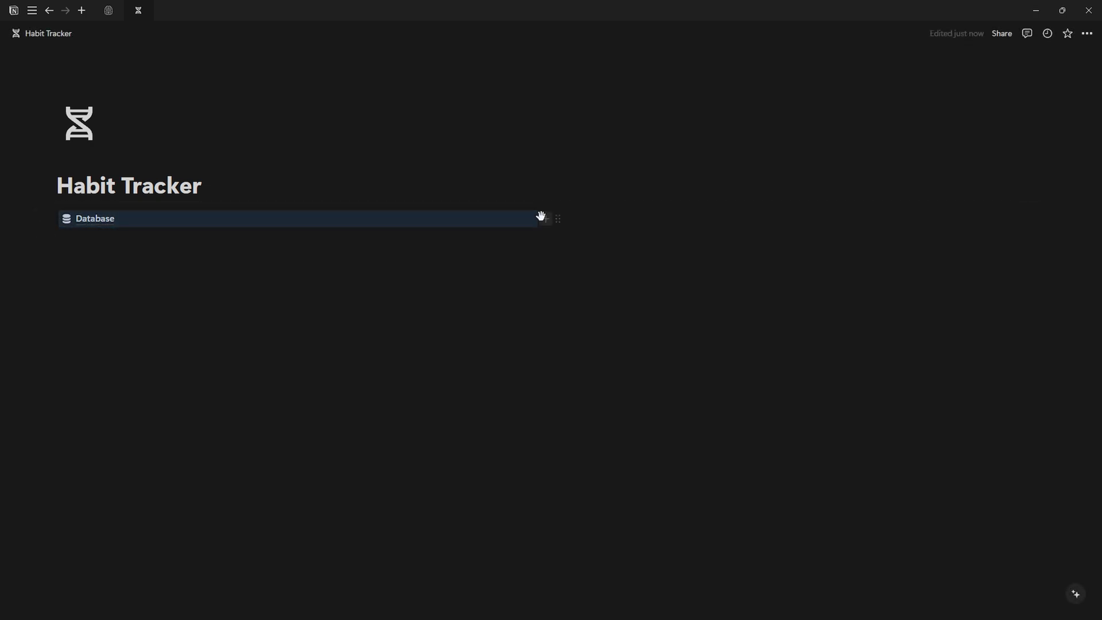
{"action": "left_click", "coordinate": [493, 203]}
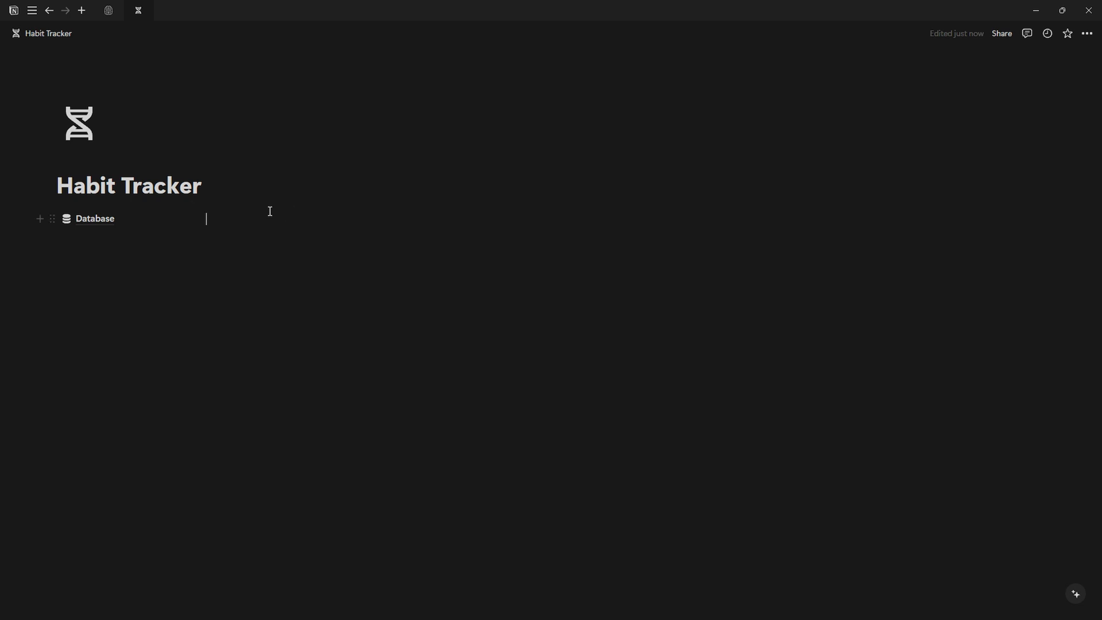
Insert a linked Habit Tracker view as a gallery with no preview, small cards, and hidden title.
{"action": "type", "text": "/linked"}
{"action": "key", "text": "Return"}
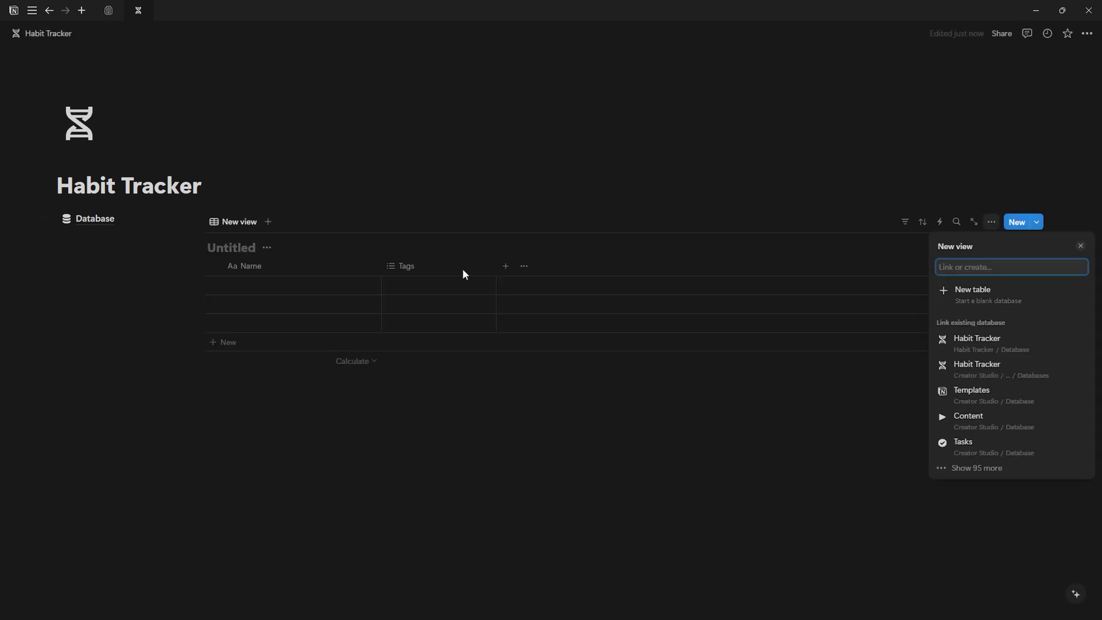
{"action": "left_click", "coordinate": [981, 342]}
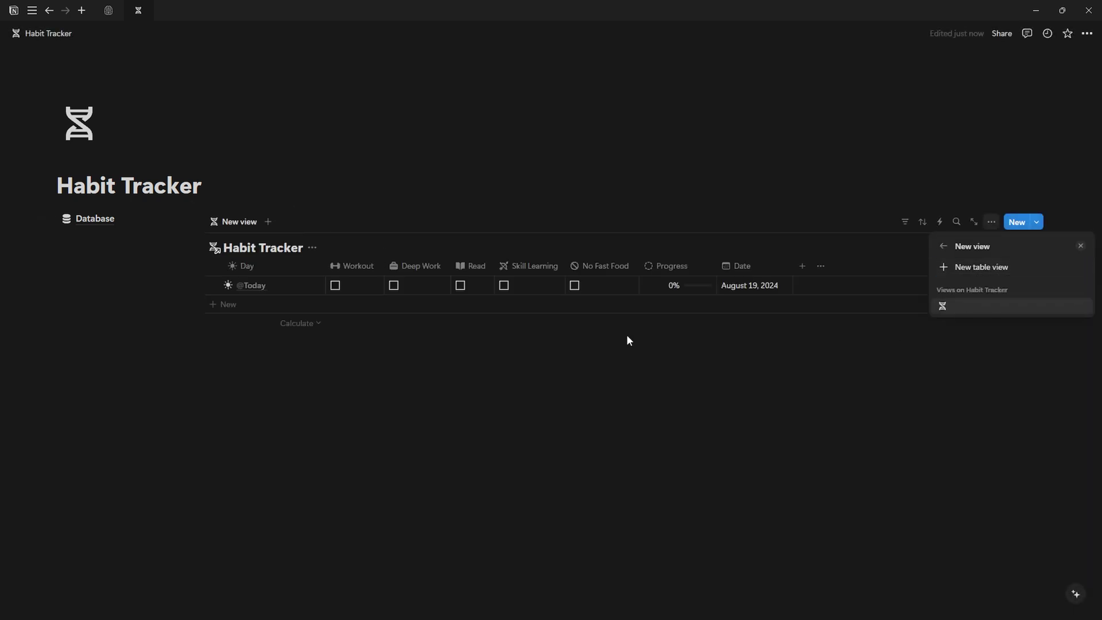
{"action": "left_click", "coordinate": [352, 250]}
{"action": "left_click", "coordinate": [991, 221]}
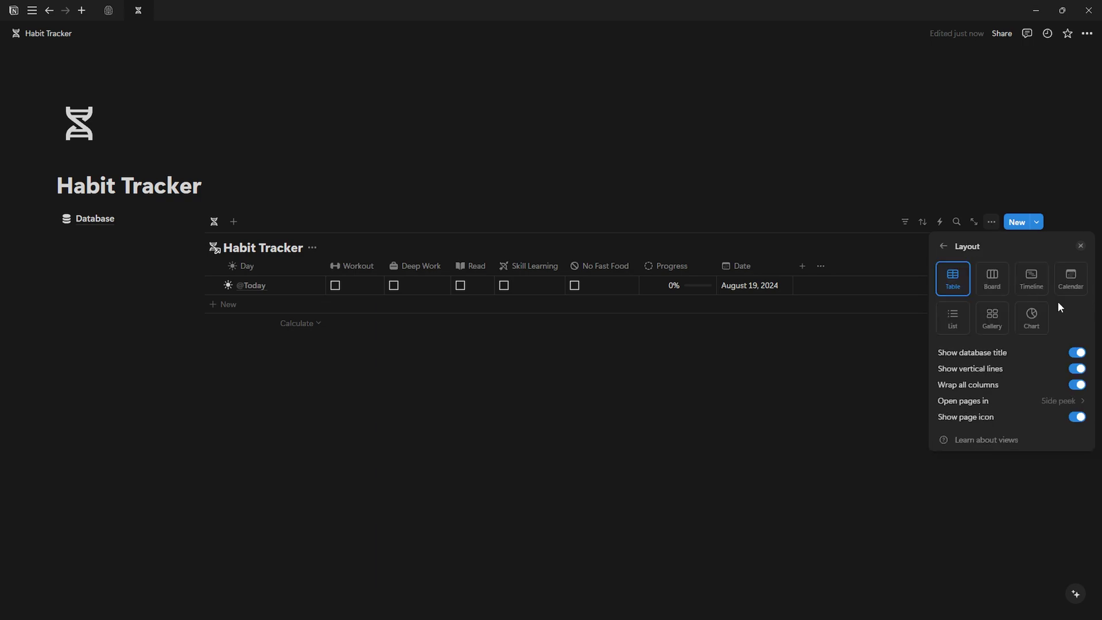
{"action": "left_click", "coordinate": [985, 316]}
{"action": "left_click", "coordinate": [998, 369]}
{"action": "left_click", "coordinate": [986, 387]}
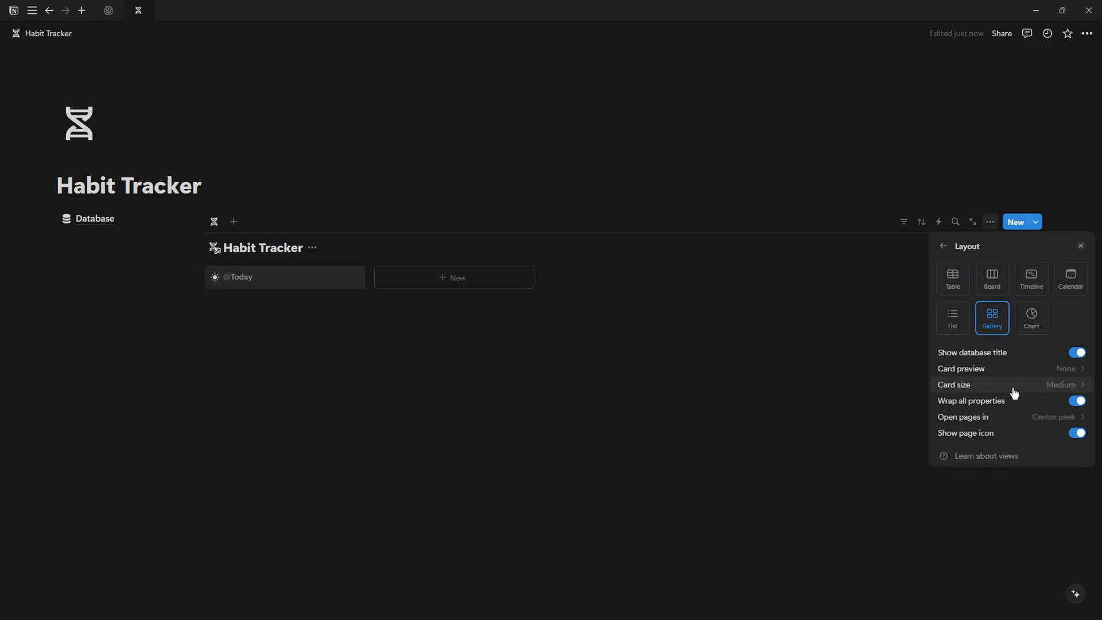
{"action": "left_click", "coordinate": [1010, 385]}
{"action": "left_click", "coordinate": [979, 400]}
{"action": "left_click", "coordinate": [1075, 352]}
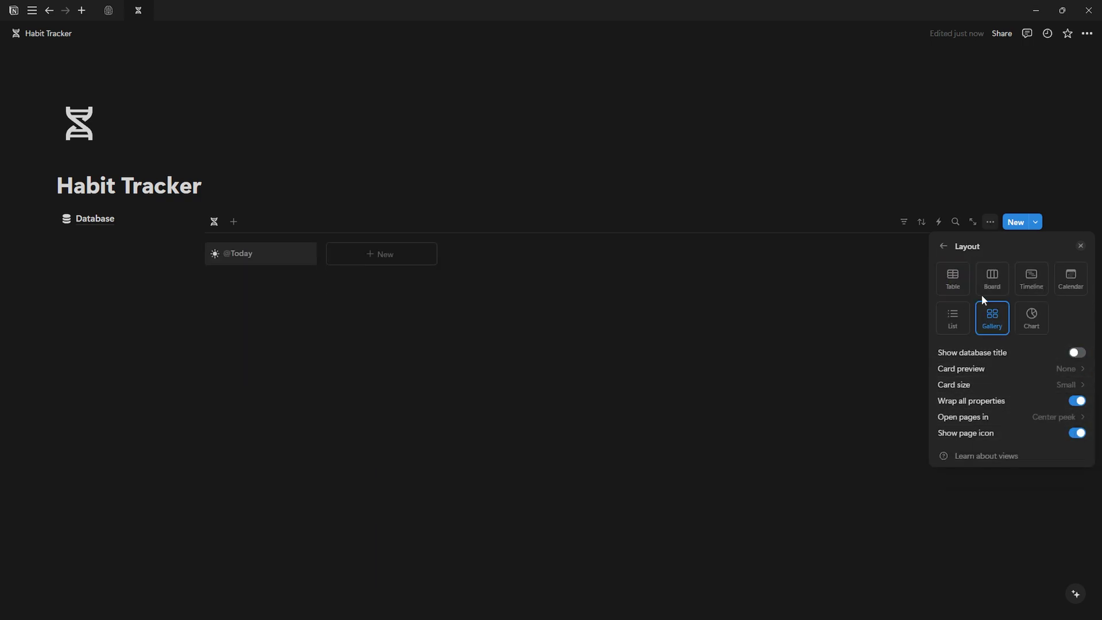
{"action": "left_click", "coordinate": [943, 246]}
Show Workout, Deep Work, Read, Skill Learning, No Fast Food and Progress on the cards.
{"action": "left_click", "coordinate": [1010, 315]}
{"action": "left_click", "coordinate": [1068, 443]}
{"action": "left_click", "coordinate": [1069, 395]}
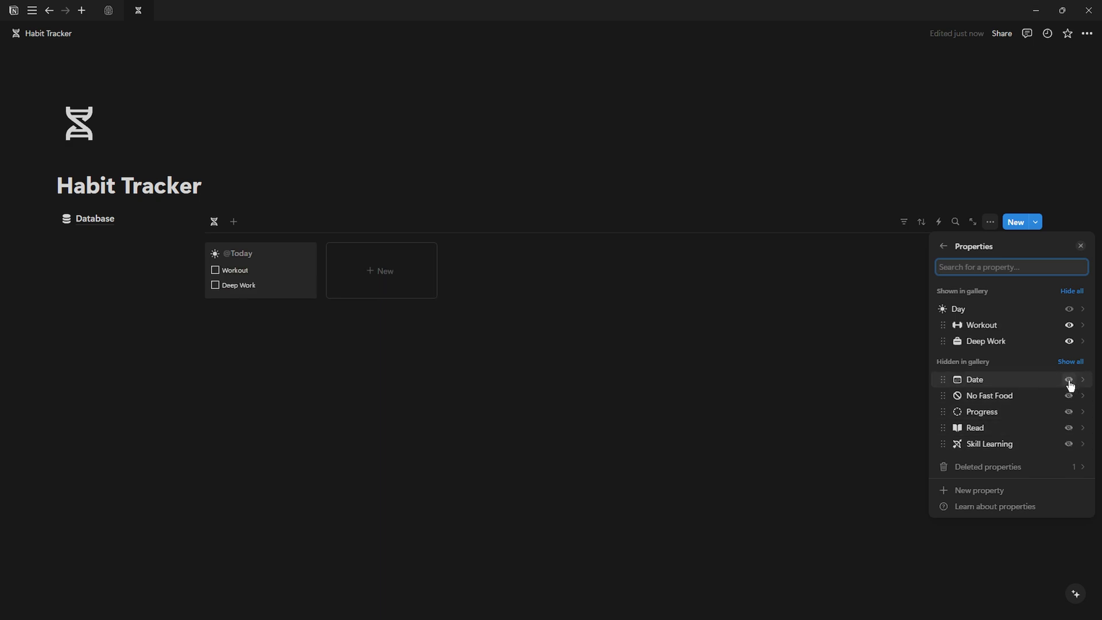
{"action": "left_click", "coordinate": [1069, 427]}
{"action": "left_click", "coordinate": [1068, 444]}
{"action": "left_click", "coordinate": [1068, 428]}
{"action": "left_click", "coordinate": [1068, 444]}
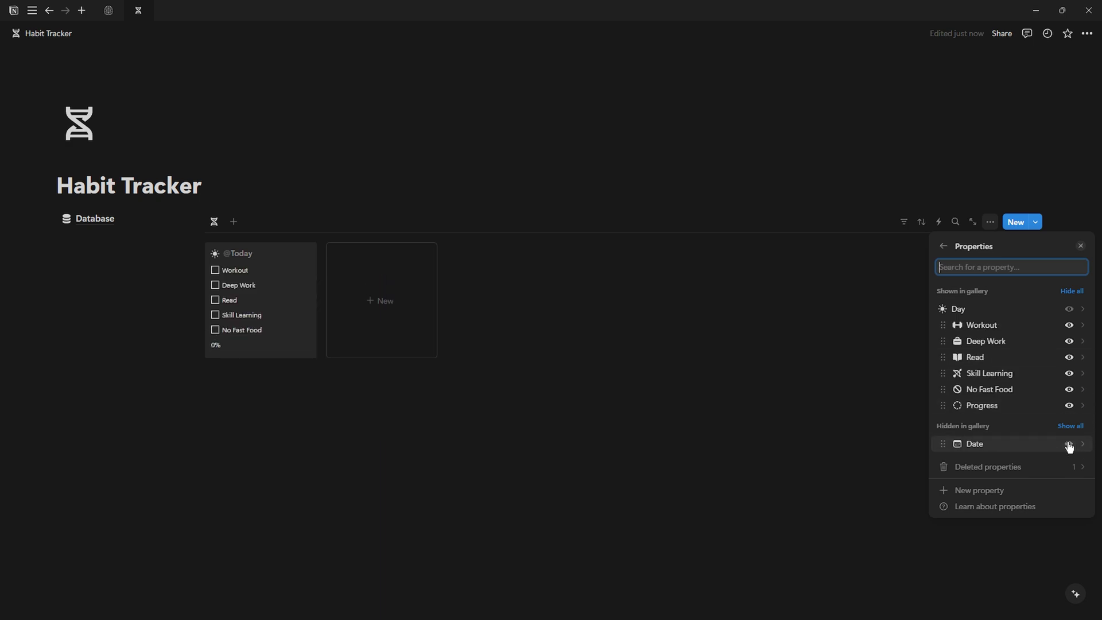
{"action": "left_click", "coordinate": [943, 246]}
Name the view Today and give it a calendar icon.
{"action": "type", "text": "Today"}
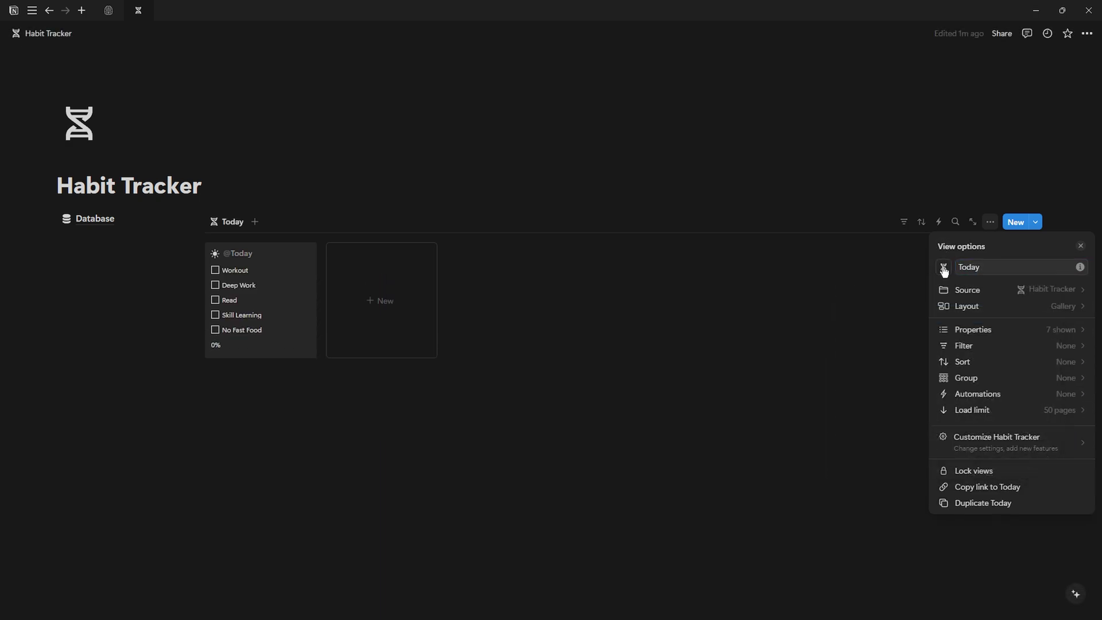
{"action": "left_click", "coordinate": [943, 267]}
{"action": "type", "text": "calen"}
{"action": "left_click", "coordinate": [861, 340]}
Filter the Today view to entries whose Date is this day.
{"action": "left_click", "coordinate": [1053, 346]}
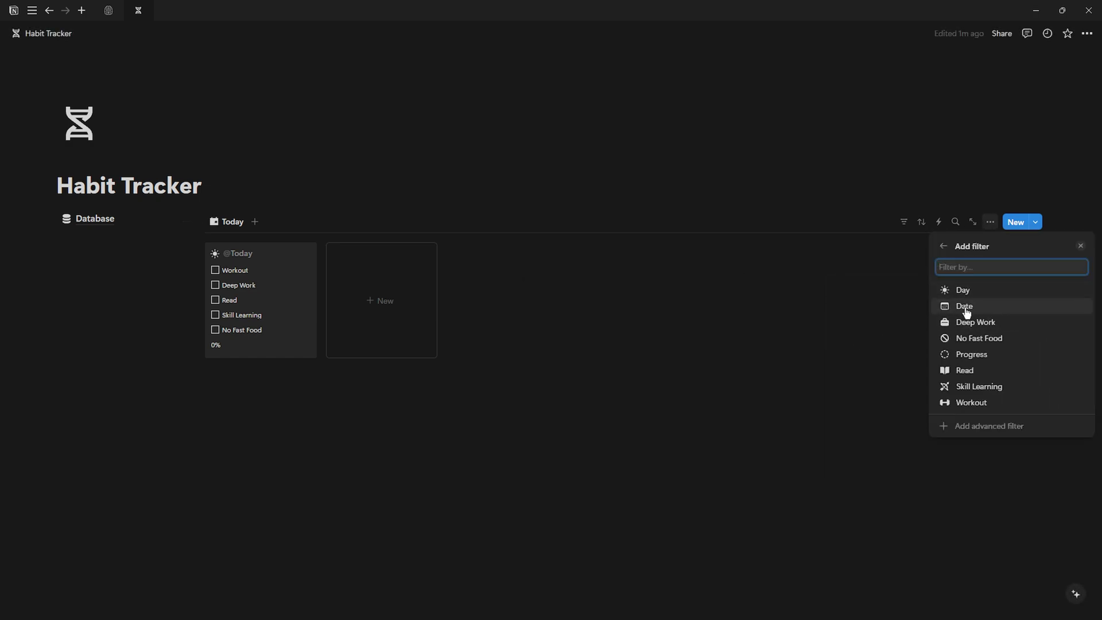
{"action": "left_click", "coordinate": [969, 307]}
{"action": "left_click", "coordinate": [1001, 308]}
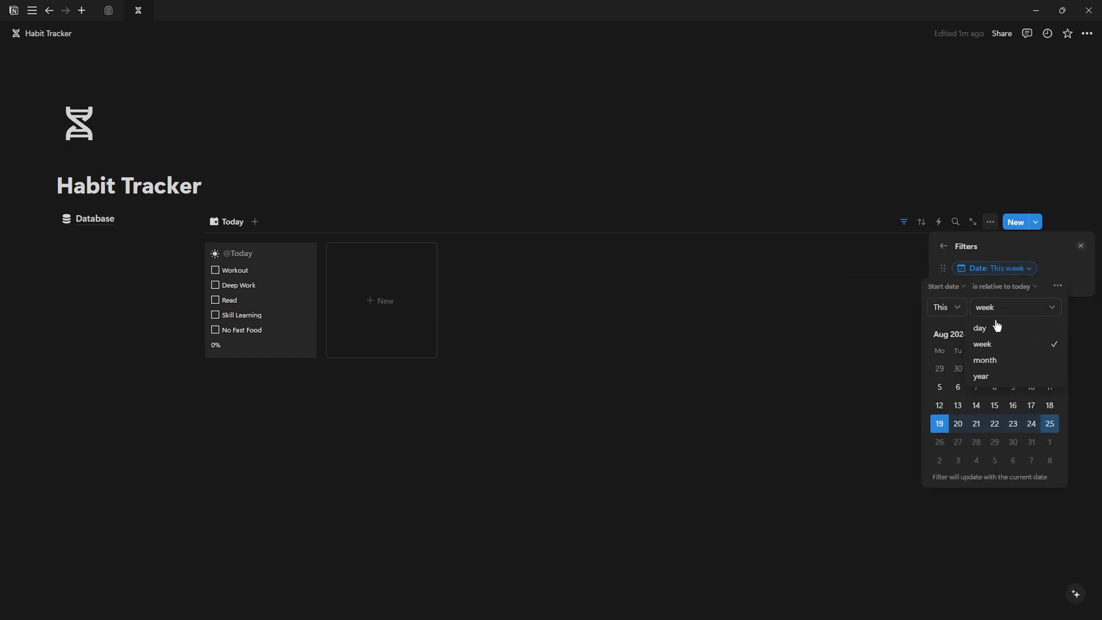
{"action": "left_click", "coordinate": [1008, 310]}
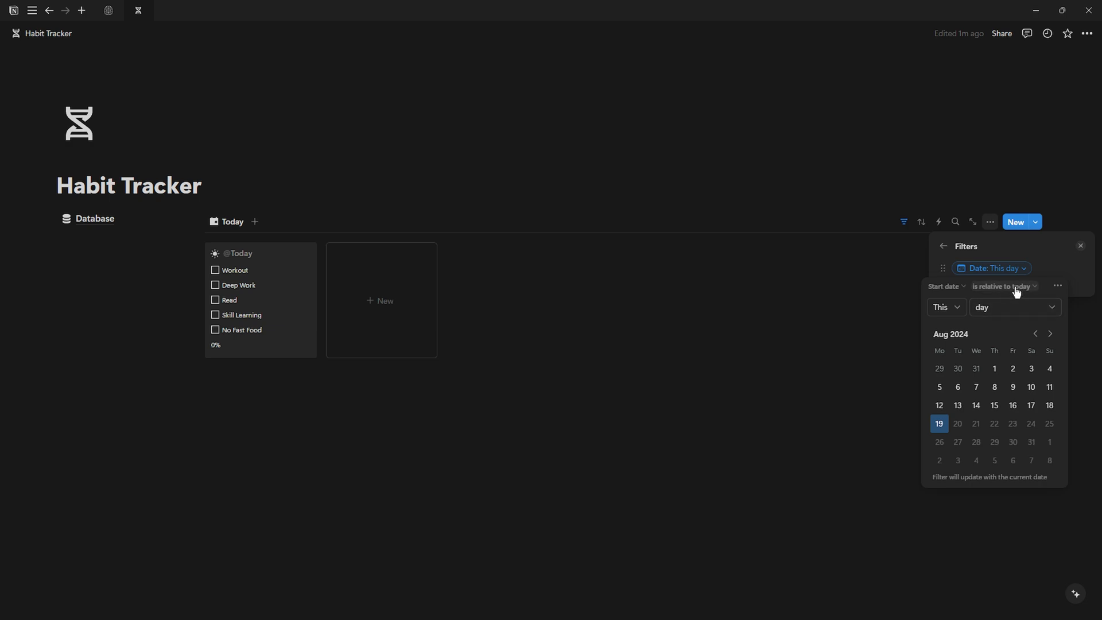
{"action": "left_click", "coordinate": [237, 227]}
{"action": "left_click", "coordinate": [236, 224]}
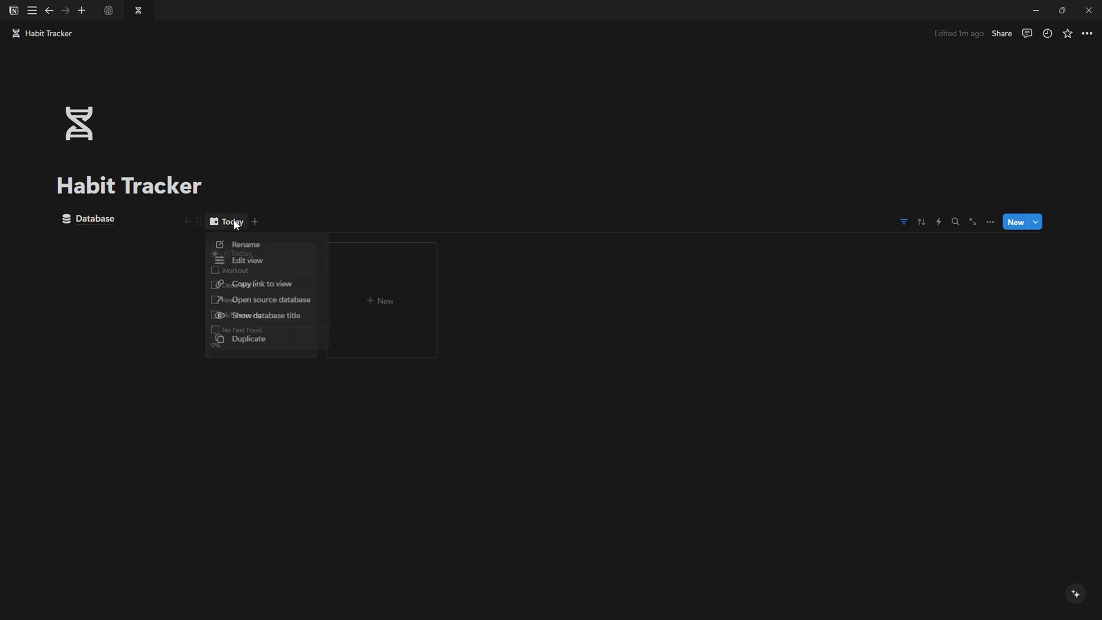
Duplicate the Today view as This Week with a week-calendar icon.
{"action": "left_click", "coordinate": [260, 341]}
{"action": "type", "text": "This Wweek"}
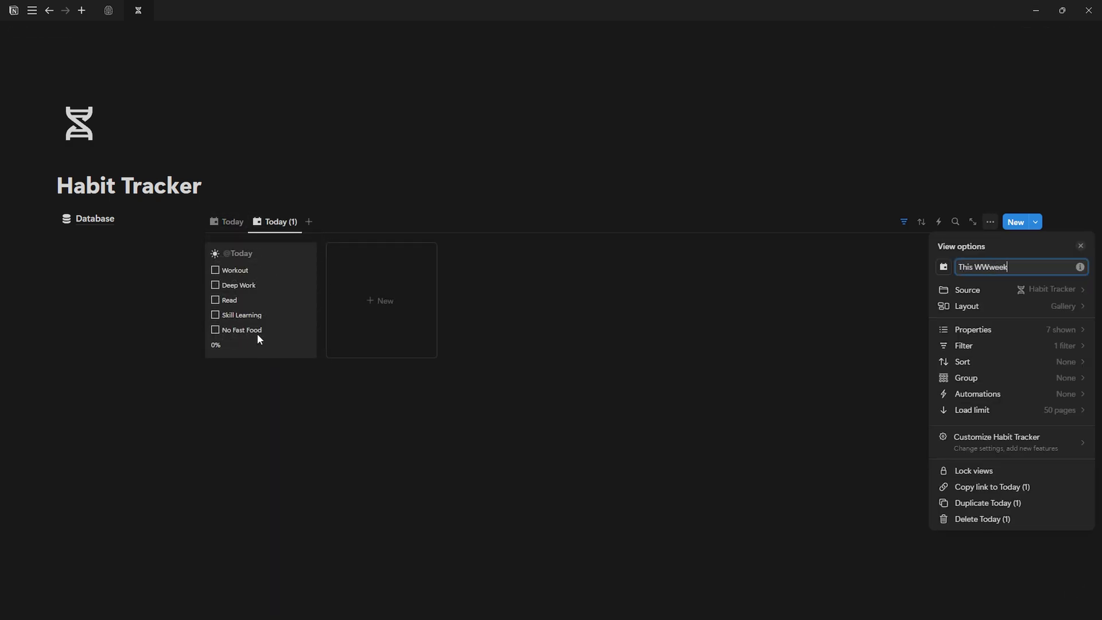
{"action": "left_click", "coordinate": [944, 269]}
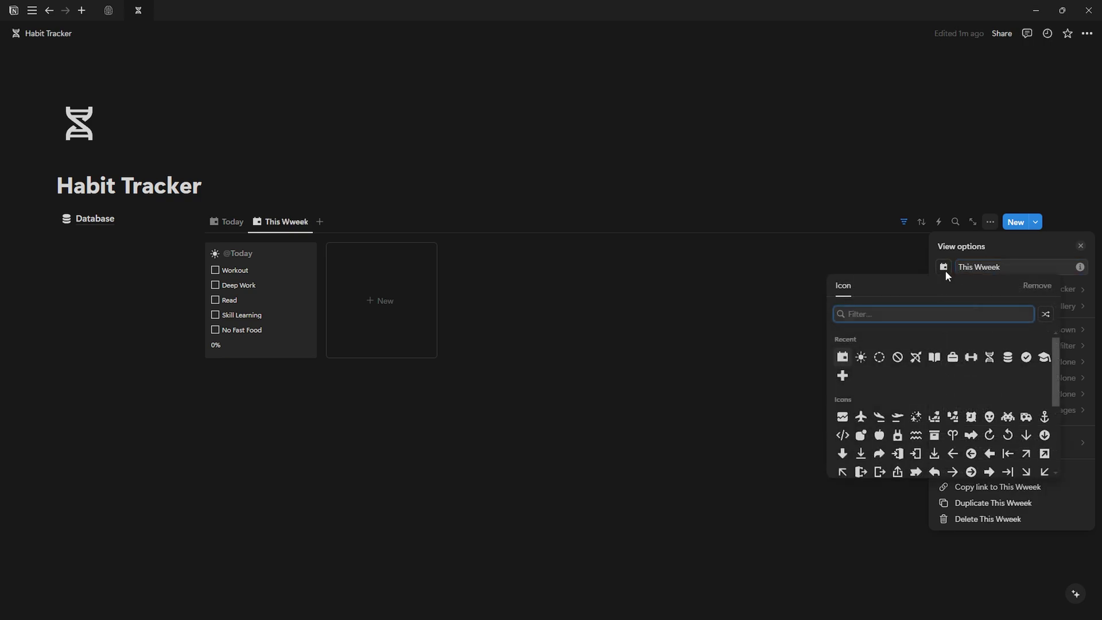
{"action": "type", "text": "calend"}
{"action": "left_click", "coordinate": [898, 341]}
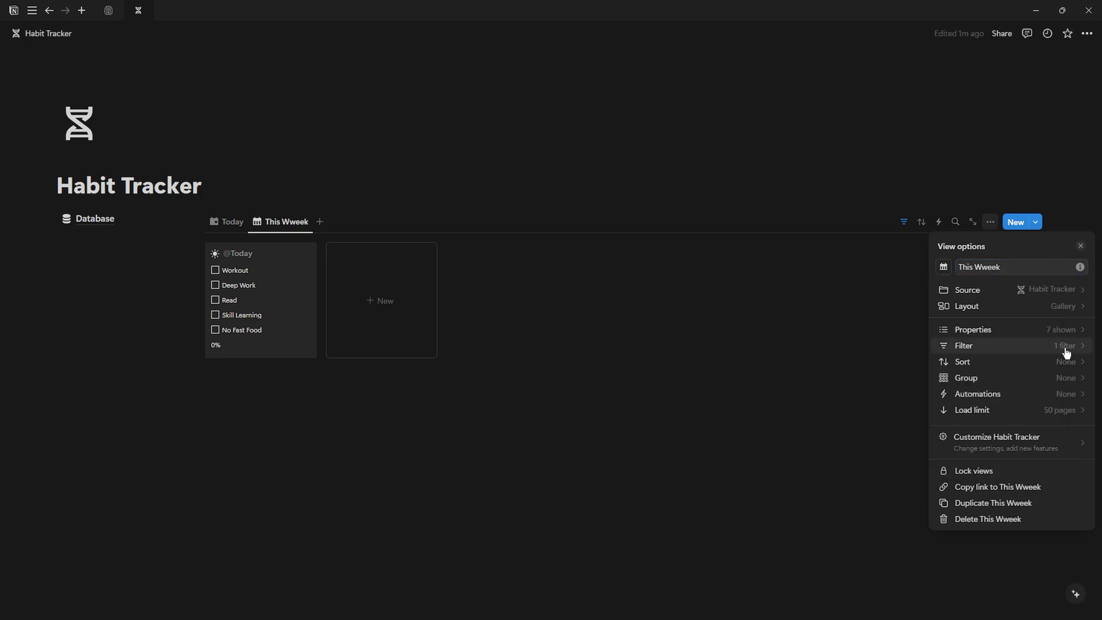
Change the This Week view's Date filter to this week.
{"action": "left_click", "coordinate": [1065, 347]}
{"action": "left_click", "coordinate": [1015, 270]}
{"action": "left_click", "coordinate": [1004, 308]}
{"action": "left_click", "coordinate": [988, 346]}
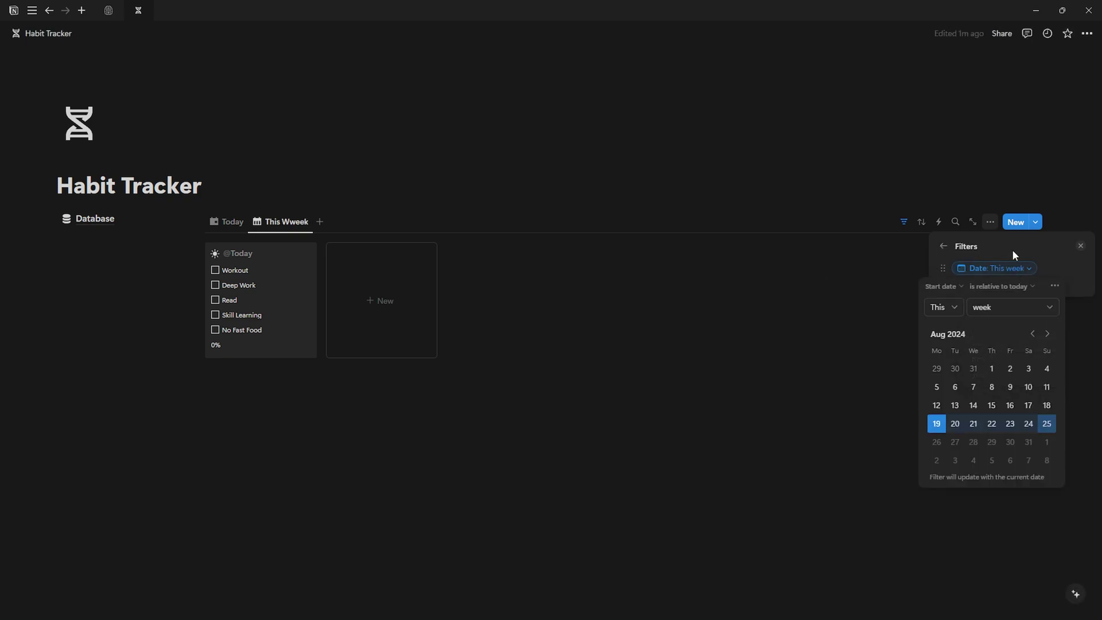
{"action": "left_click", "coordinate": [943, 246]}
Sort the This Week view by Date, descending.
{"action": "left_click", "coordinate": [1021, 363]}
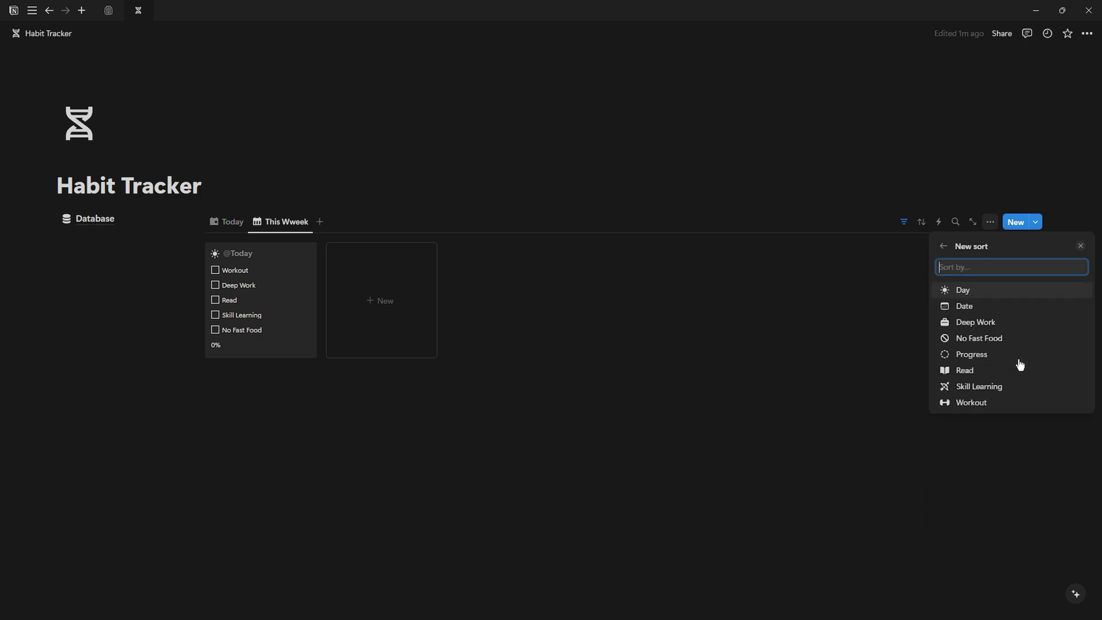
{"action": "left_click", "coordinate": [964, 306]}
{"action": "left_click", "coordinate": [1018, 271]}
{"action": "left_click", "coordinate": [999, 305]}
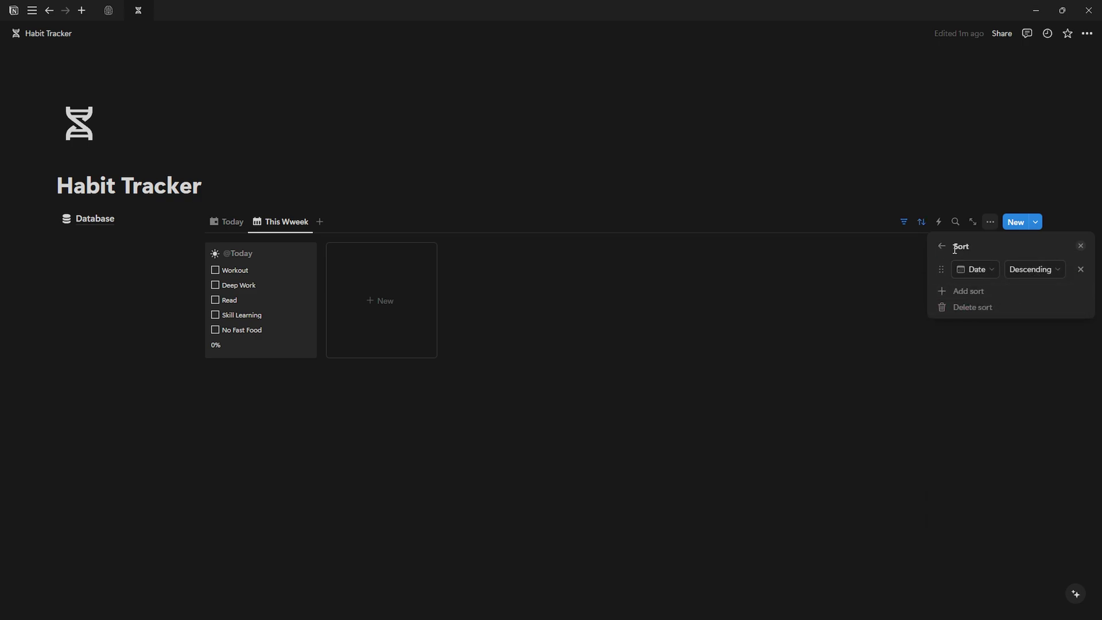
{"action": "left_click", "coordinate": [943, 246]}
Duplicate This Week as a new This Month view with a calendar icon.
{"action": "left_click", "coordinate": [278, 222]}
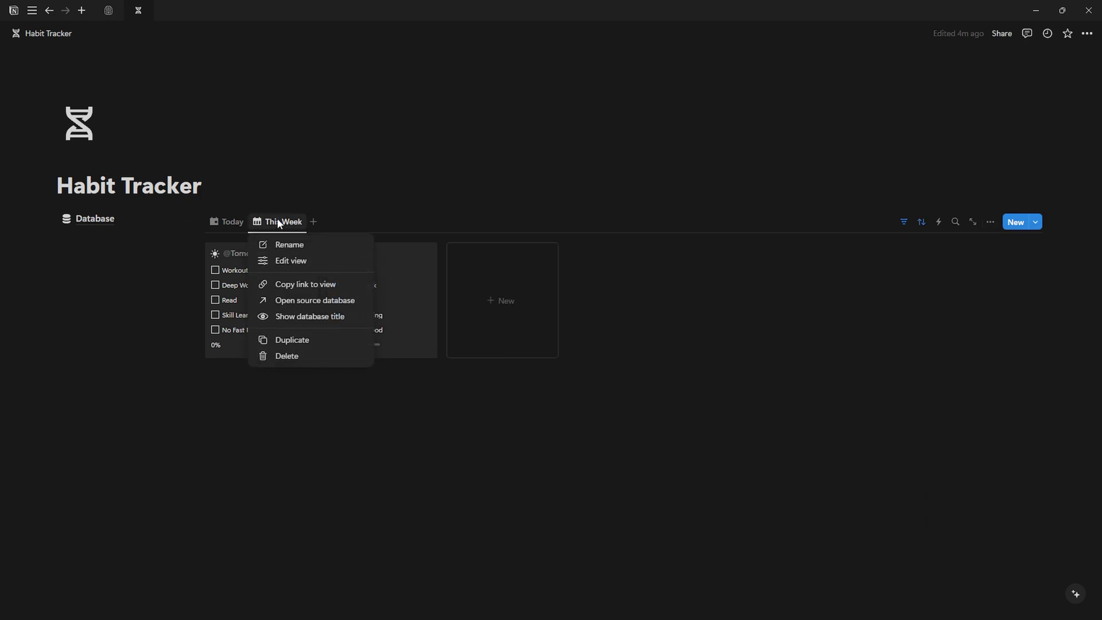
{"action": "left_click", "coordinate": [294, 339]}
{"action": "type", "text": "This"}
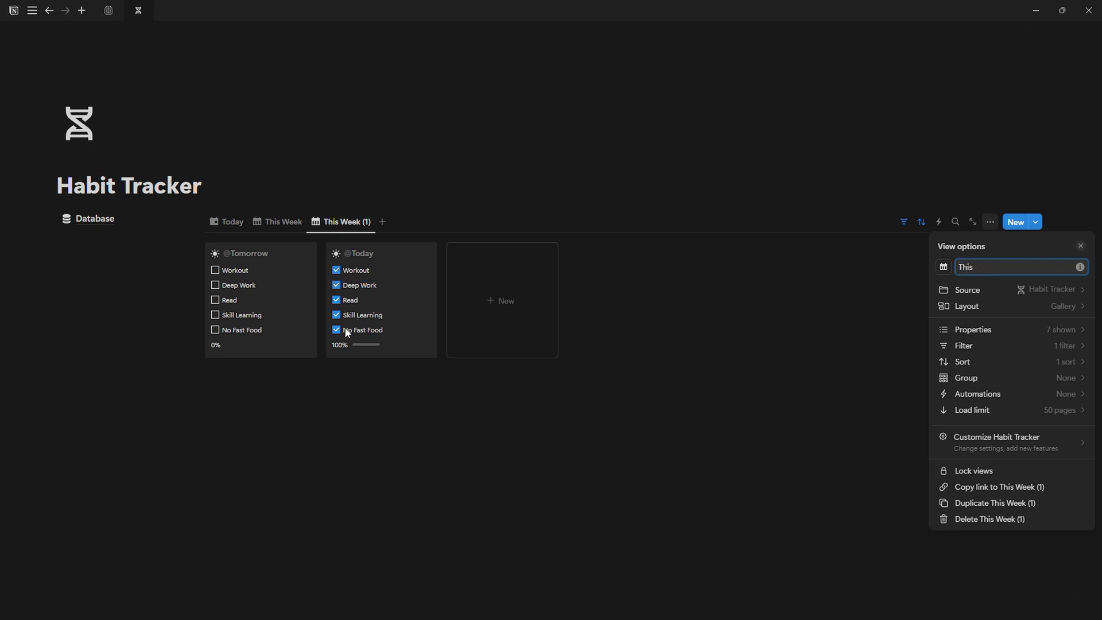
{"action": "type", "text": " Month"}
{"action": "left_click", "coordinate": [943, 267]}
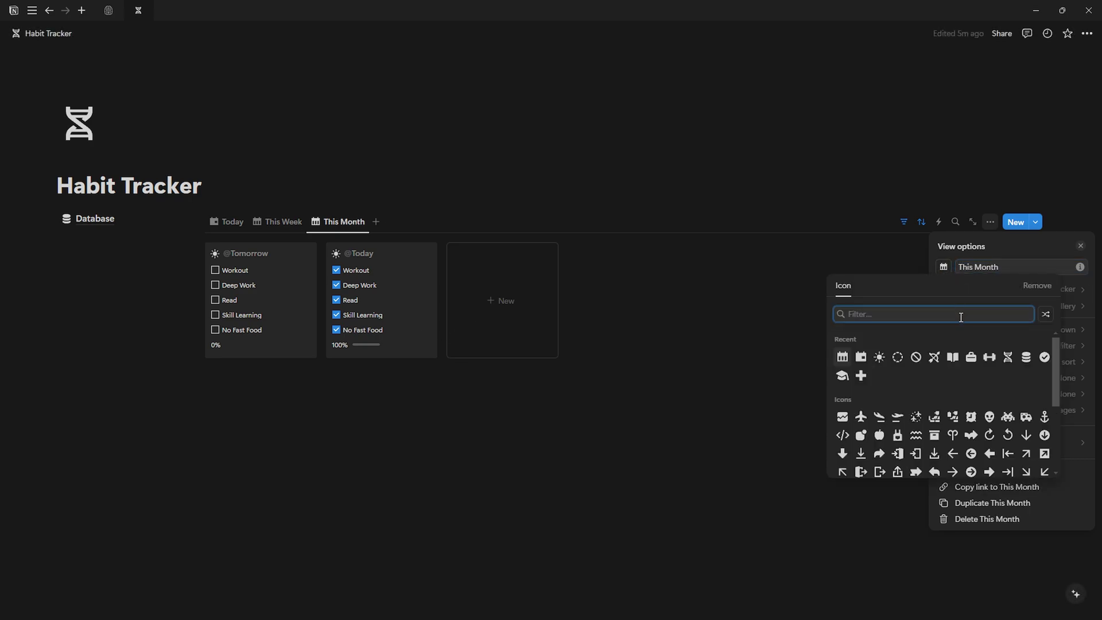
{"action": "type", "text": "cale"}
{"action": "left_click", "coordinate": [896, 343]}
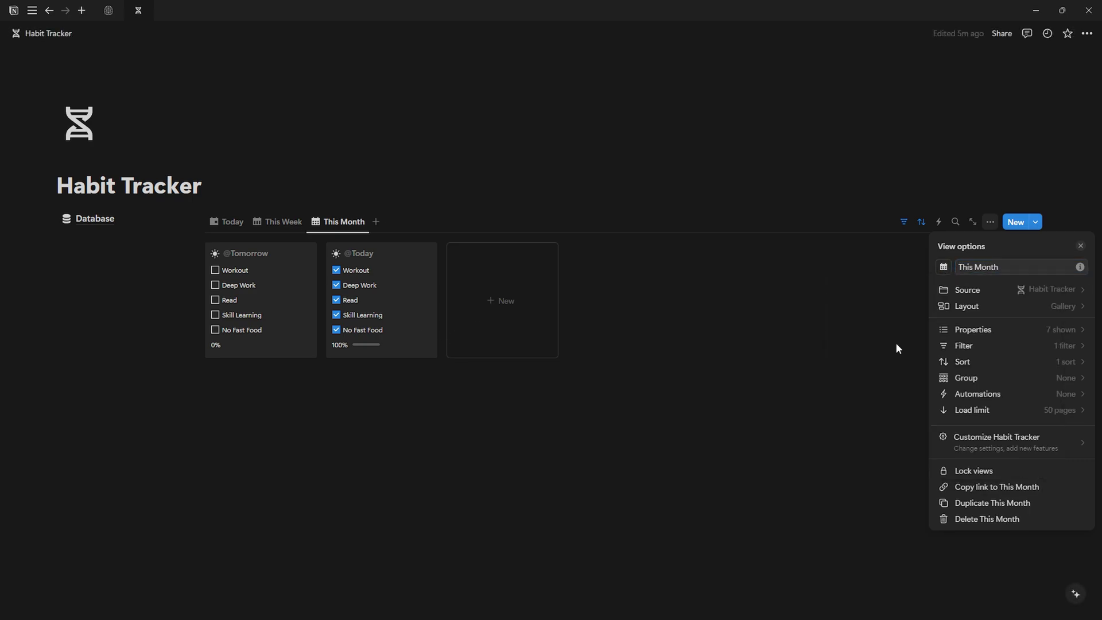
Switch This Month to a table layout and widen its Date filter to this month.
{"action": "left_click", "coordinate": [1027, 307]}
{"action": "left_click", "coordinate": [957, 279]}
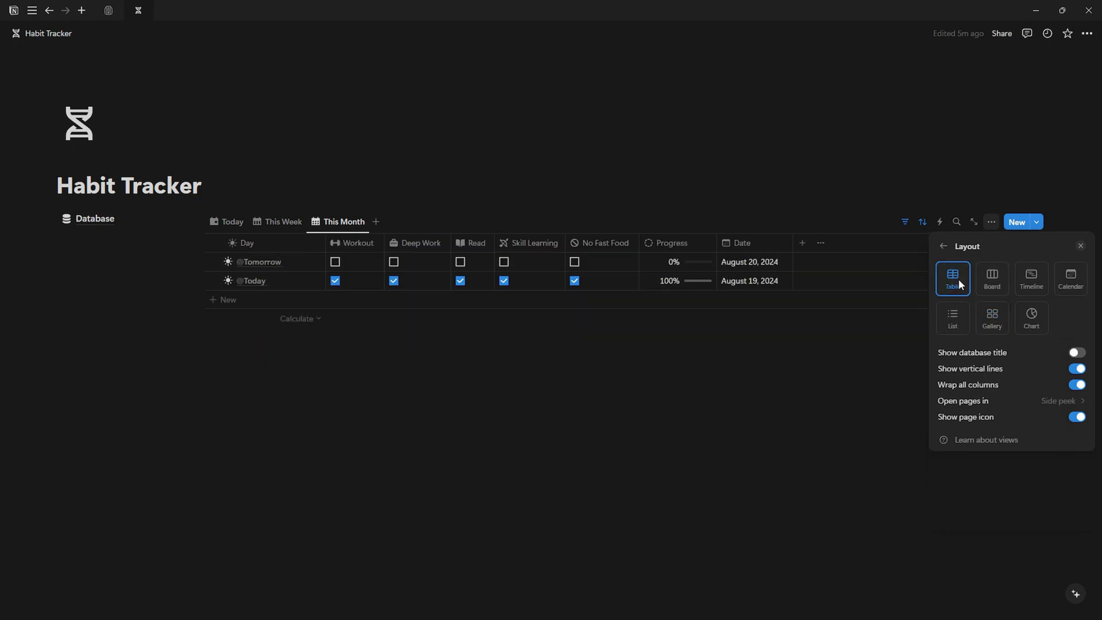
{"action": "left_click", "coordinate": [943, 246]}
{"action": "left_click", "coordinate": [1013, 343]}
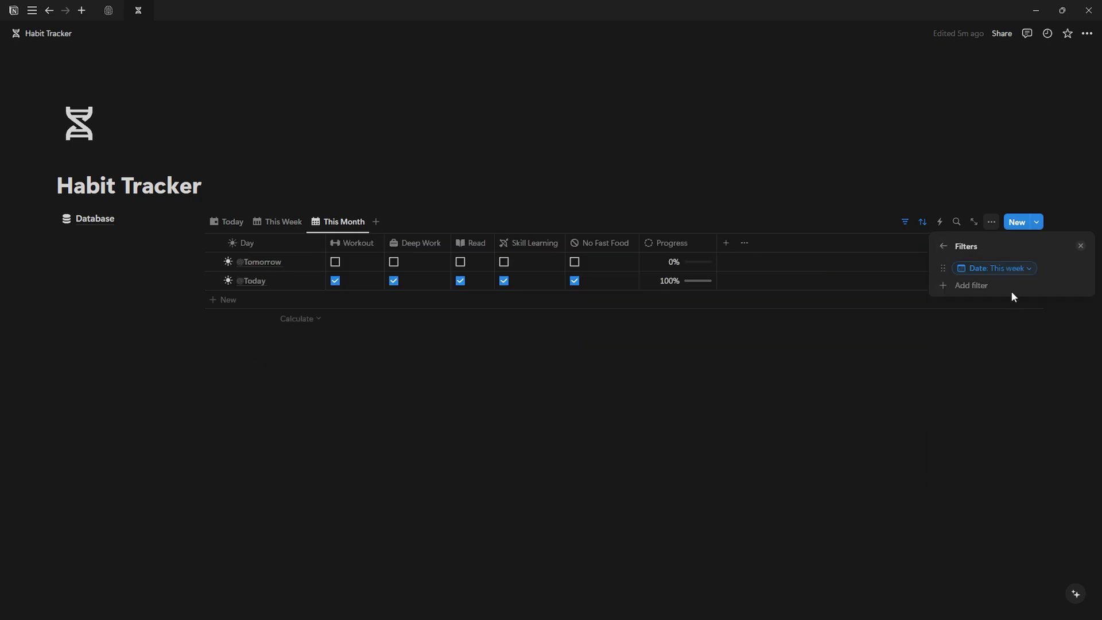
{"action": "left_click", "coordinate": [1002, 305]}
{"action": "left_click", "coordinate": [993, 360]}
{"action": "left_click", "coordinate": [944, 245]}
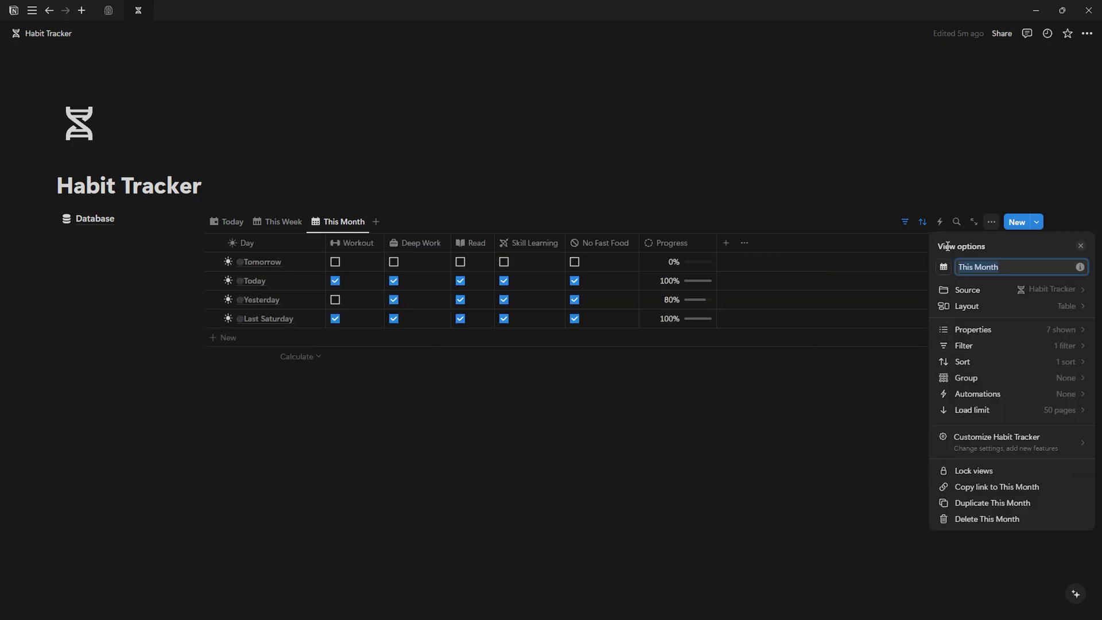
Group the This Month table rows by Date, per week.
{"action": "left_click", "coordinate": [1031, 378]}
{"action": "left_click", "coordinate": [981, 323]}
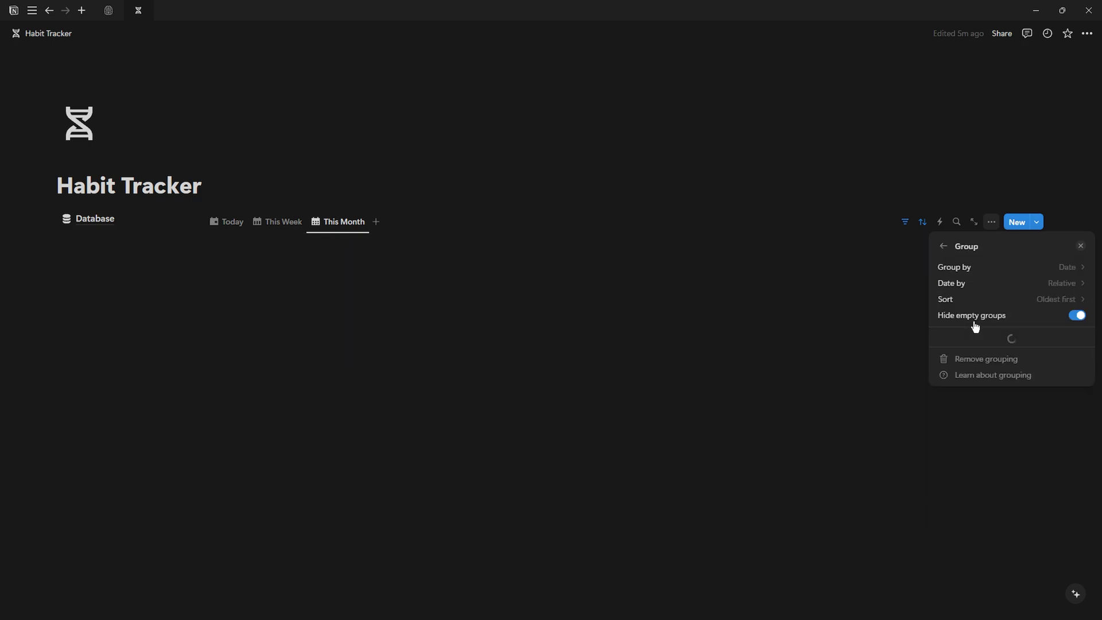
{"action": "left_click", "coordinate": [1050, 289]}
{"action": "left_click", "coordinate": [980, 330]}
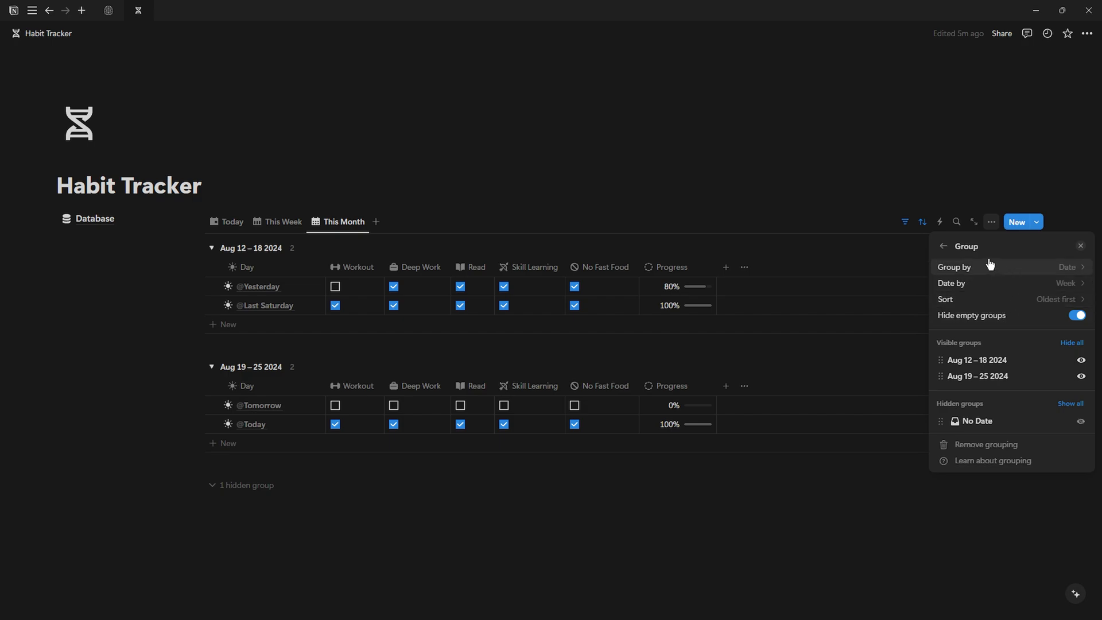
{"action": "left_click", "coordinate": [943, 246]}
{"action": "left_click", "coordinate": [1080, 247]}
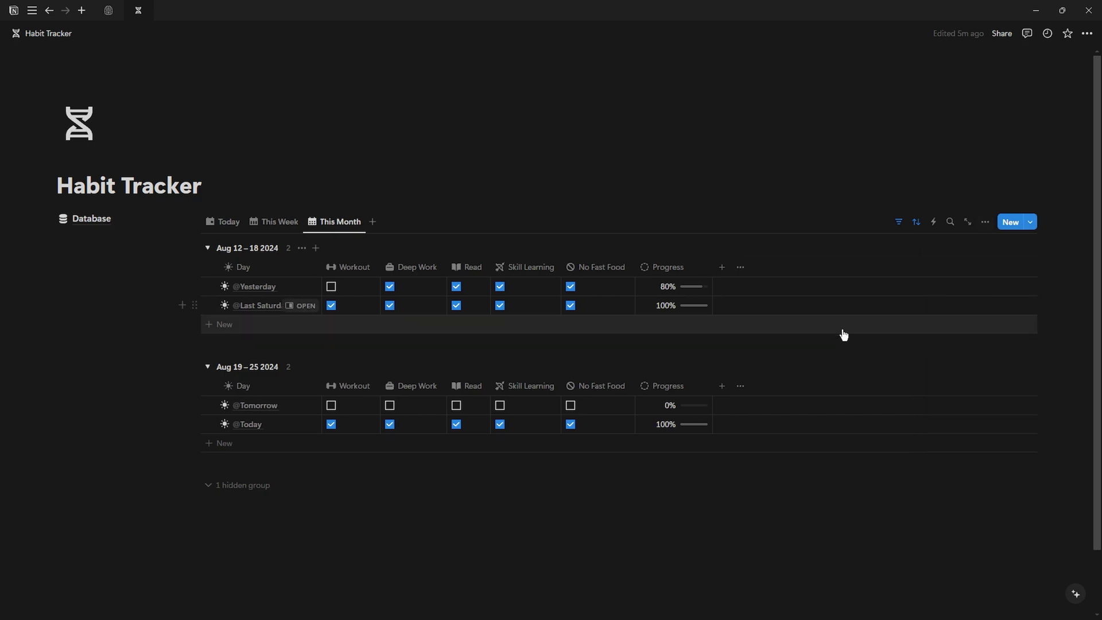
Show the average Progress in each week group header.
{"action": "left_click", "coordinate": [291, 254]}
{"action": "mouse_move", "coordinate": [295, 301]}
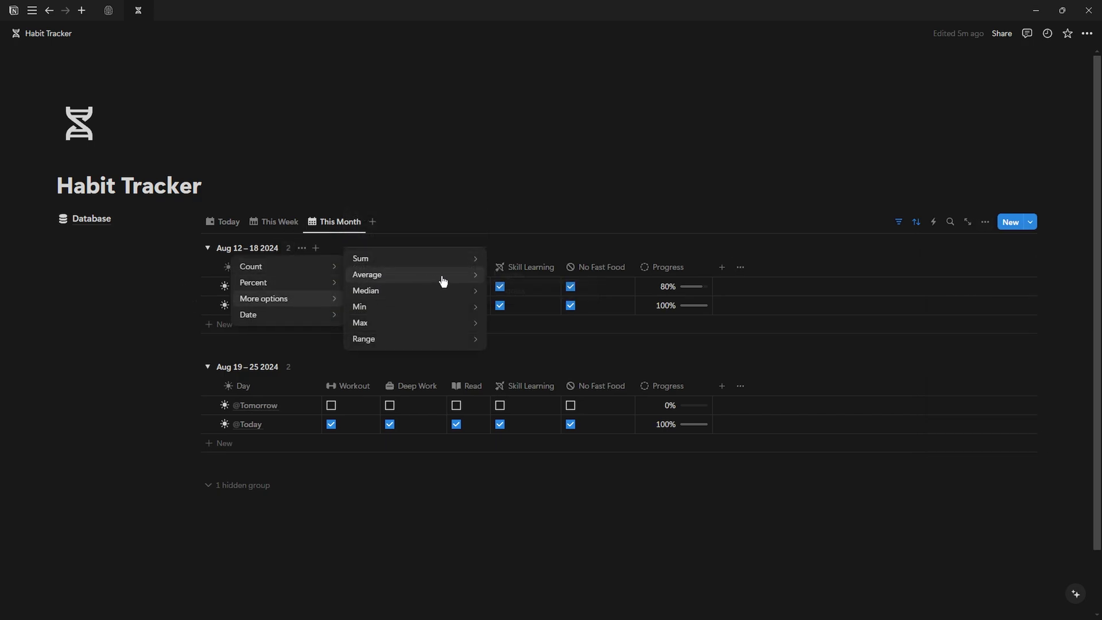
{"action": "mouse_move", "coordinate": [443, 281]}
{"action": "left_click", "coordinate": [510, 276]}
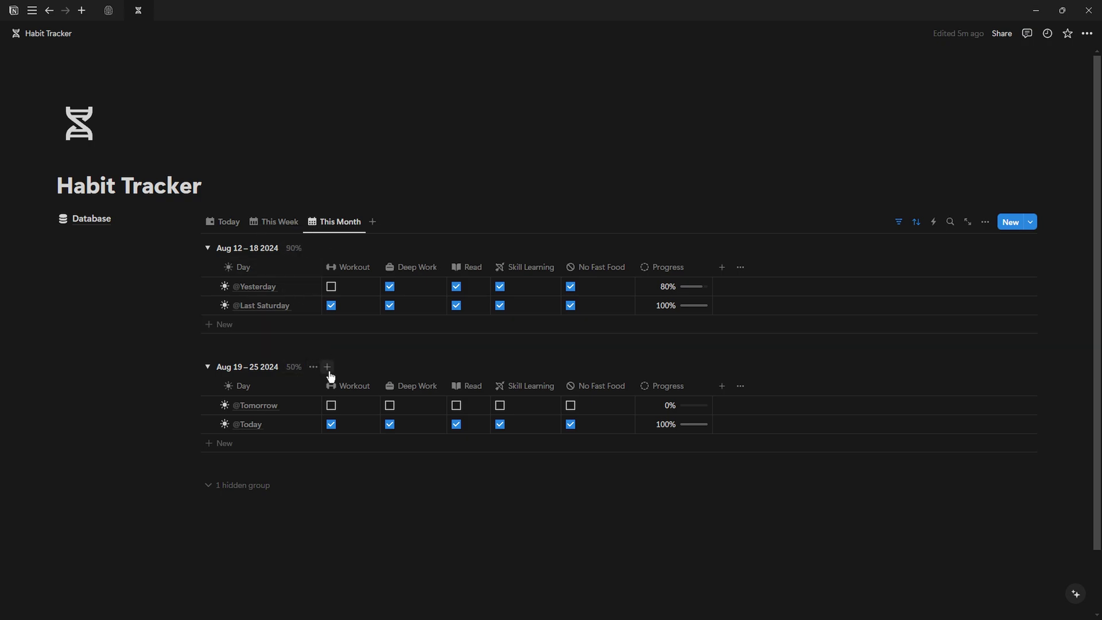
Set the group sort order to Newest first.
{"action": "left_click", "coordinate": [985, 222]}
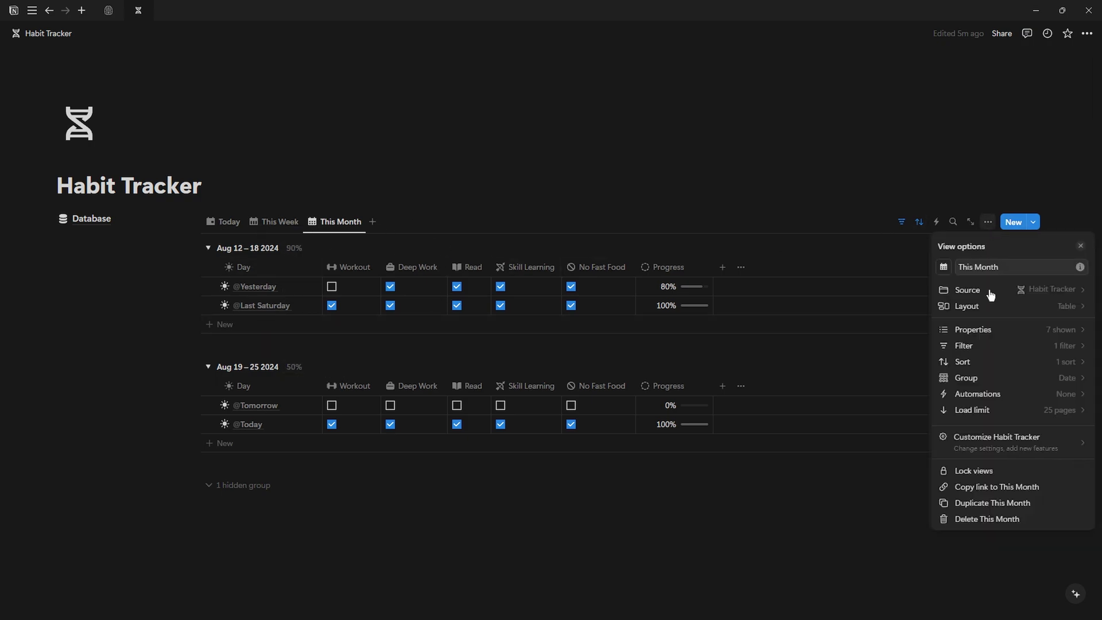
{"action": "left_click", "coordinate": [1056, 377]}
{"action": "left_click", "coordinate": [1059, 299]}
{"action": "left_click", "coordinate": [982, 336]}
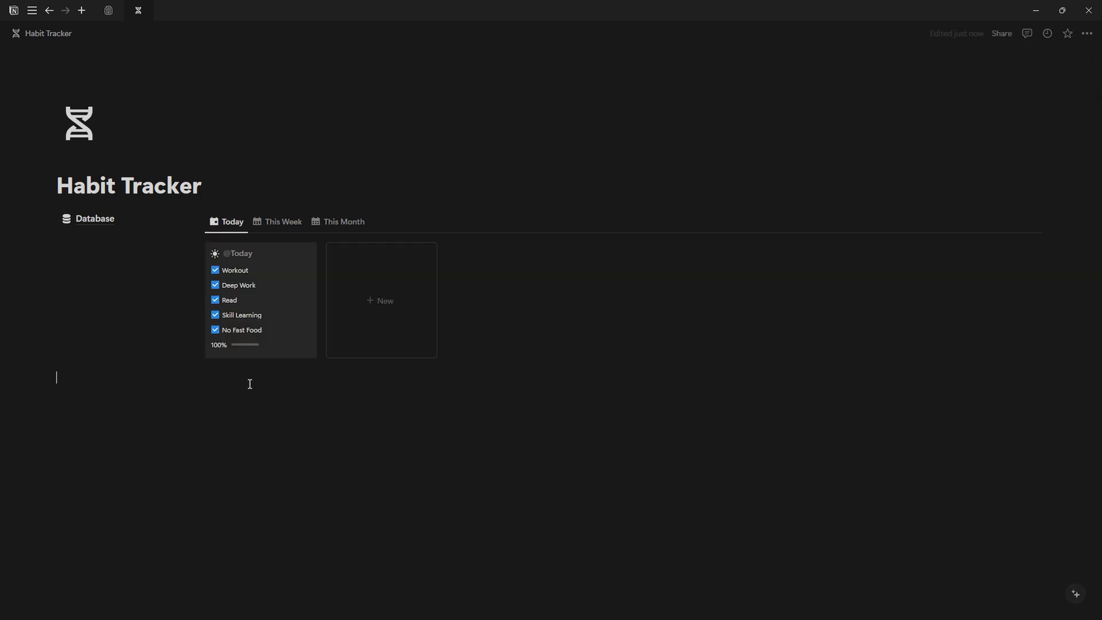
Insert a coloured callout titled HABITS.
{"action": "type", "text": "/ca"}
{"action": "key", "text": "Return"}
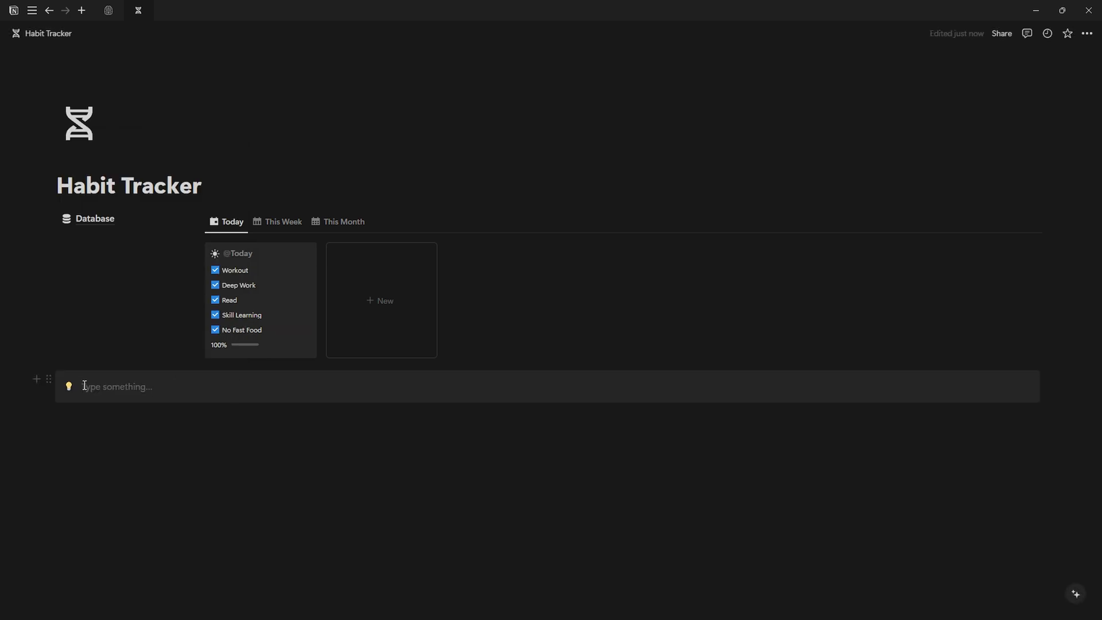
{"action": "left_click", "coordinate": [48, 378]}
{"action": "mouse_move", "coordinate": [89, 448]}
{"action": "left_click", "coordinate": [263, 460]}
{"action": "type", "text": "HABITS"}
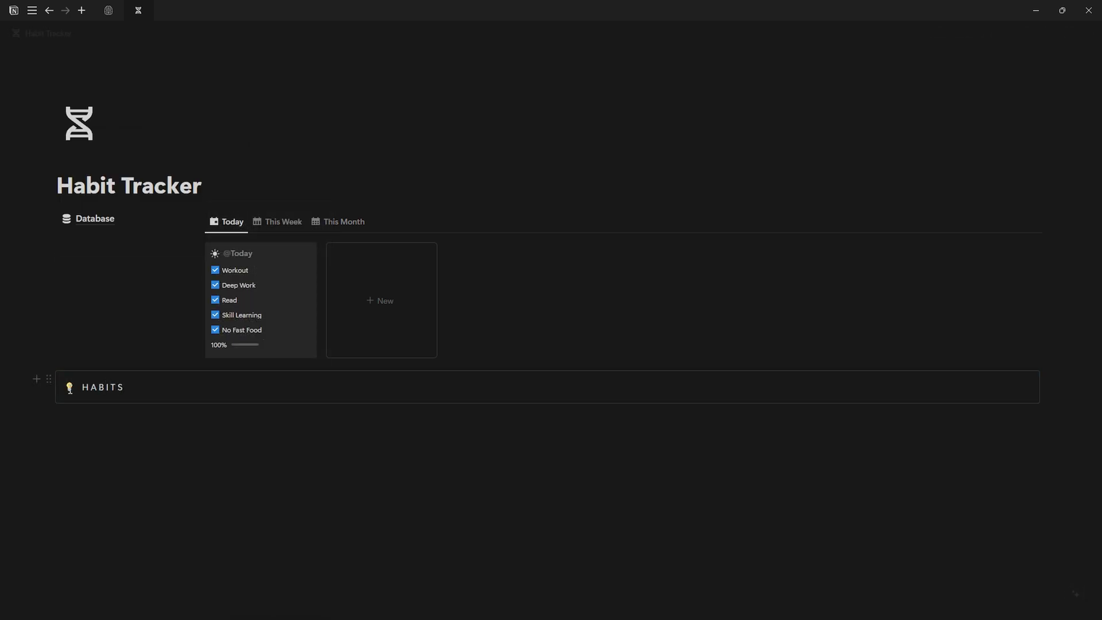
Give the HABITS callout a DNA icon and wrap it around the habits database.
{"action": "left_click", "coordinate": [69, 387]}
{"action": "left_click", "coordinate": [62, 410]}
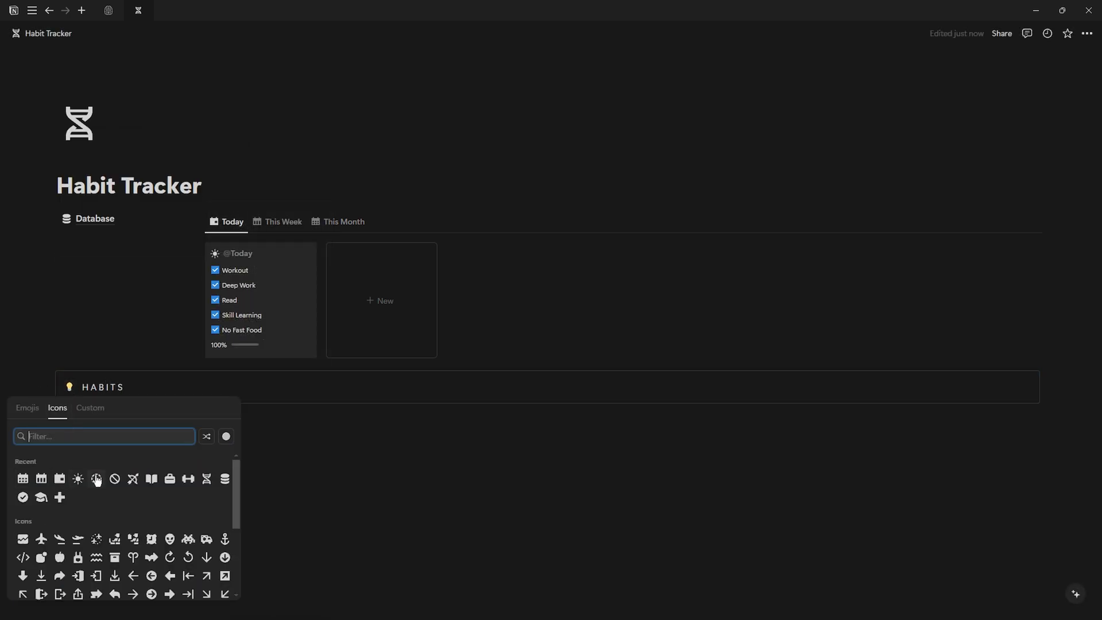
{"action": "left_click", "coordinate": [97, 481]}
{"action": "left_click_drag", "start_coordinate": [48, 379], "coordinate": [238, 238]}
{"action": "key", "text": "BackSpace"}
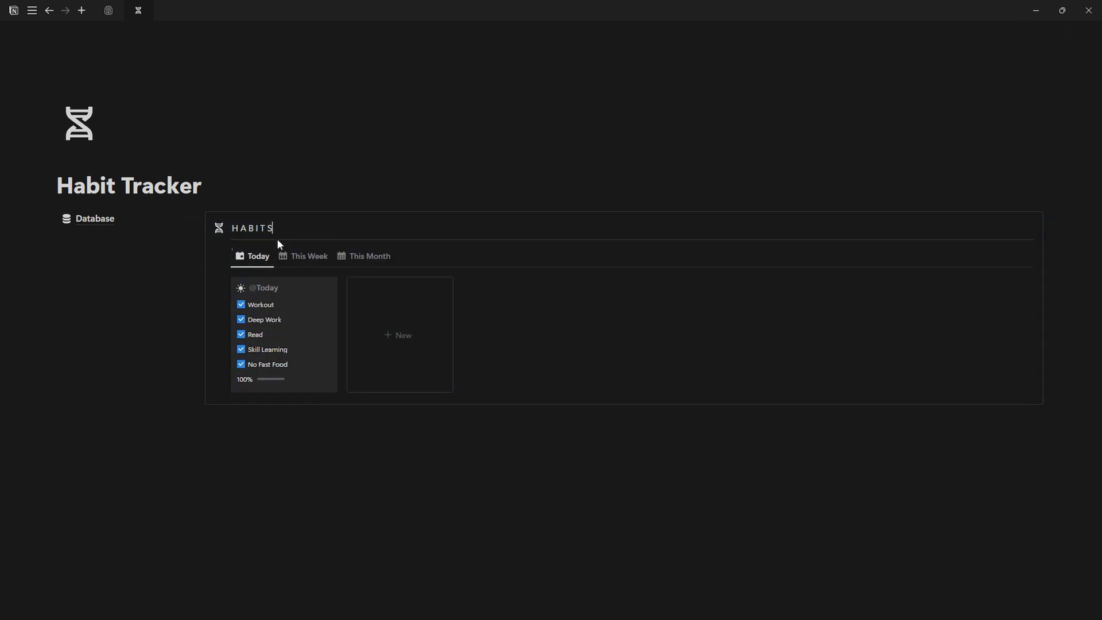
Add a QUICK ACTIONS callout in a widened left column beneath the page title.
{"action": "left_click", "coordinate": [248, 189]}
{"action": "key", "text": "Return"}
{"action": "type", "text": "/"}
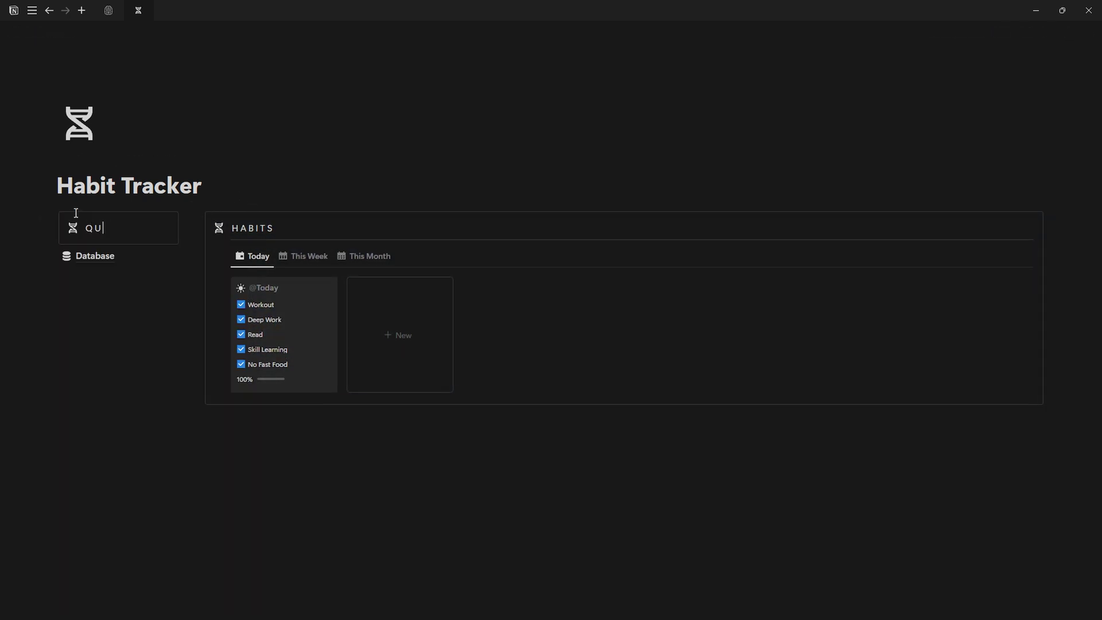
{"action": "type", "text": "NS"}
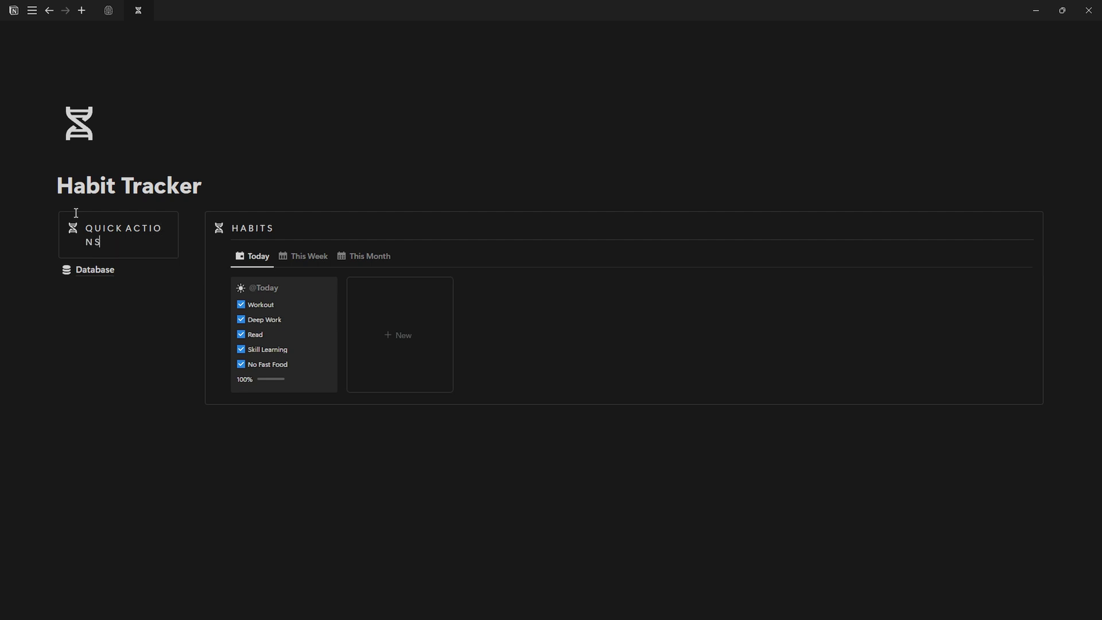
{"action": "left_click_drag", "start_coordinate": [193, 238], "coordinate": [250, 229]}
{"action": "key", "text": "Return"}
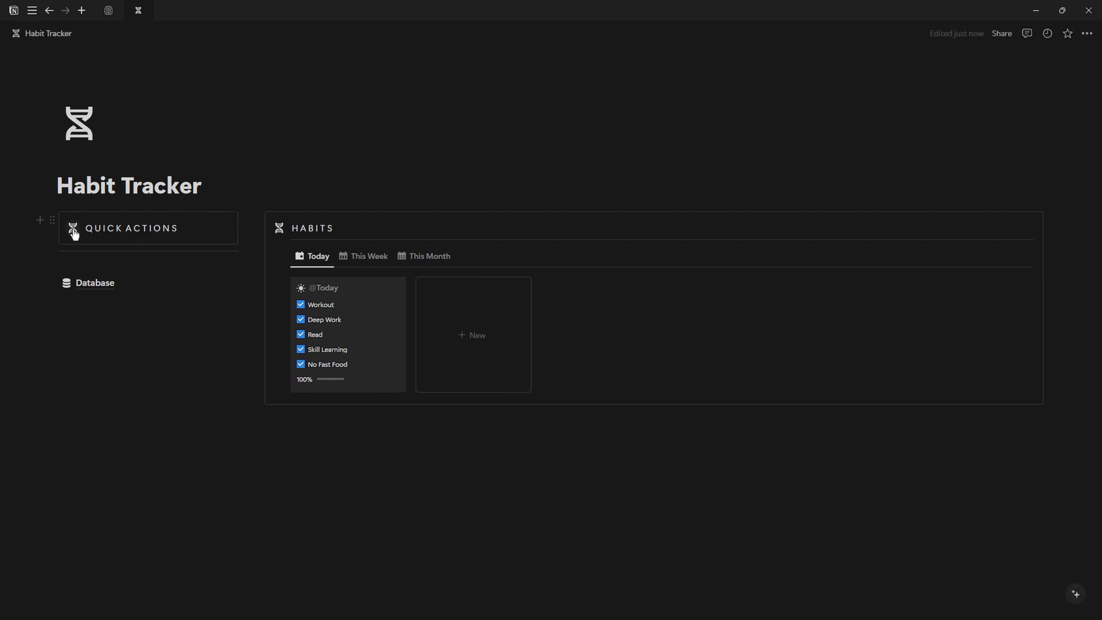
Give QUICK ACTIONS a cursor-click icon and put an empty line inside it.
{"action": "left_click", "coordinate": [72, 228]}
{"action": "type", "text": "click"}
{"action": "left_click", "coordinate": [25, 304]}
{"action": "left_click_drag", "start_coordinate": [55, 251], "coordinate": [101, 249]}
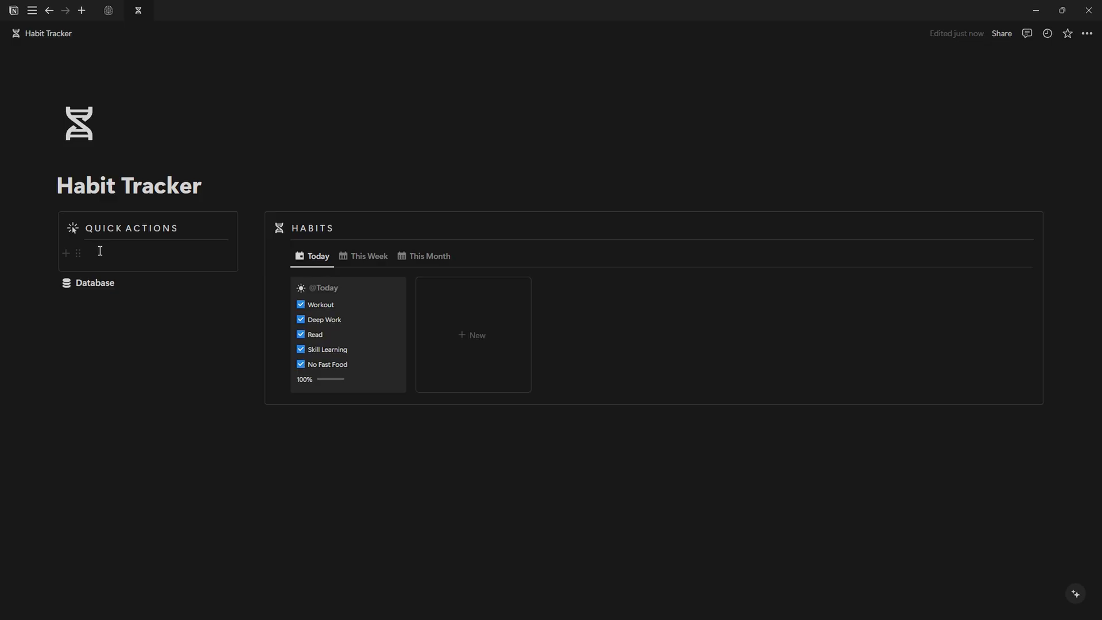
Insert a Workout button with a dumbbell icon into Quick Actions.
{"action": "left_click", "coordinate": [99, 251]}
{"action": "type", "text": "/"}
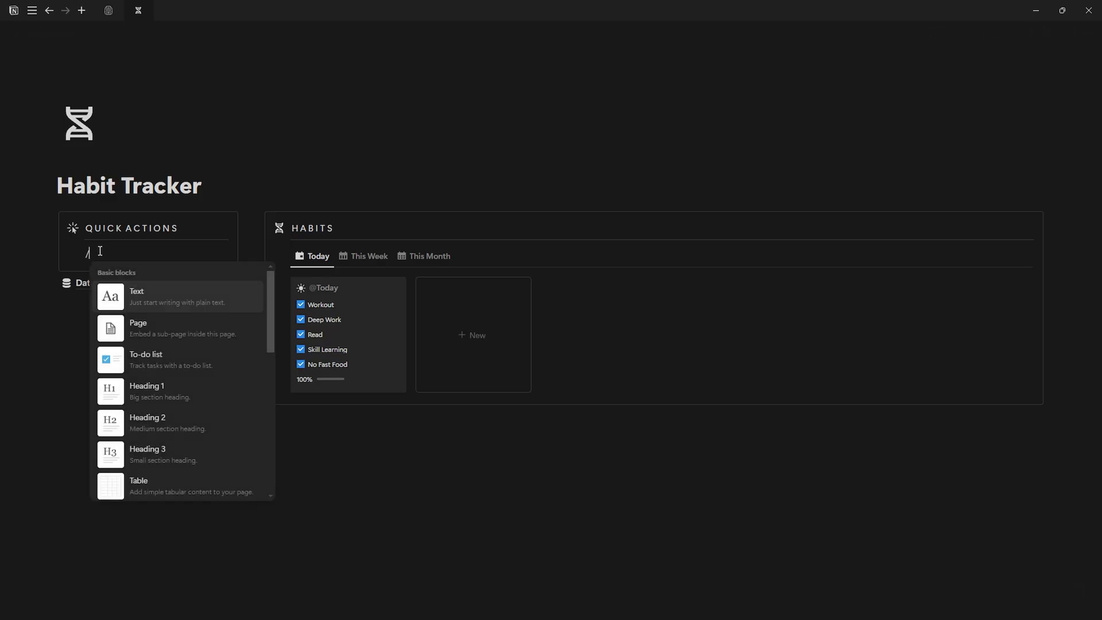
{"action": "type", "text": "BU"}
{"action": "key", "text": "Down"}
{"action": "key", "text": "Return"}
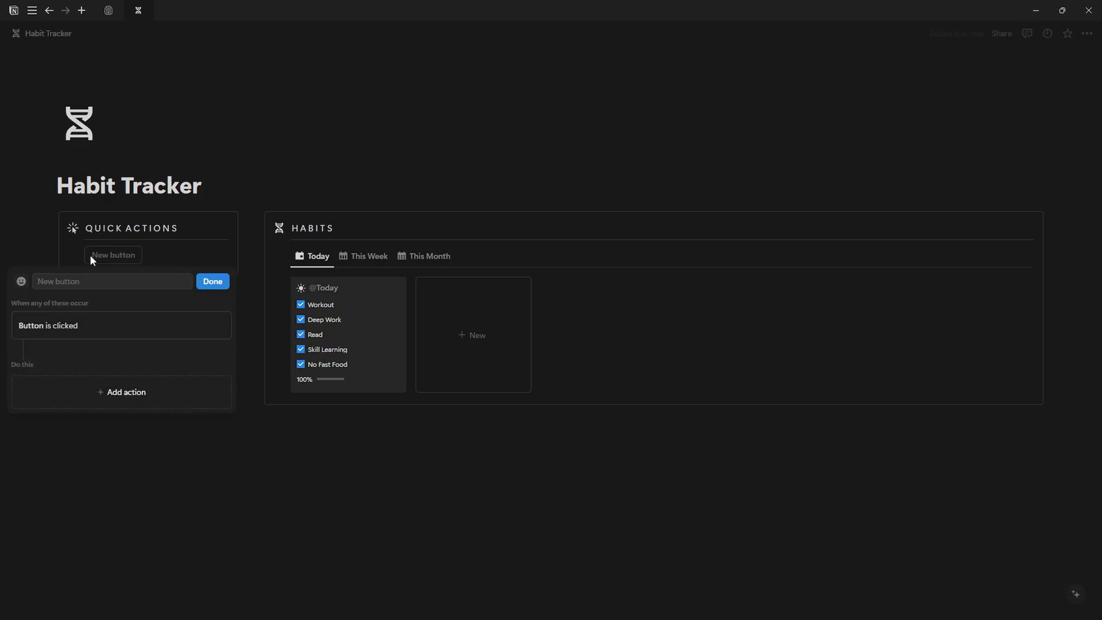
{"action": "type", "text": "Workout"}
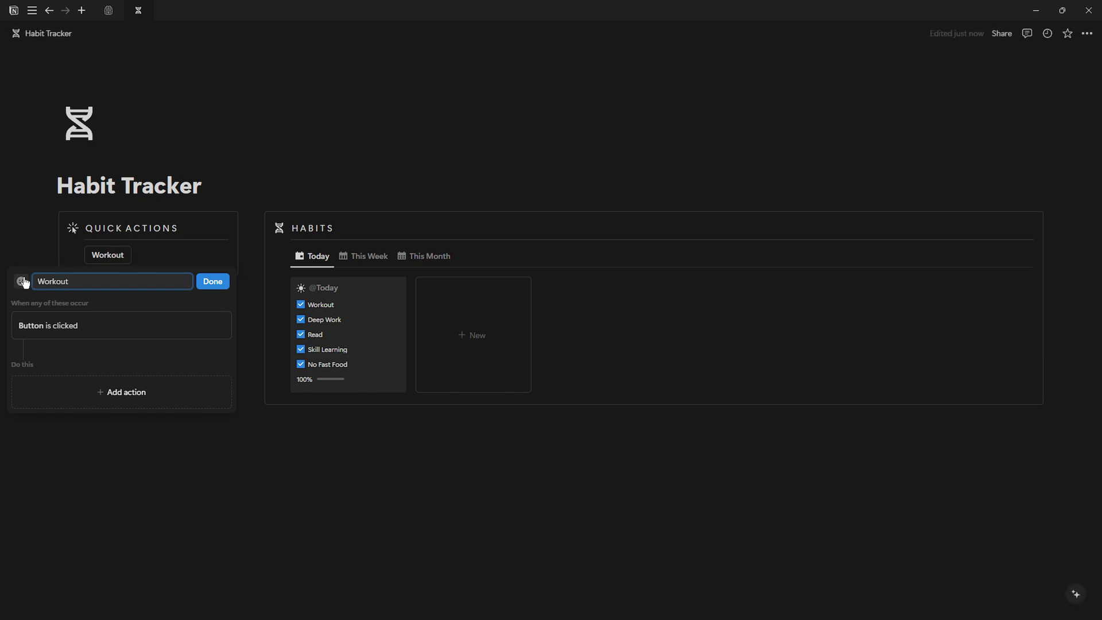
{"action": "left_click", "coordinate": [21, 280]}
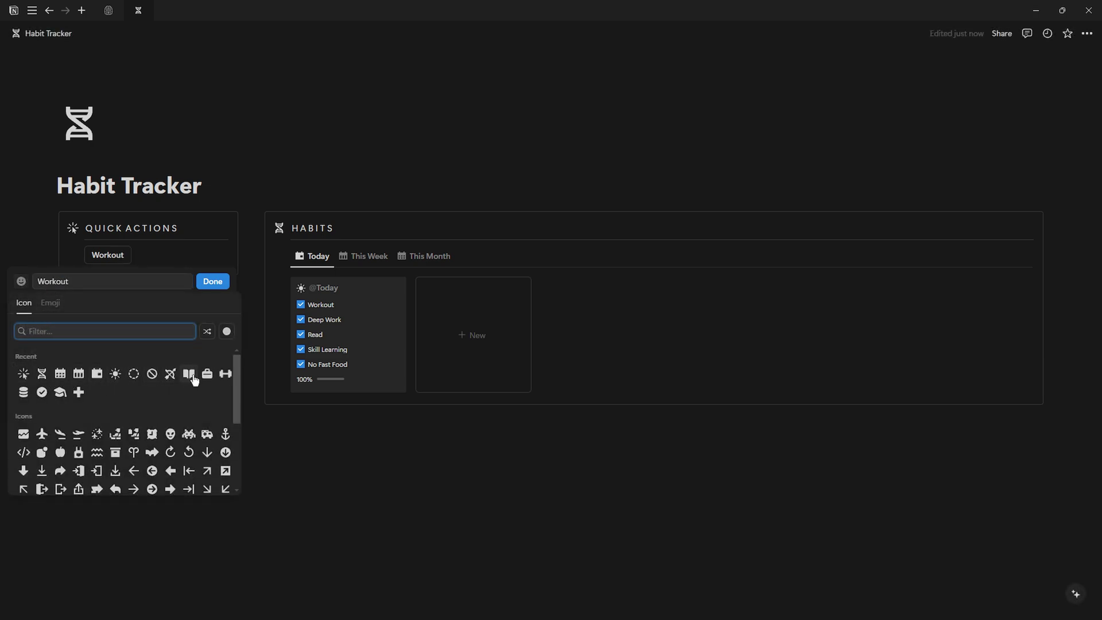
{"action": "left_click", "coordinate": [225, 374]}
Make the Workout button edit Habit Tracker pages, setting Workout to Checked.
{"action": "left_click", "coordinate": [89, 392]}
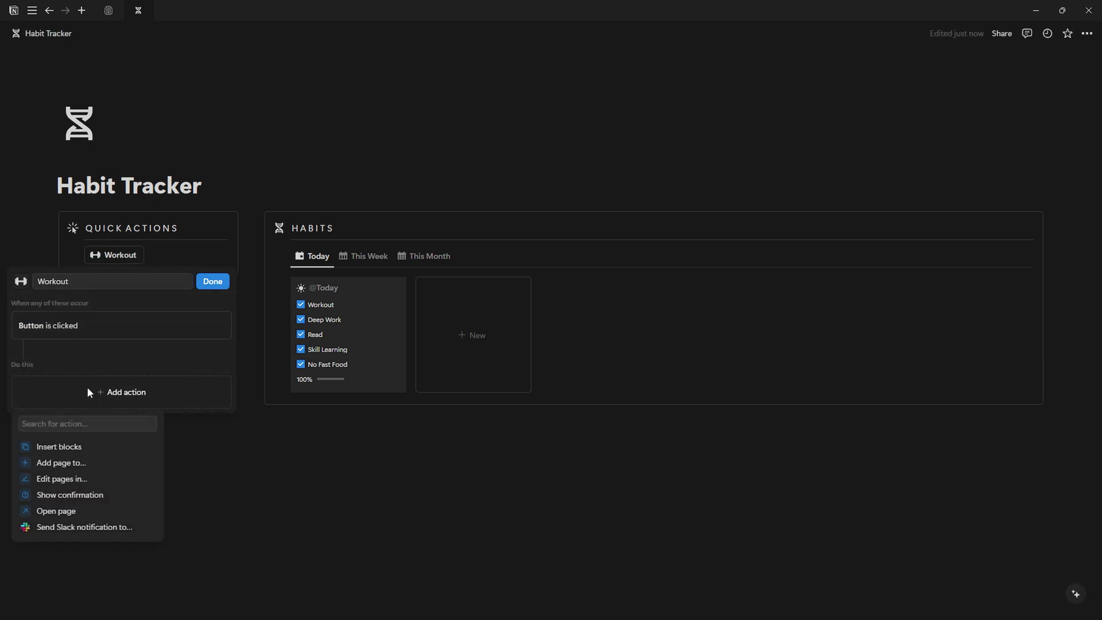
{"action": "left_click", "coordinate": [77, 478]}
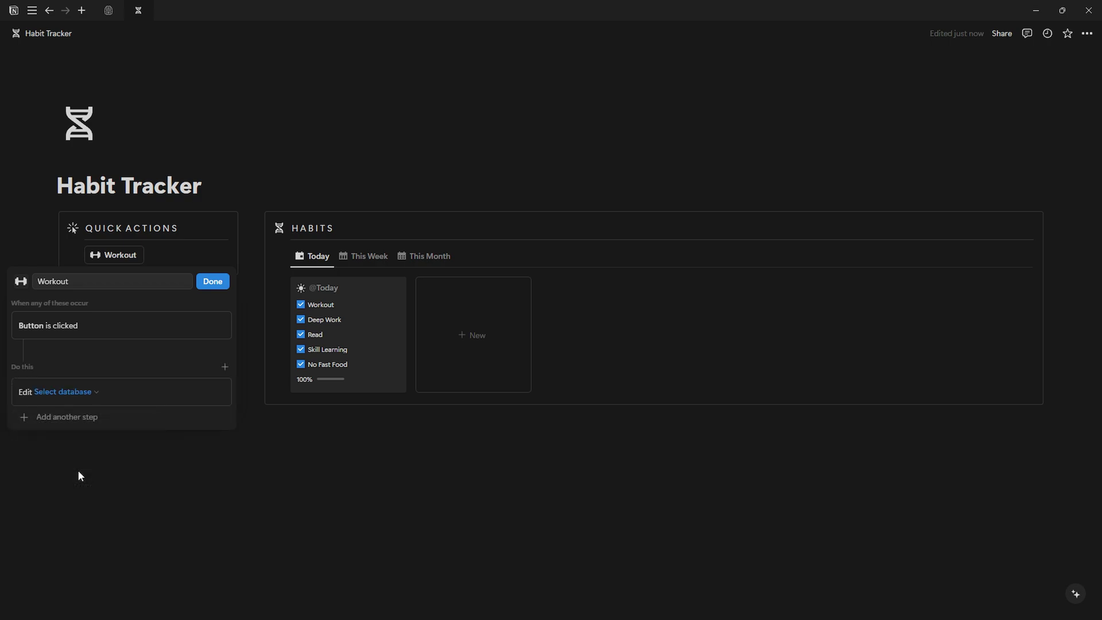
{"action": "left_click", "coordinate": [70, 393]}
{"action": "left_click", "coordinate": [76, 453]}
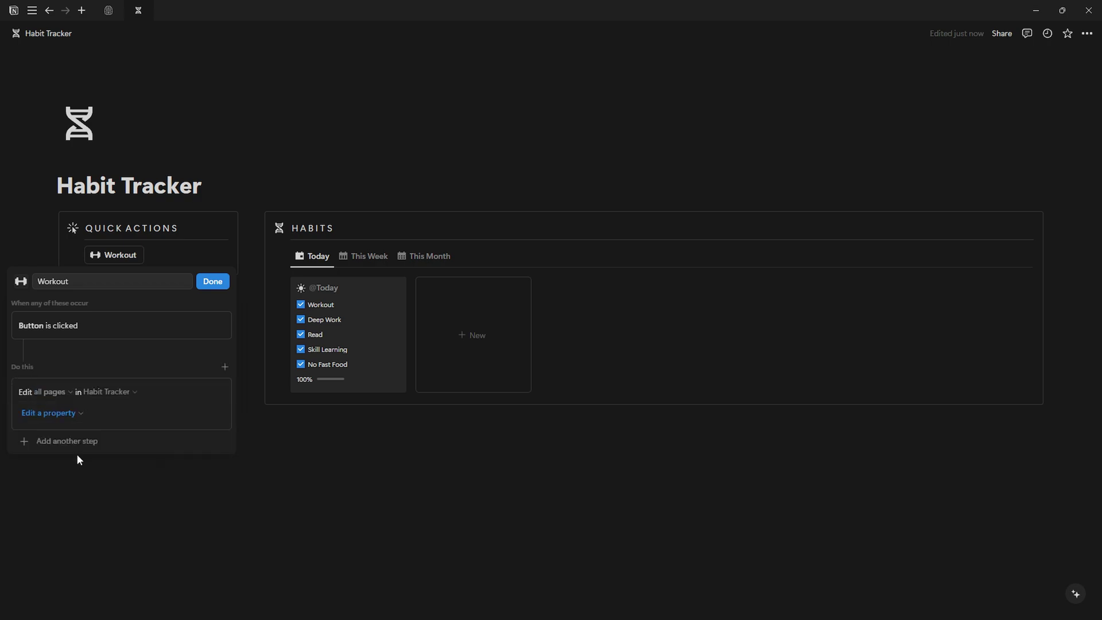
{"action": "left_click", "coordinate": [71, 414]}
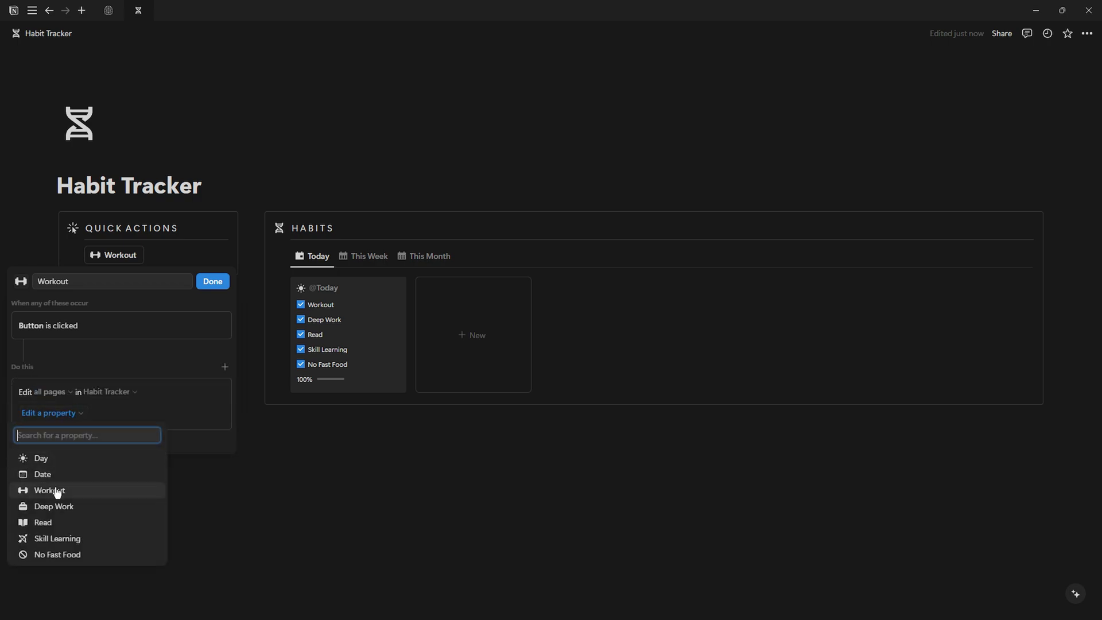
{"action": "left_click", "coordinate": [57, 492]}
{"action": "left_click", "coordinate": [65, 431]}
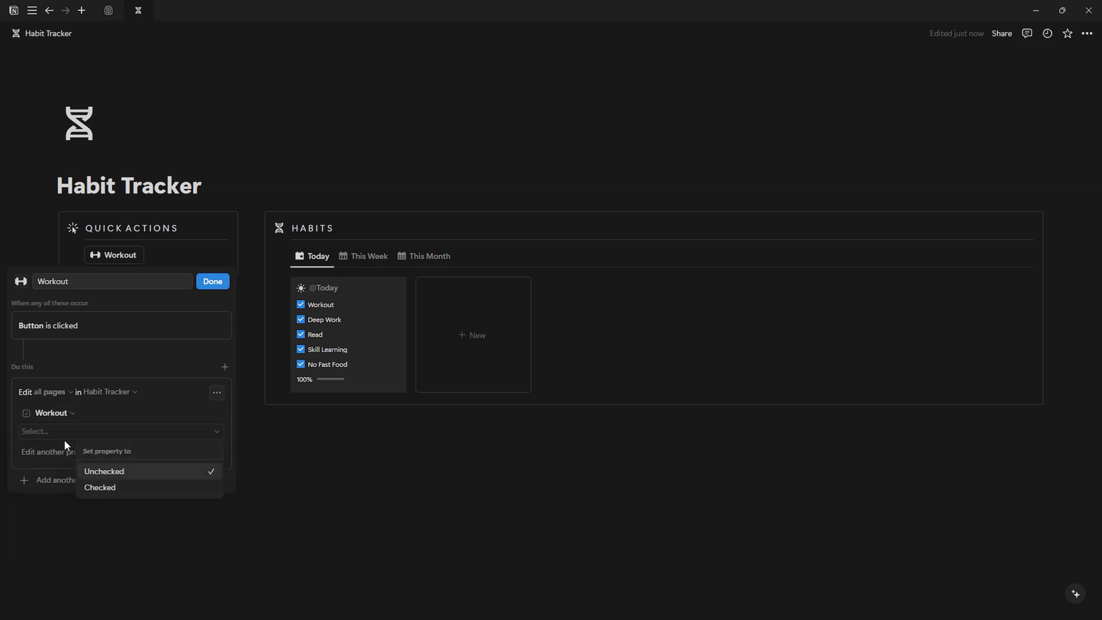
{"action": "left_click", "coordinate": [101, 489]}
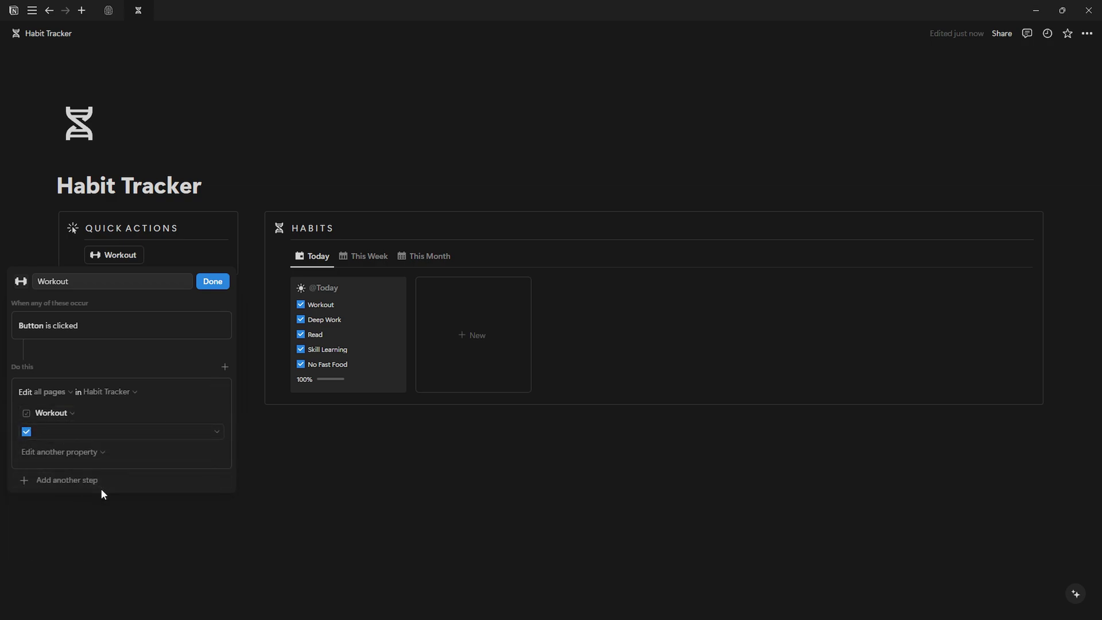
Limit the Workout button's edits to pages whose Date is today.
{"action": "left_click", "coordinate": [65, 395]}
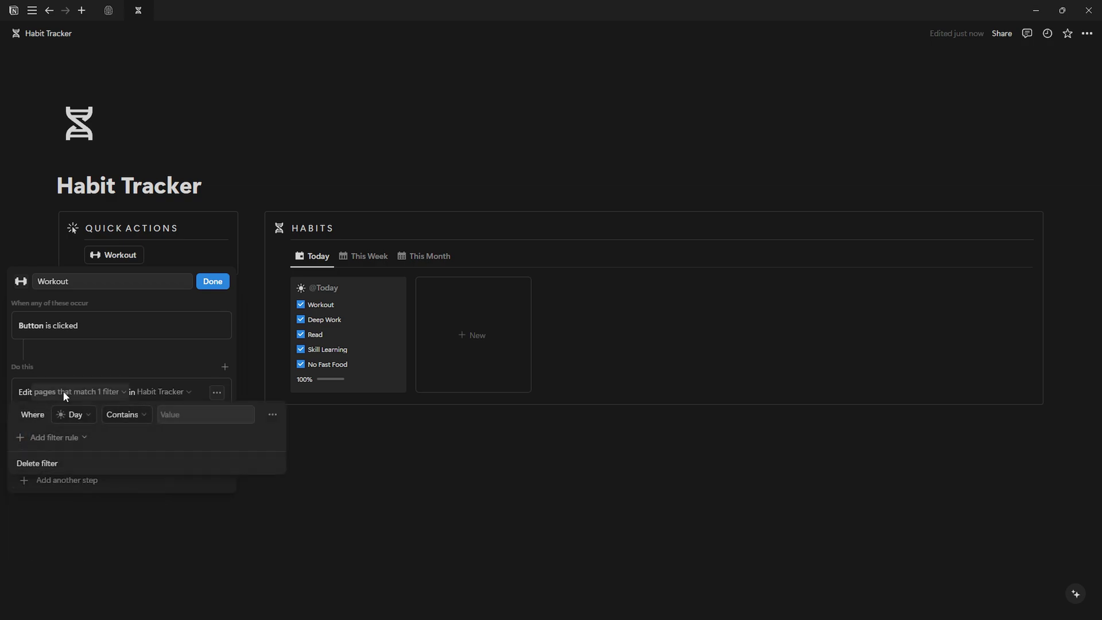
{"action": "left_click", "coordinate": [89, 417]}
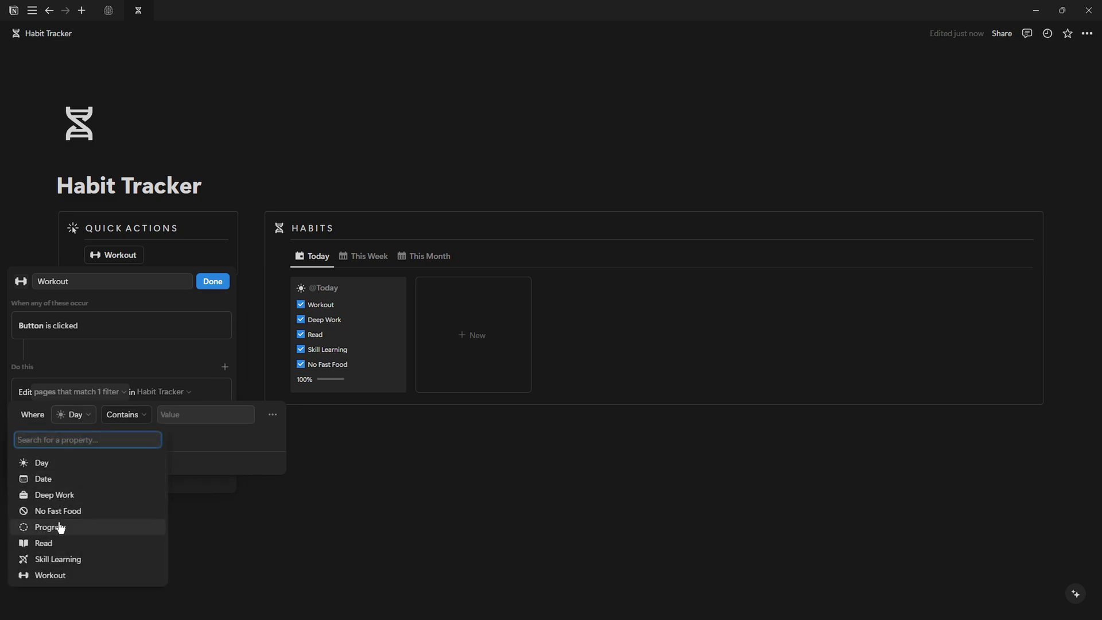
{"action": "left_click", "coordinate": [43, 478]}
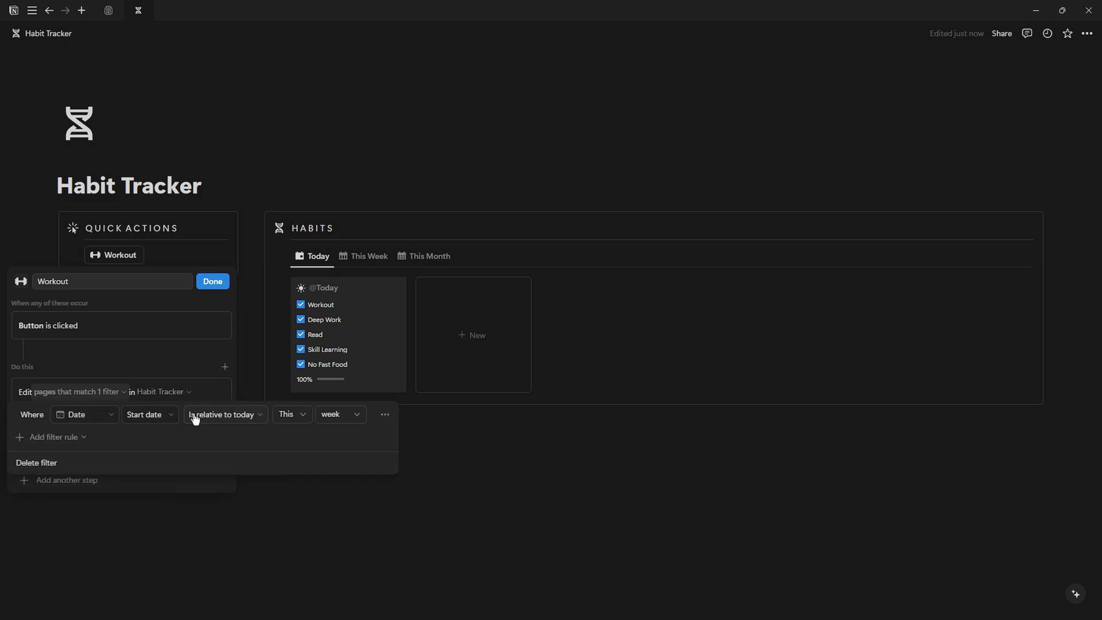
{"action": "left_click", "coordinate": [332, 416]}
{"action": "left_click", "coordinate": [381, 436]}
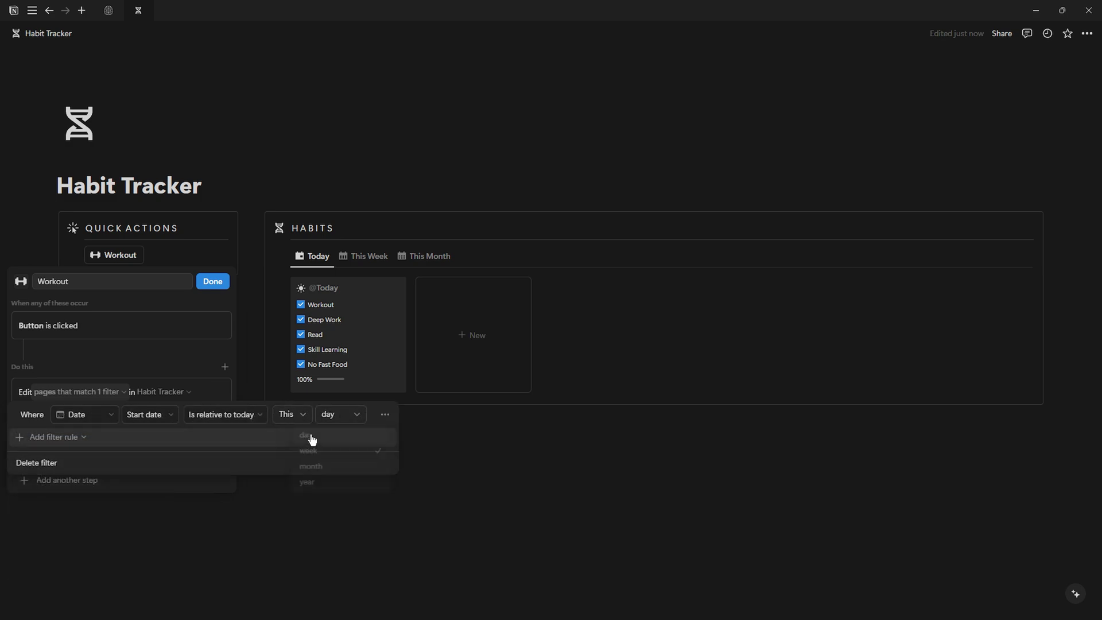
{"action": "left_click", "coordinate": [216, 285]}
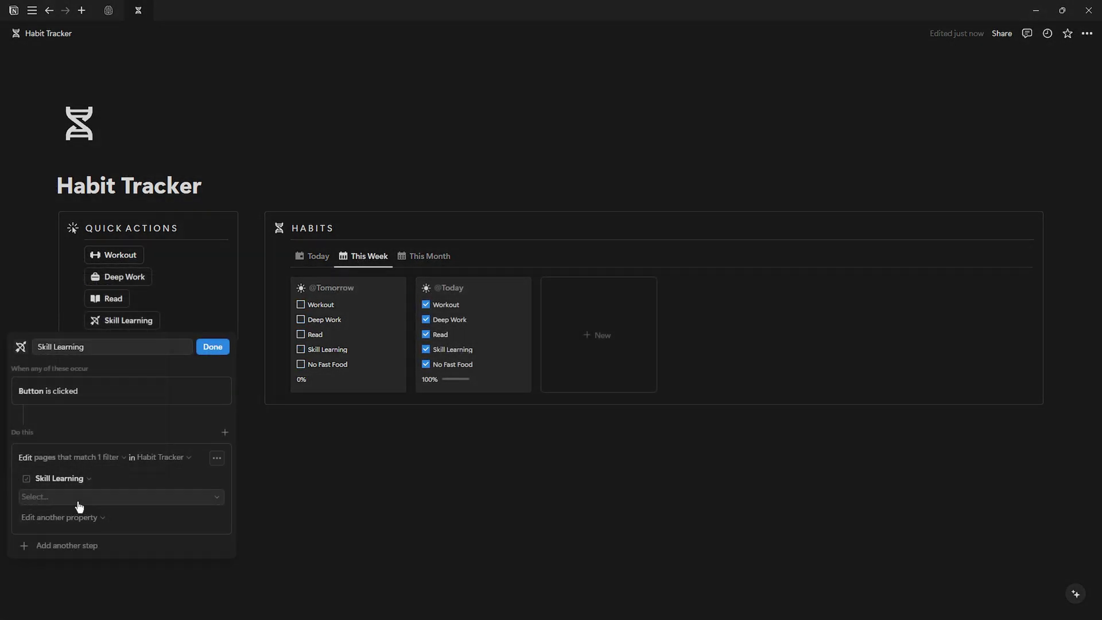
Make the Skill Learning button tick the Skill Learning property.
{"action": "left_click", "coordinate": [74, 497]}
{"action": "left_click", "coordinate": [109, 553]}
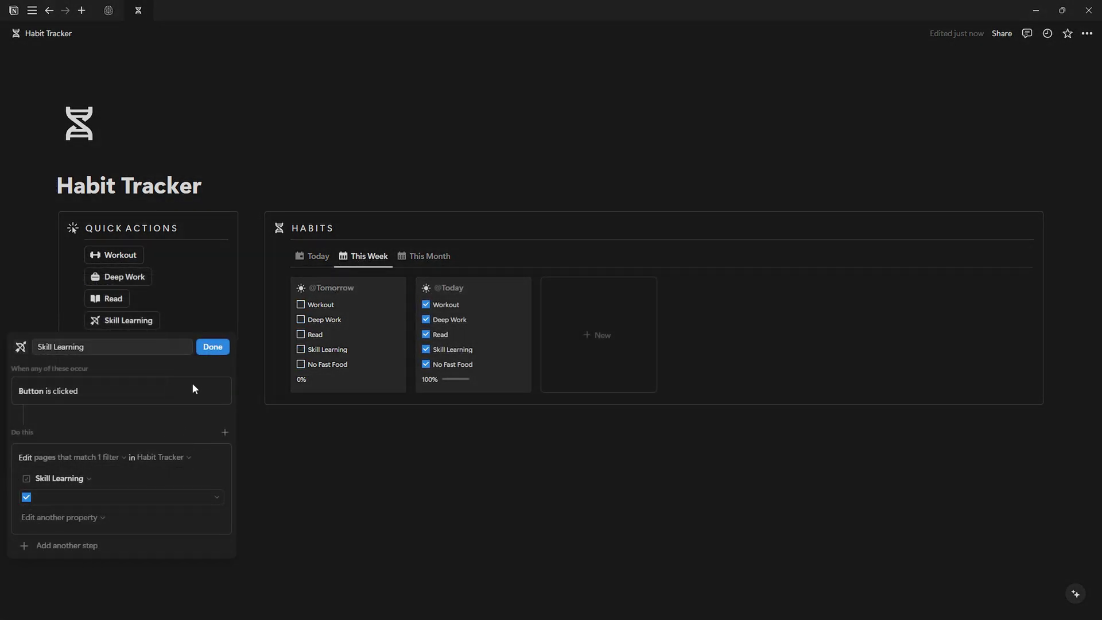
{"action": "left_click", "coordinate": [213, 348]}
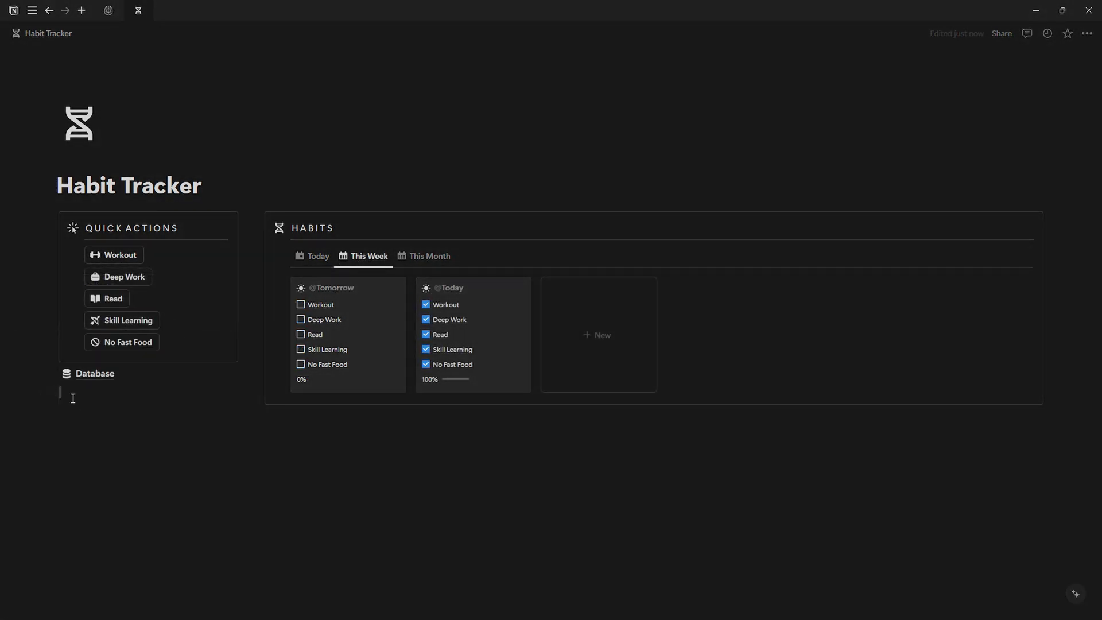
Insert a Navigation callout with an arrow icon and a divider inside it.
{"action": "type", "text": "/c"}
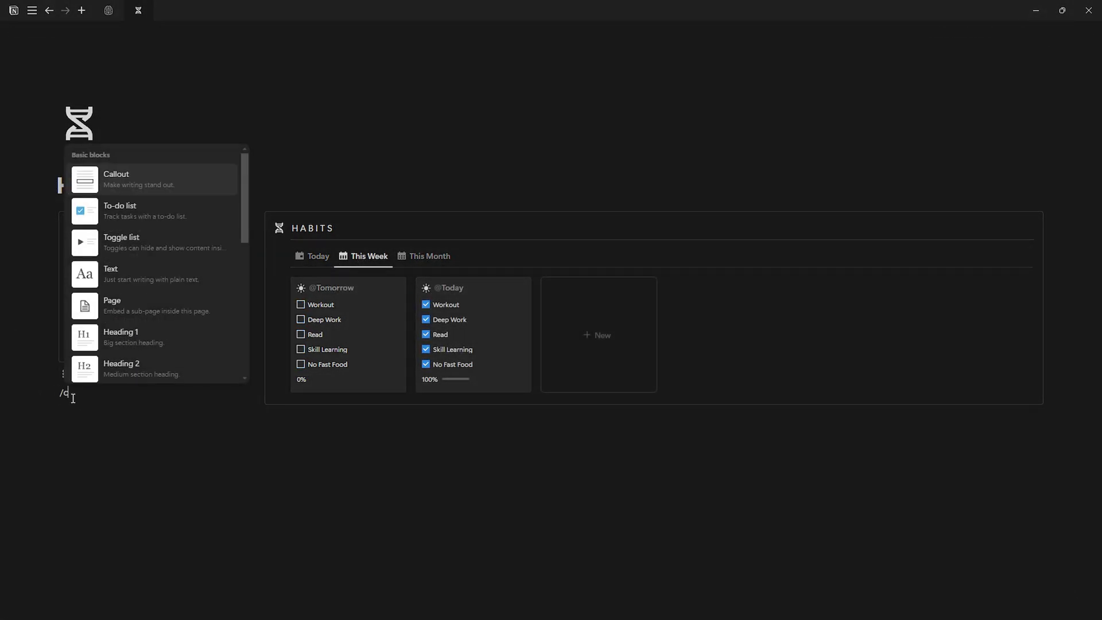
{"action": "key", "text": "Return"}
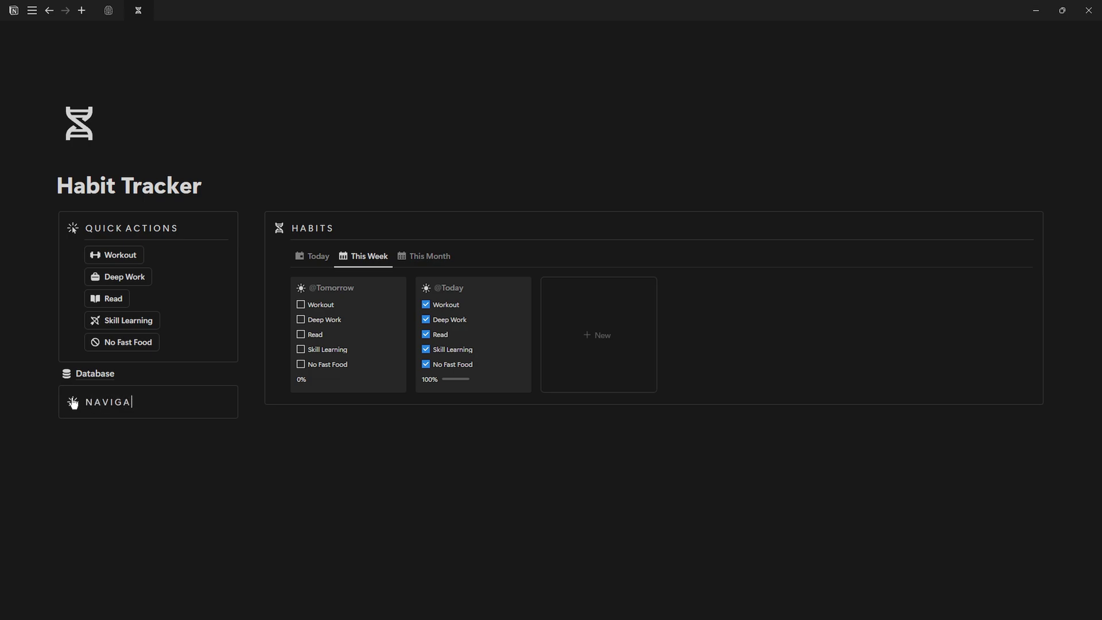
{"action": "left_click", "coordinate": [73, 403]}
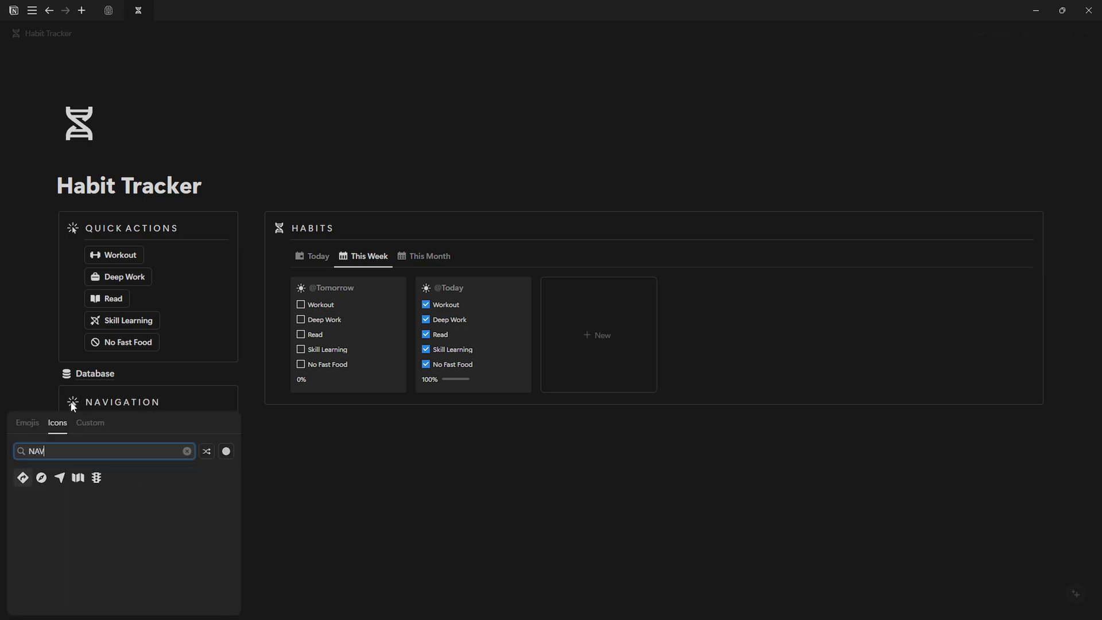
{"action": "left_click", "coordinate": [60, 475]}
{"action": "type", "text": "---"}
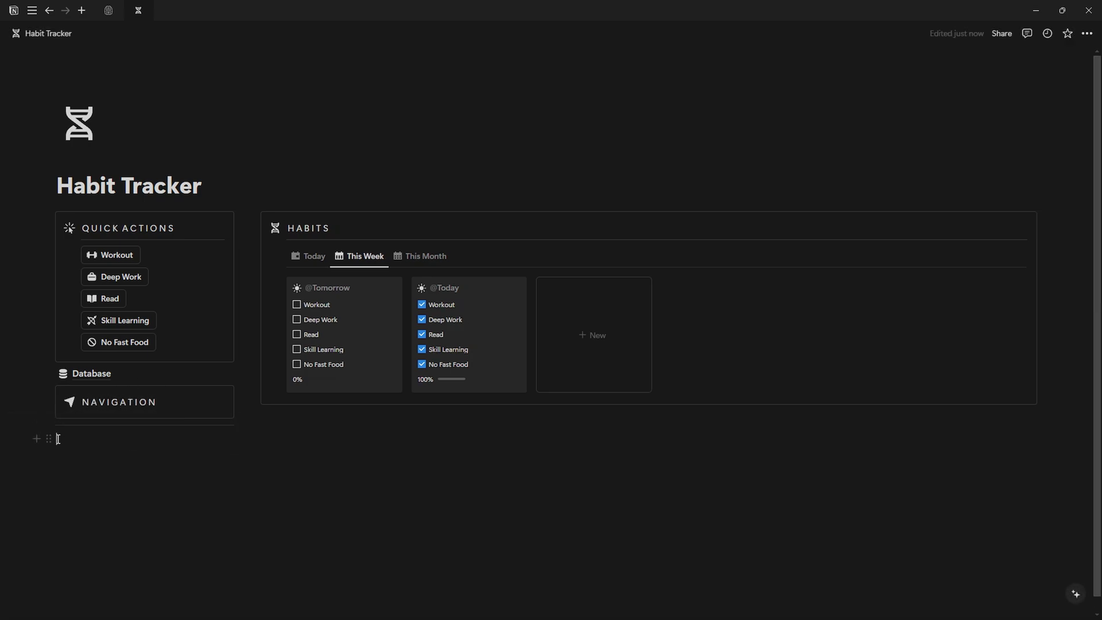
{"action": "left_click_drag", "start_coordinate": [71, 415], "coordinate": [62, 415]}
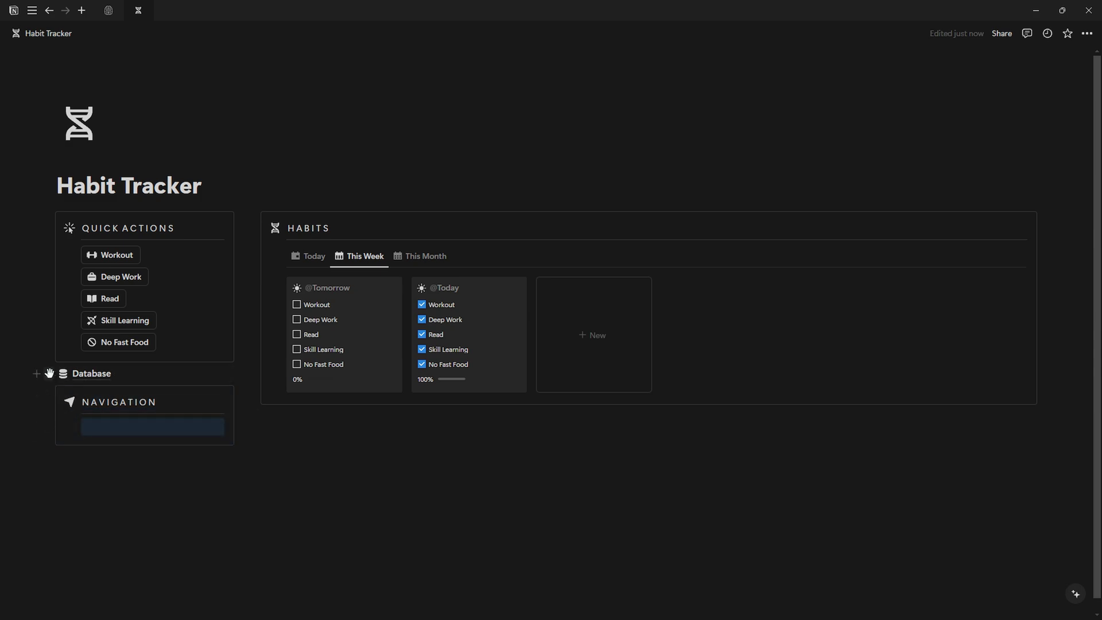
Create a Phone Habits subpage with a phone icon inside the Navigation callout.
{"action": "type", "text": "/page"}
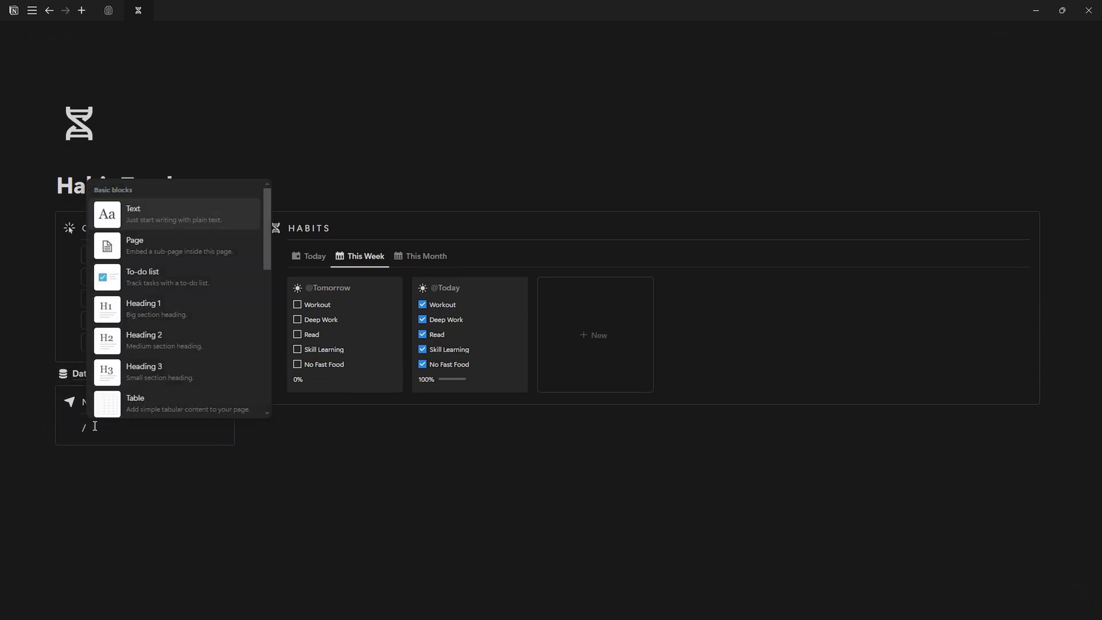
{"action": "key", "text": "Return"}
{"action": "type", "text": "Phone H"}
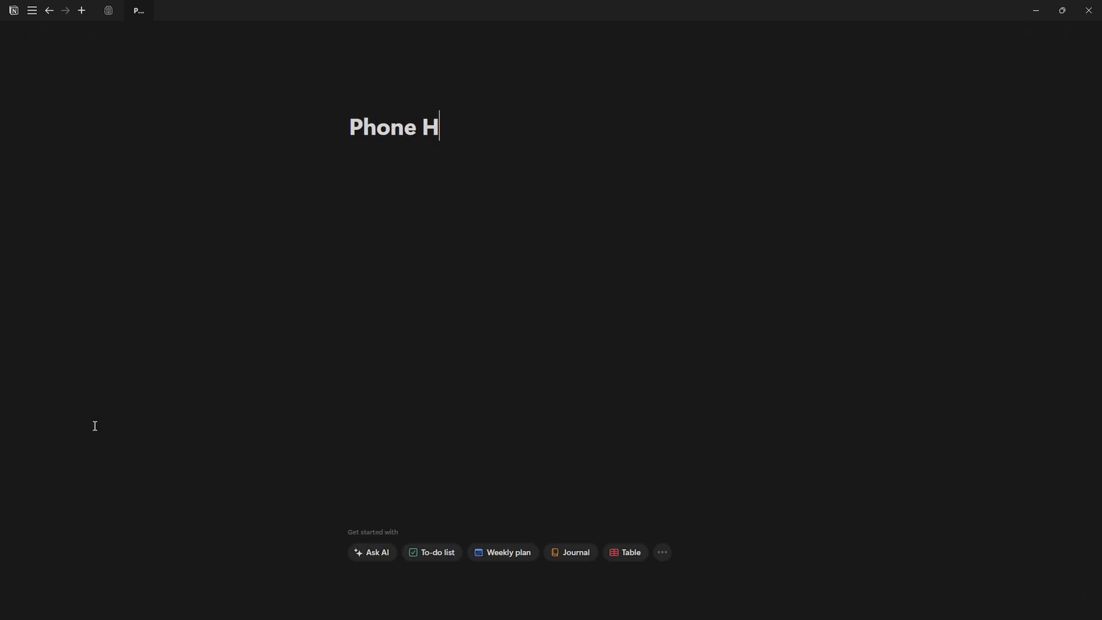
{"action": "type", "text": "abits"}
{"action": "left_click", "coordinate": [381, 100]}
{"action": "left_click", "coordinate": [373, 121]}
{"action": "left_click", "coordinate": [306, 160]}
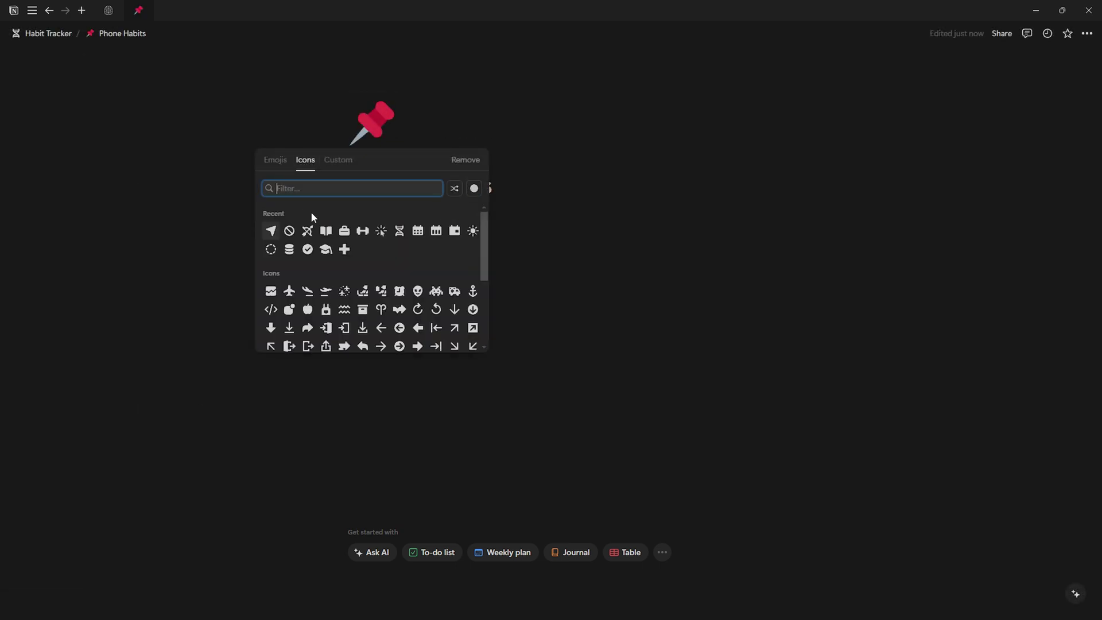
{"action": "type", "text": "phone"}
{"action": "left_click", "coordinate": [342, 215]}
{"action": "left_click", "coordinate": [48, 34]}
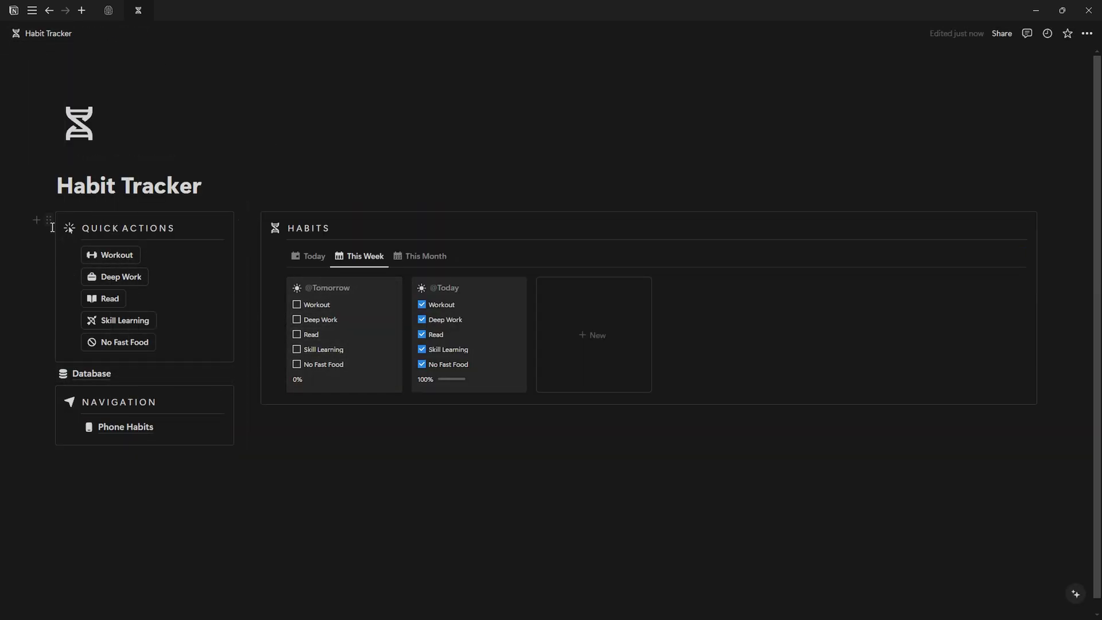
Paste the Quick Actions block into Phone Habits as a synced block.
{"action": "left_click", "coordinate": [49, 222]}
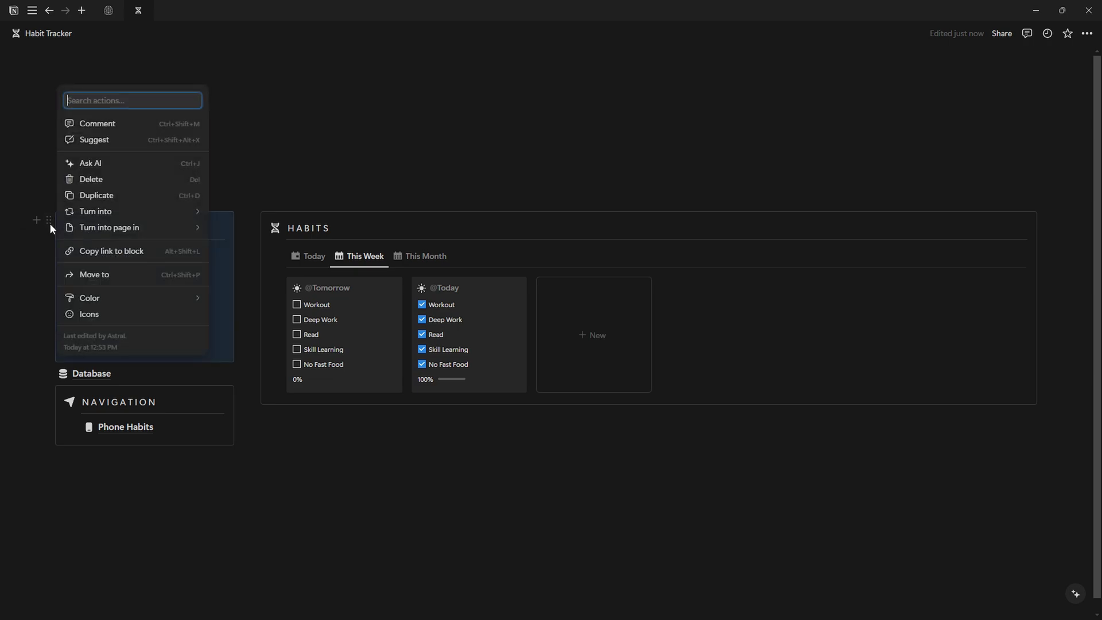
{"action": "left_click", "coordinate": [116, 251]}
{"action": "left_click", "coordinate": [121, 427]}
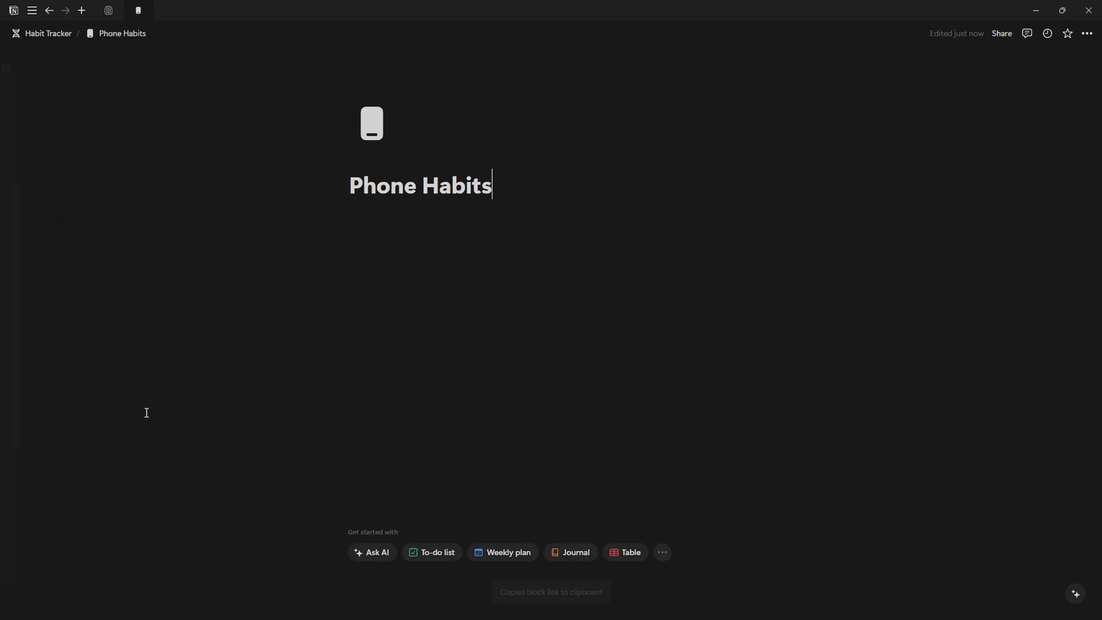
{"action": "left_click", "coordinate": [382, 240]}
{"action": "key", "text": "ctrl+v"}
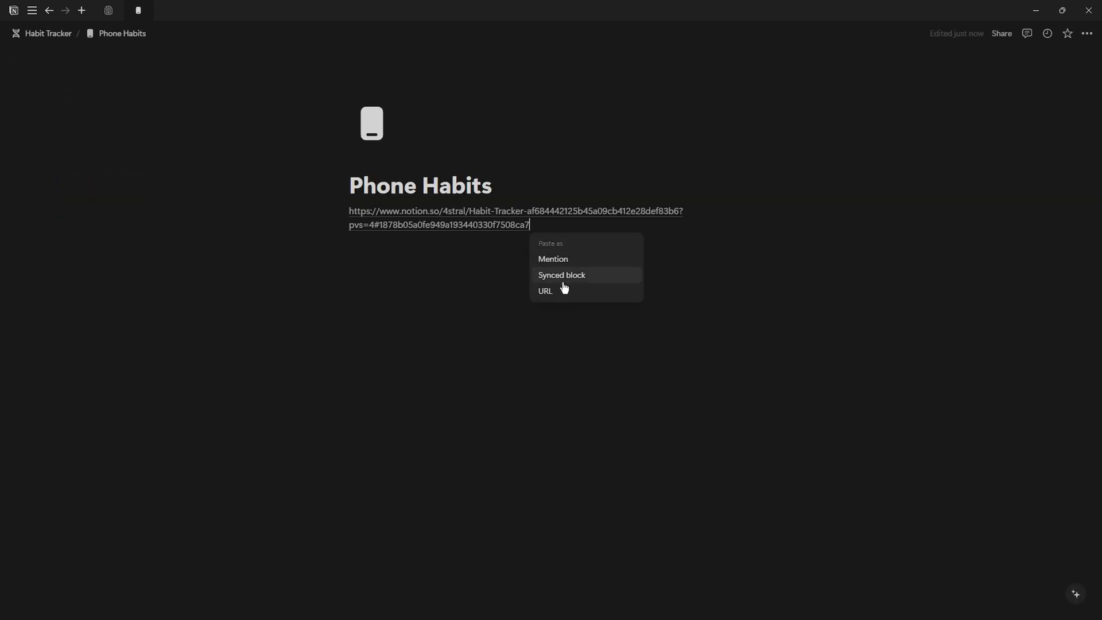
{"action": "left_click", "coordinate": [563, 274]}
Paste the Habits block into Phone Habits as a synced block.
{"action": "left_click", "coordinate": [49, 33]}
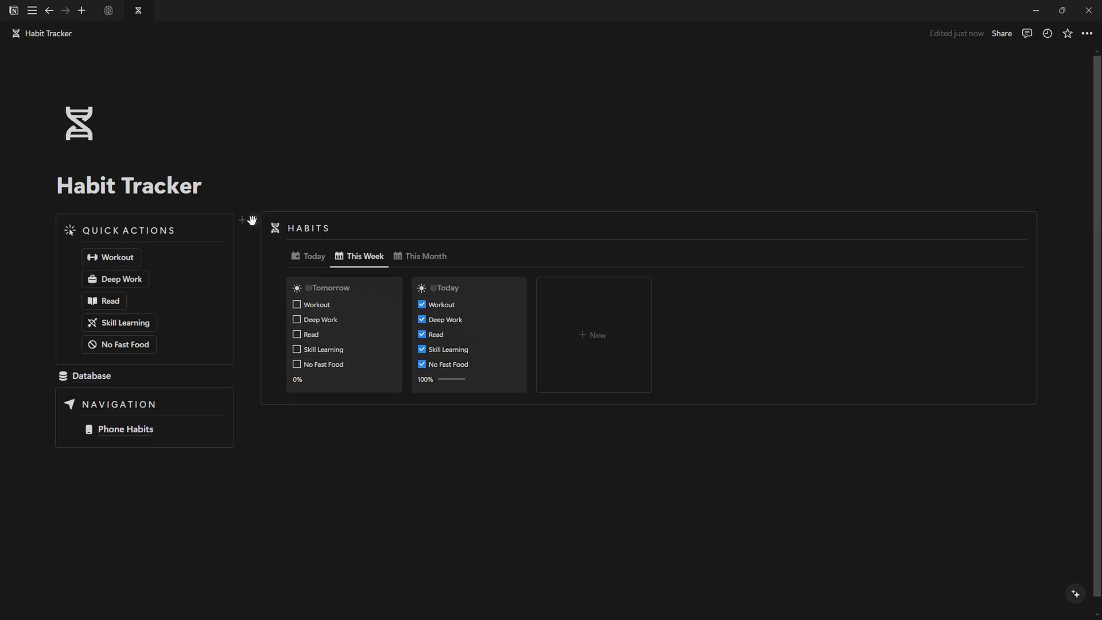
{"action": "left_click", "coordinate": [253, 221]}
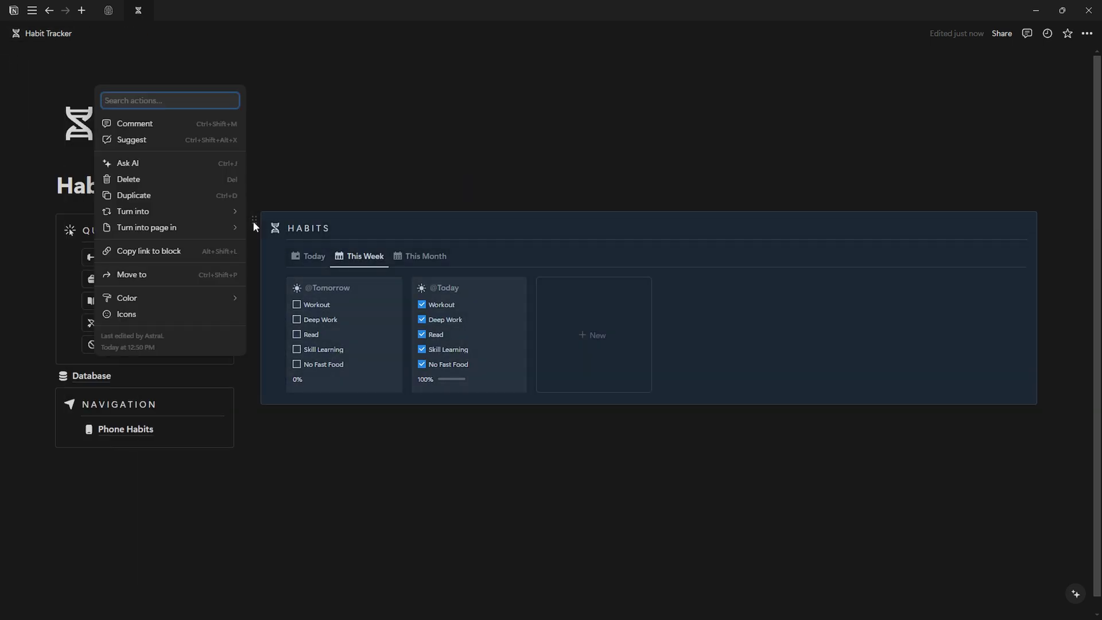
{"action": "left_click", "coordinate": [157, 252]}
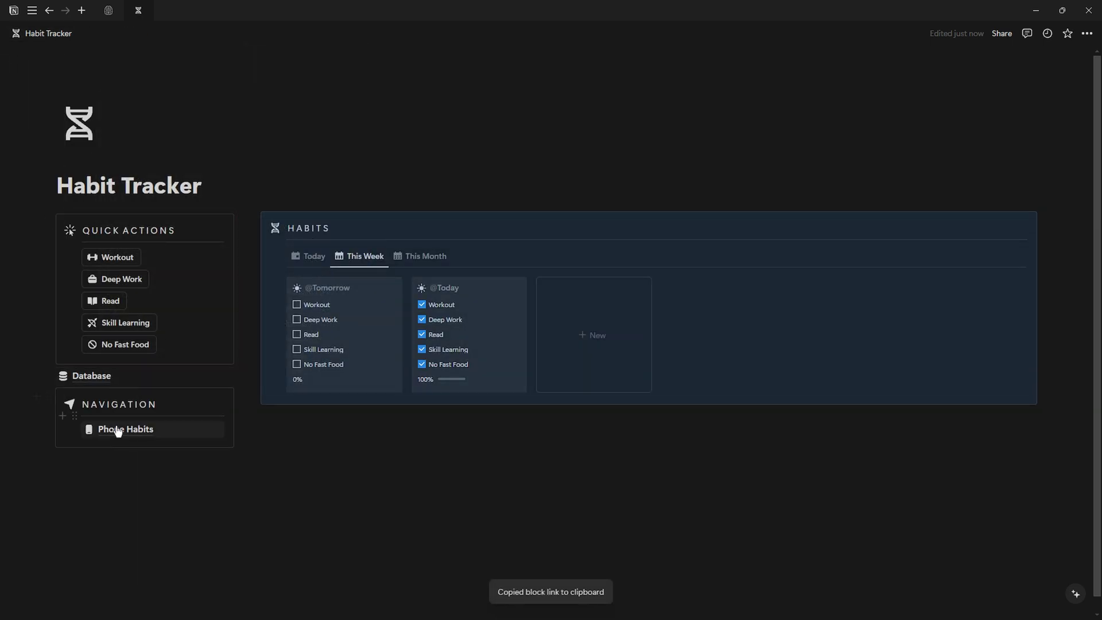
{"action": "left_click", "coordinate": [118, 429]}
{"action": "key", "text": "ctrl+v"}
{"action": "left_click", "coordinate": [559, 428]}
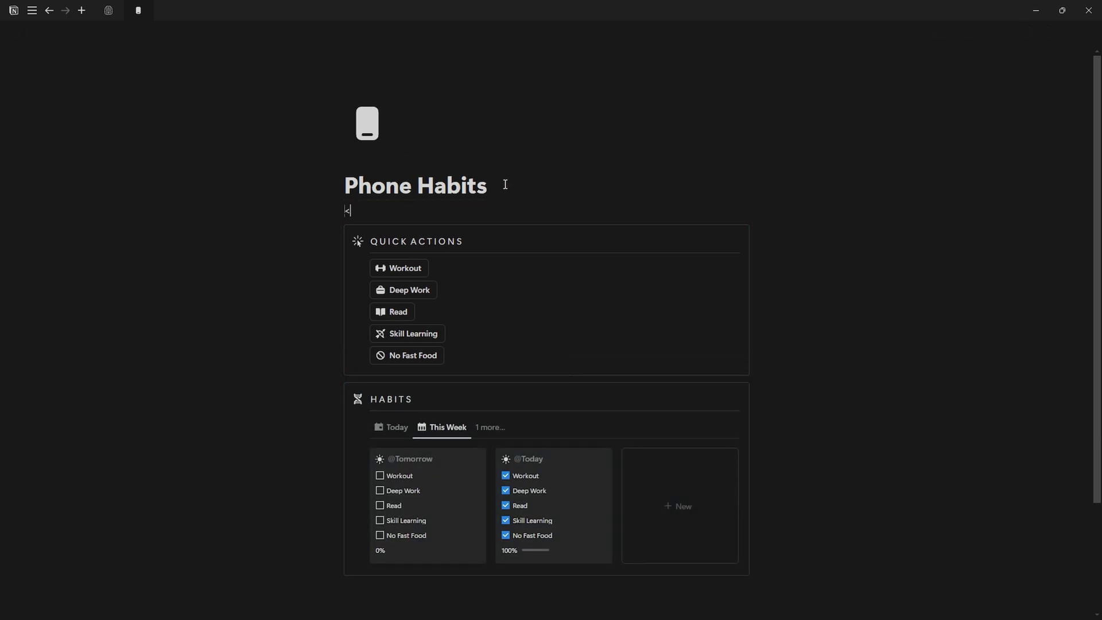
Add a QUICK ACTIONS heading and show the Habits database's Today view.
{"action": "type", "text": "### "}
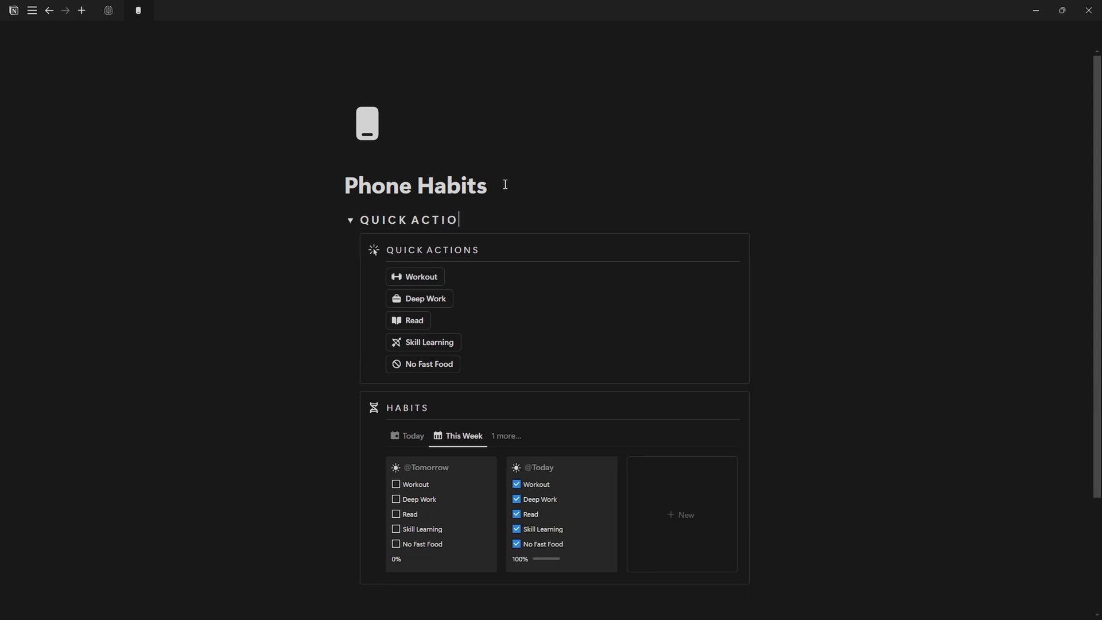
{"action": "type", "text": "QUICK ACTIONS"}
{"action": "key", "text": "Return"}
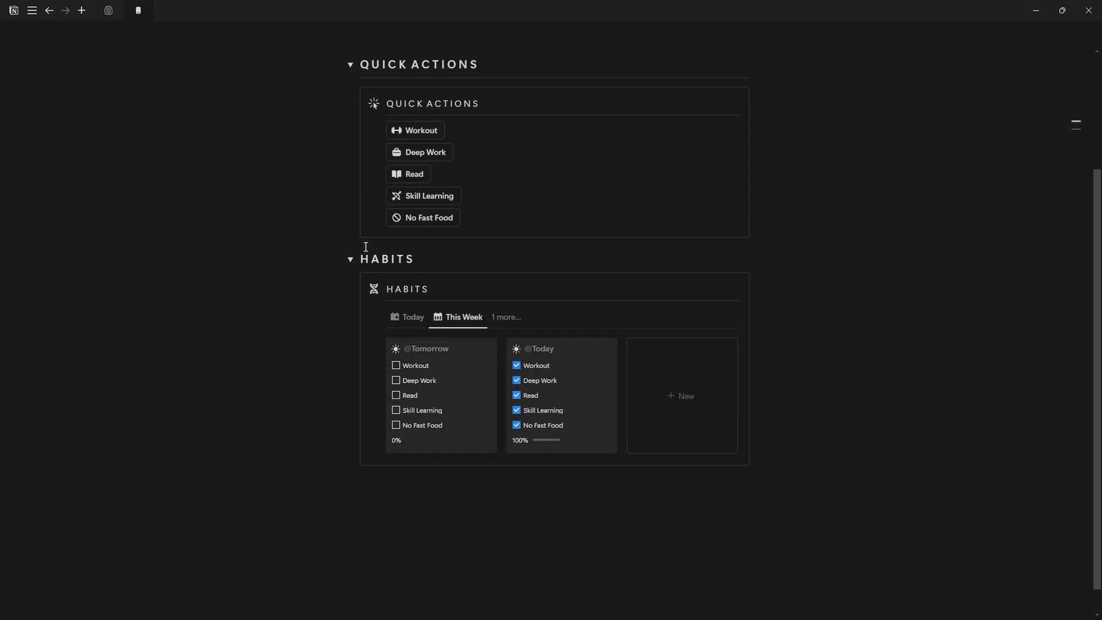
{"action": "scroll", "coordinate": [366, 247], "scroll_direction": "up", "scroll_amount": 2}
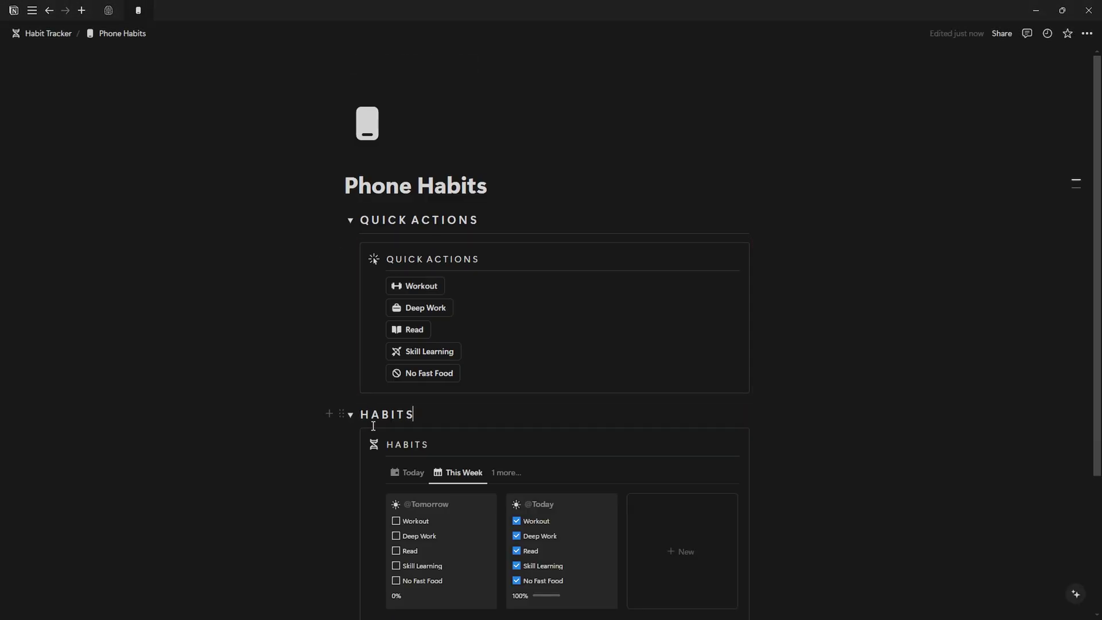
{"action": "left_click", "coordinate": [407, 418]}
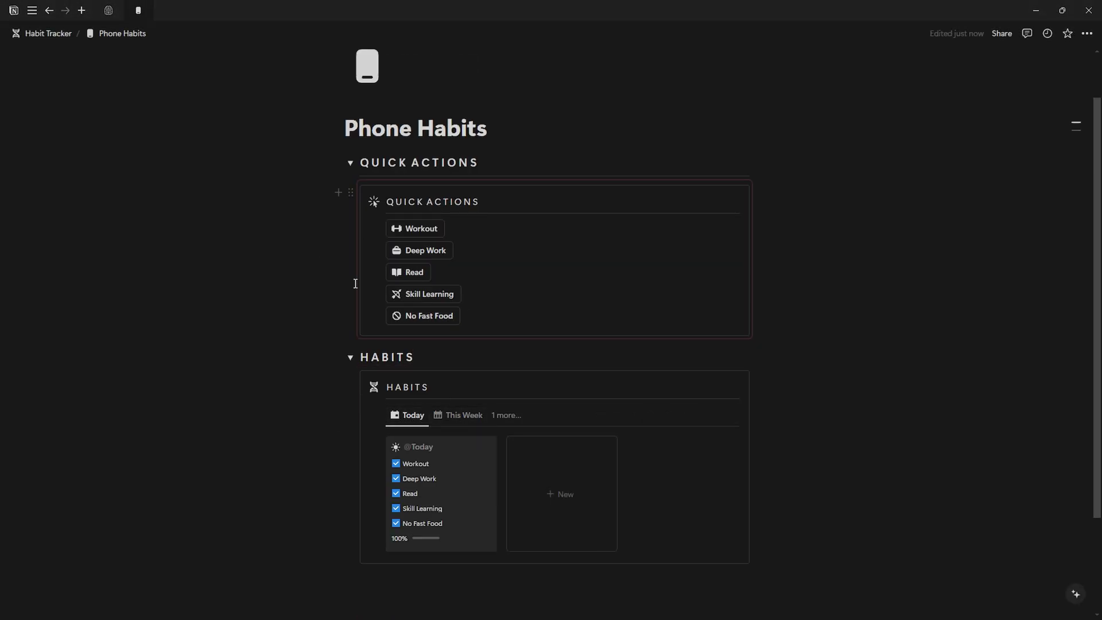
Copy the Habit Tracker page link from its page options.
{"action": "key", "text": "ctrl+Return"}
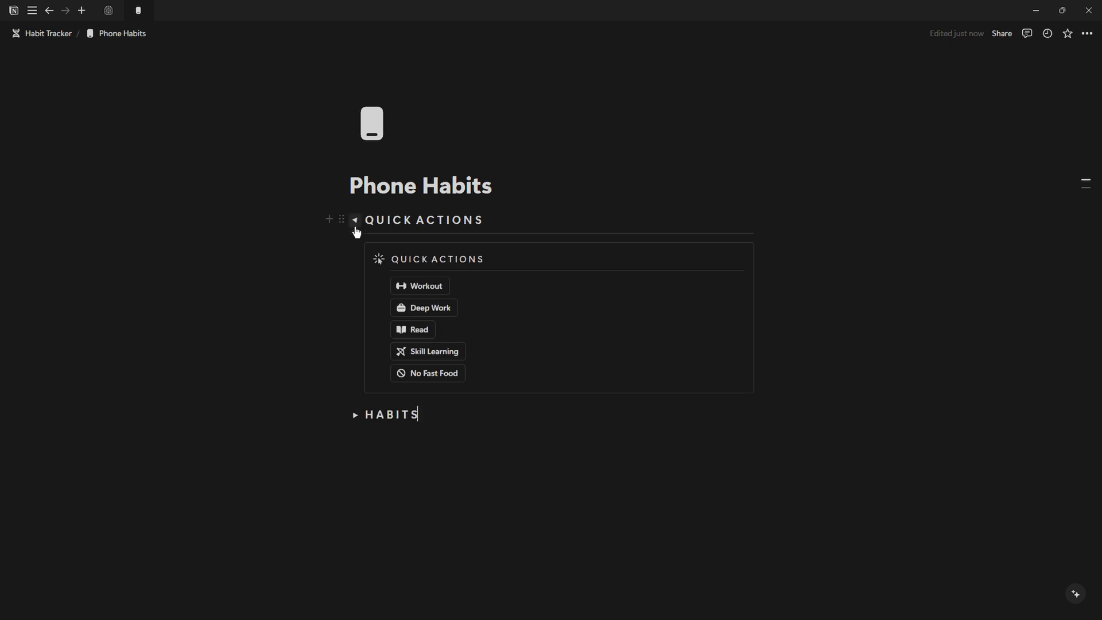
{"action": "left_click", "coordinate": [355, 414]}
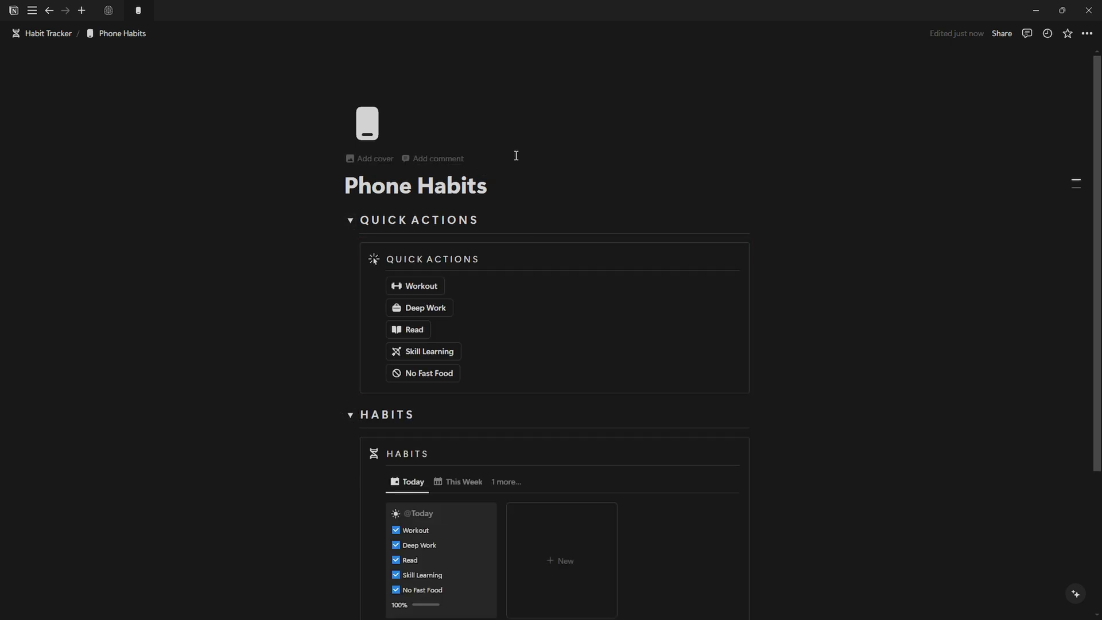
{"action": "left_click", "coordinate": [48, 34]}
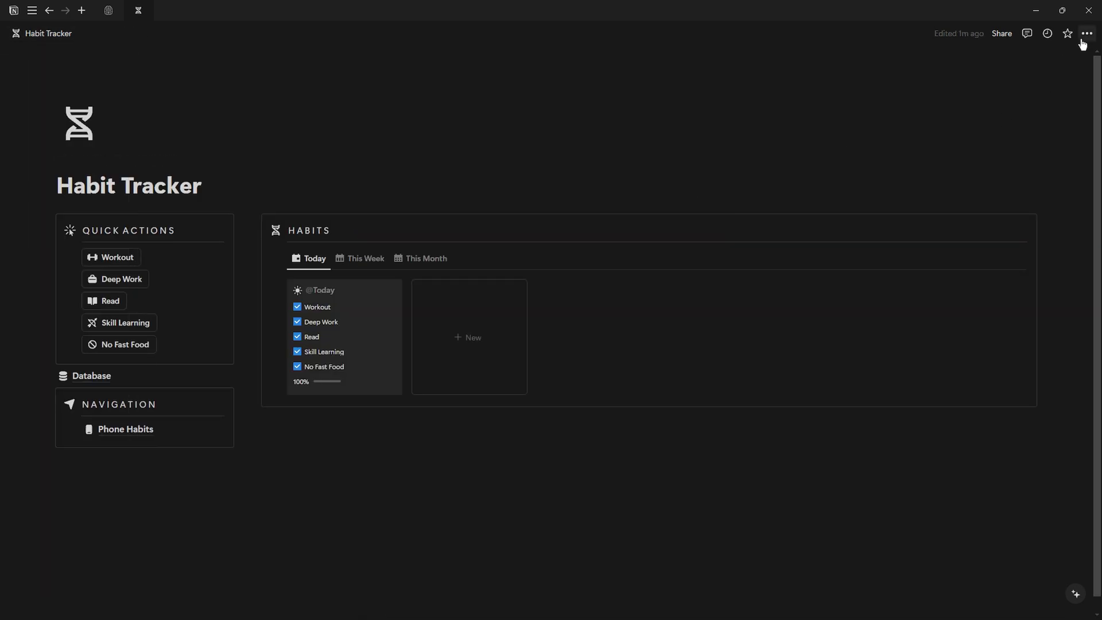
{"action": "left_click", "coordinate": [1086, 34]}
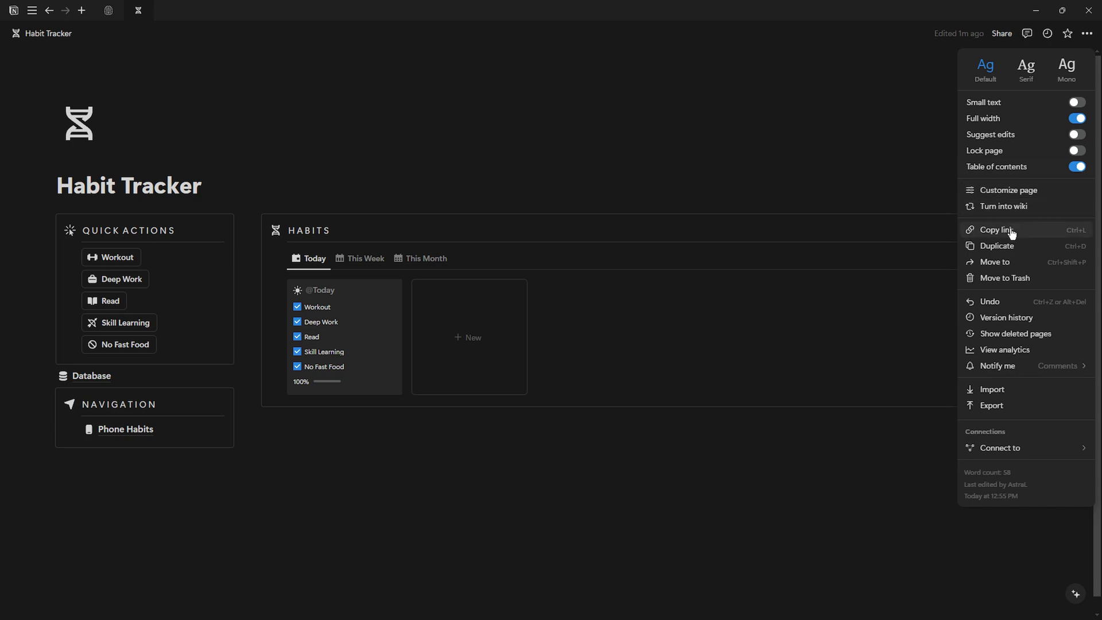
{"action": "left_click", "coordinate": [1034, 235]}
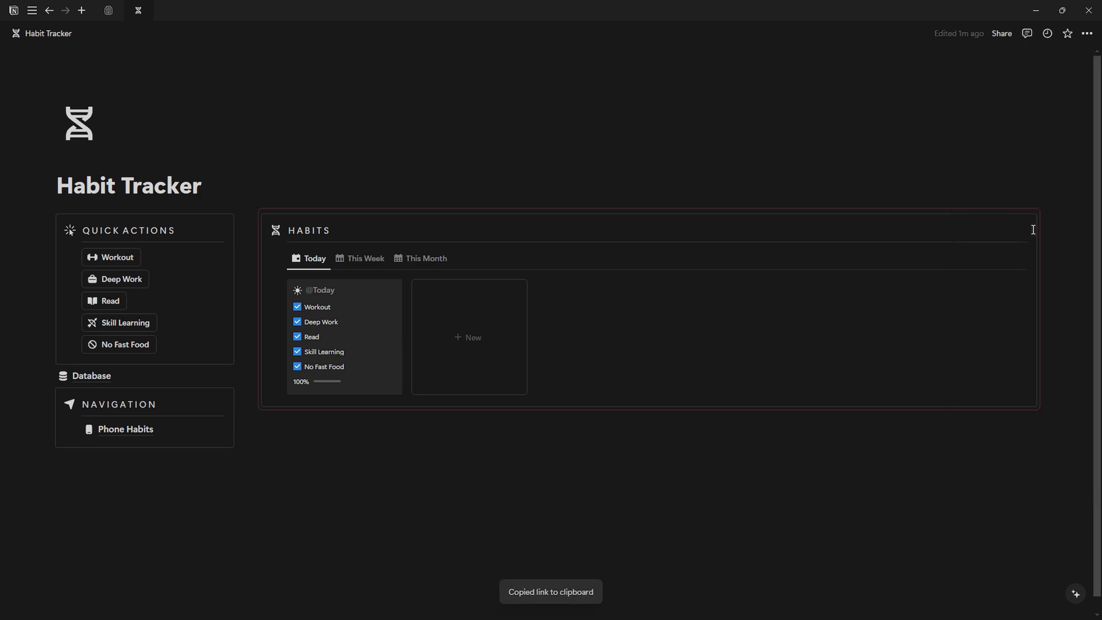
Under the Phone Habits title, add a divider and a button named Home with a house icon.
{"action": "left_click", "coordinate": [126, 429]}
{"action": "left_click", "coordinate": [348, 415]}
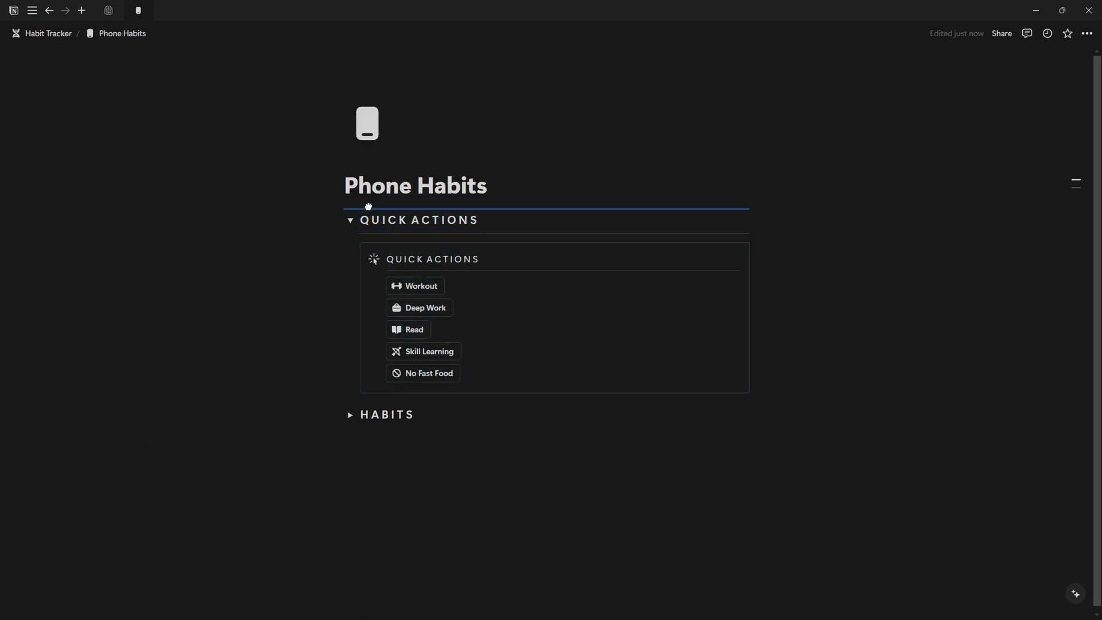
{"action": "left_click", "coordinate": [369, 207]}
{"action": "type", "text": "---"}
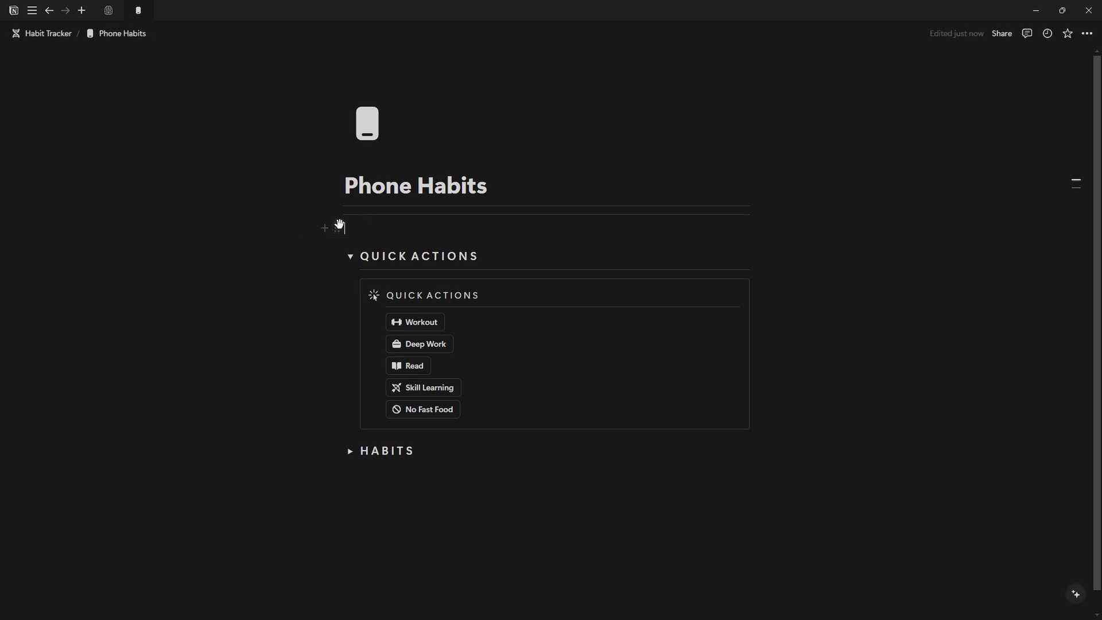
{"action": "type", "text": "/button"}
{"action": "key", "text": "Return"}
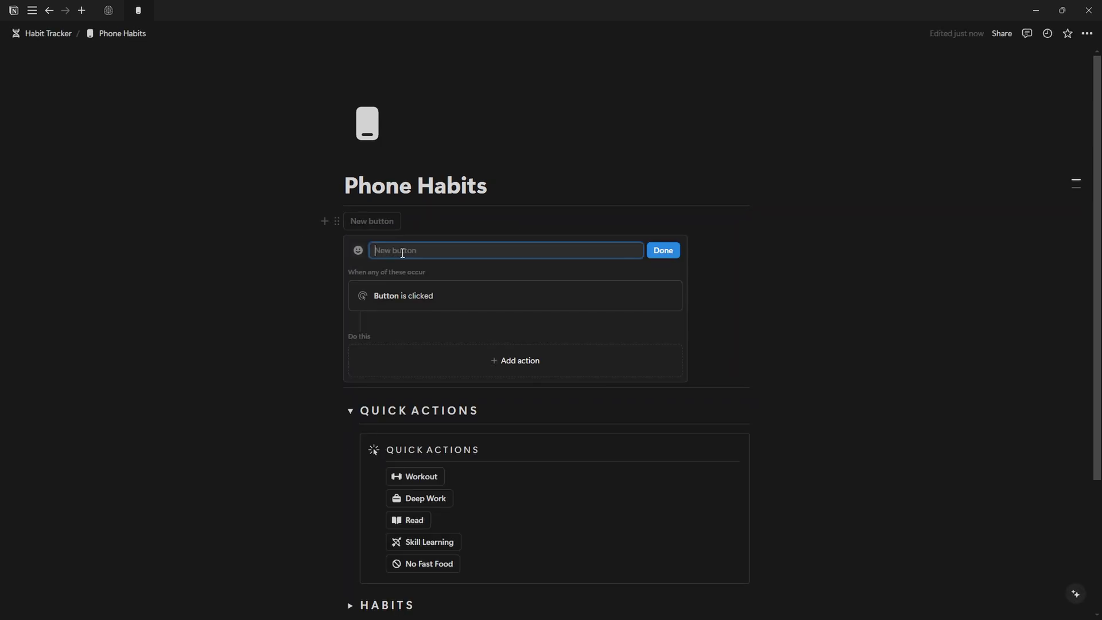
{"action": "type", "text": "Home"}
{"action": "left_click", "coordinate": [358, 250]}
{"action": "type", "text": "home"}
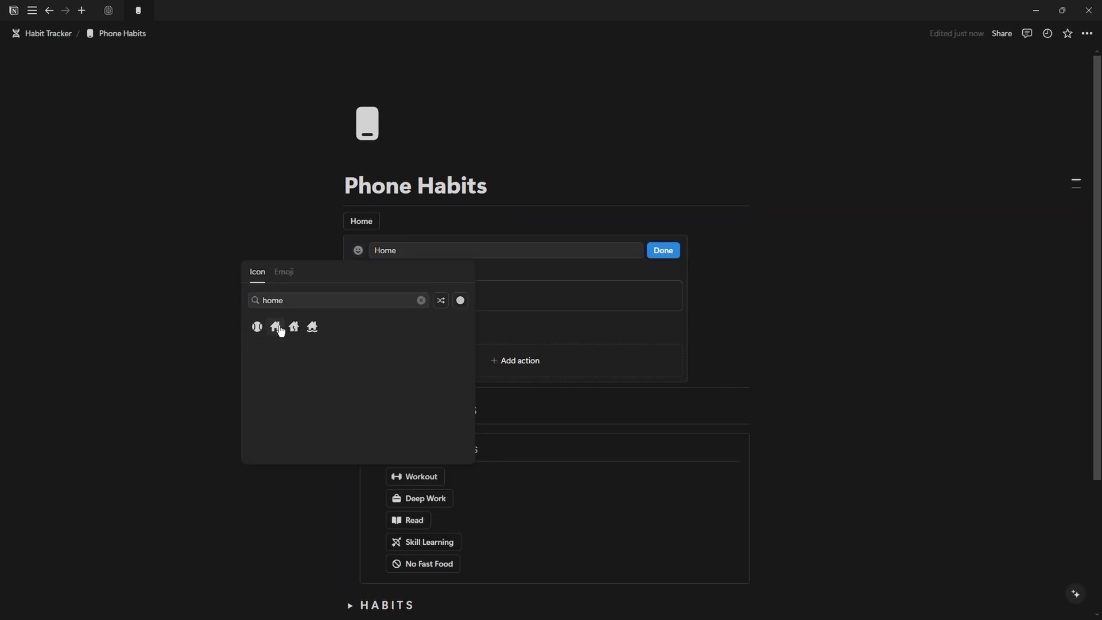
{"action": "left_click", "coordinate": [278, 326]}
Make the Home button open the Habit Tracker page as a Full page.
{"action": "left_click", "coordinate": [438, 356]}
{"action": "left_click", "coordinate": [394, 479]}
{"action": "left_click", "coordinate": [427, 367]}
{"action": "key", "text": "ctrl+v"}
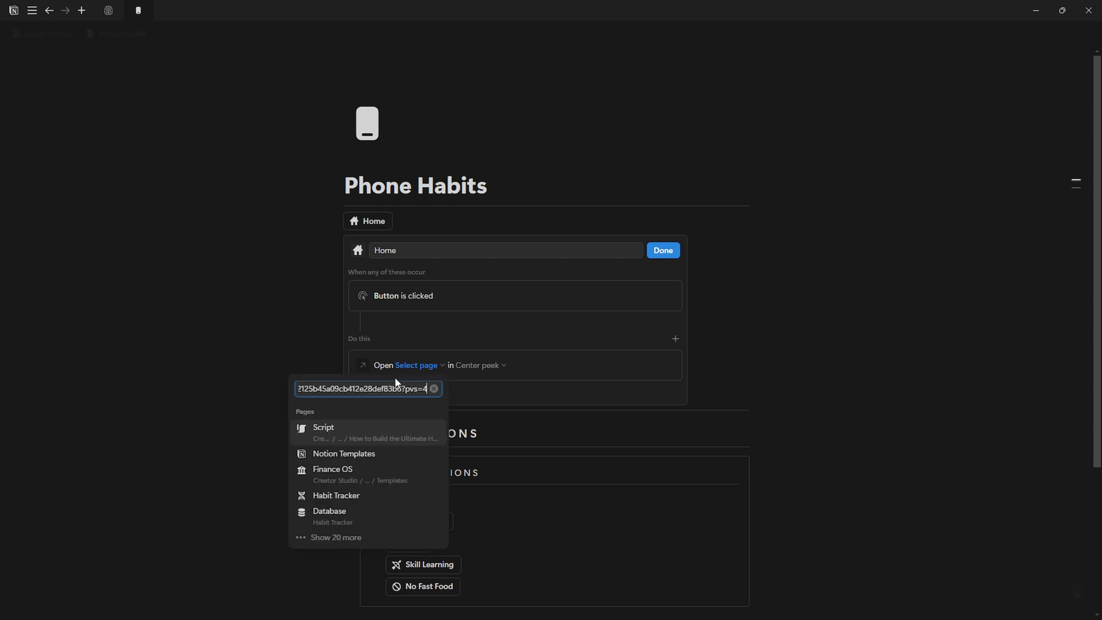
{"action": "left_click", "coordinate": [332, 426]}
{"action": "left_click", "coordinate": [479, 365]}
{"action": "left_click", "coordinate": [368, 468]}
{"action": "left_click", "coordinate": [663, 250]}
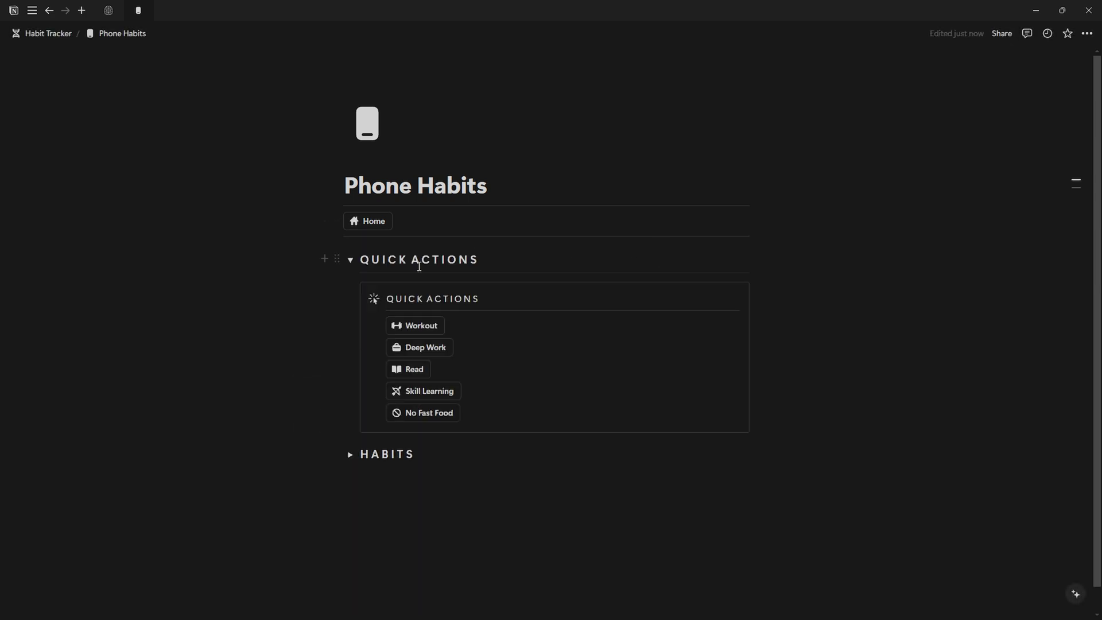
Use the Home button to reach Habit Tracker and create a Habits sub-page in Navigation.
{"action": "left_click", "coordinate": [369, 221]}
{"action": "left_click", "coordinate": [104, 430]}
{"action": "type", "text": "/page"}
{"action": "key", "text": "Return"}
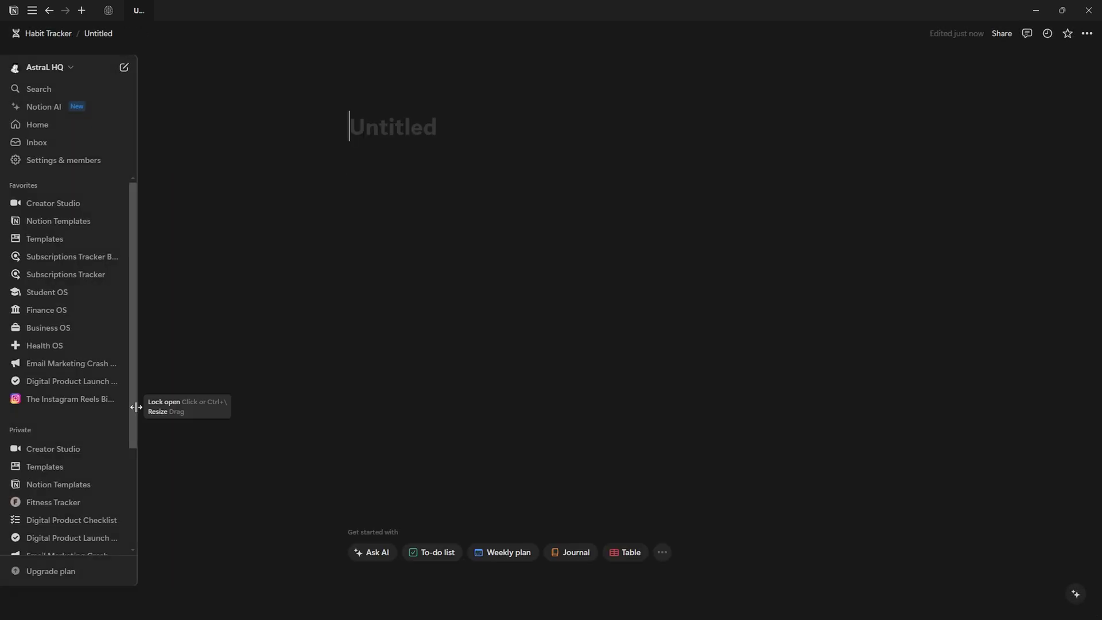
{"action": "type", "text": "Habits"}
Give the Habits page the Habit Tracker icon and make it full width.
{"action": "left_click", "coordinate": [367, 105]}
{"action": "left_click", "coordinate": [305, 159]}
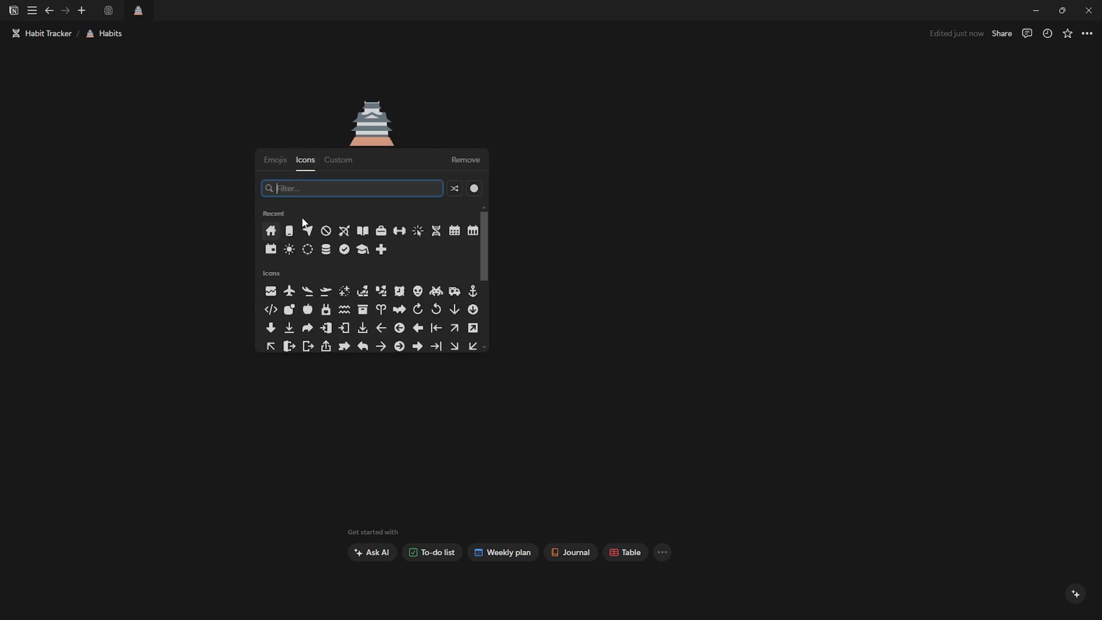
{"action": "left_click", "coordinate": [418, 231]}
{"action": "left_click", "coordinate": [1087, 35]}
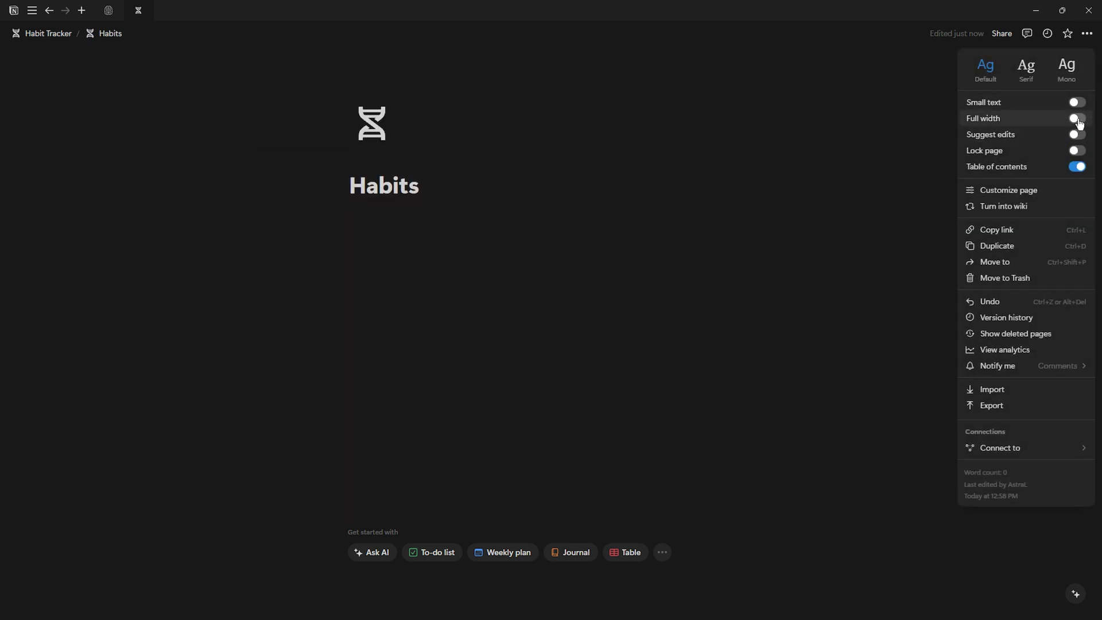
{"action": "left_click", "coordinate": [1077, 119]}
{"action": "left_click", "coordinate": [110, 236]}
{"action": "type", "text": "/"}
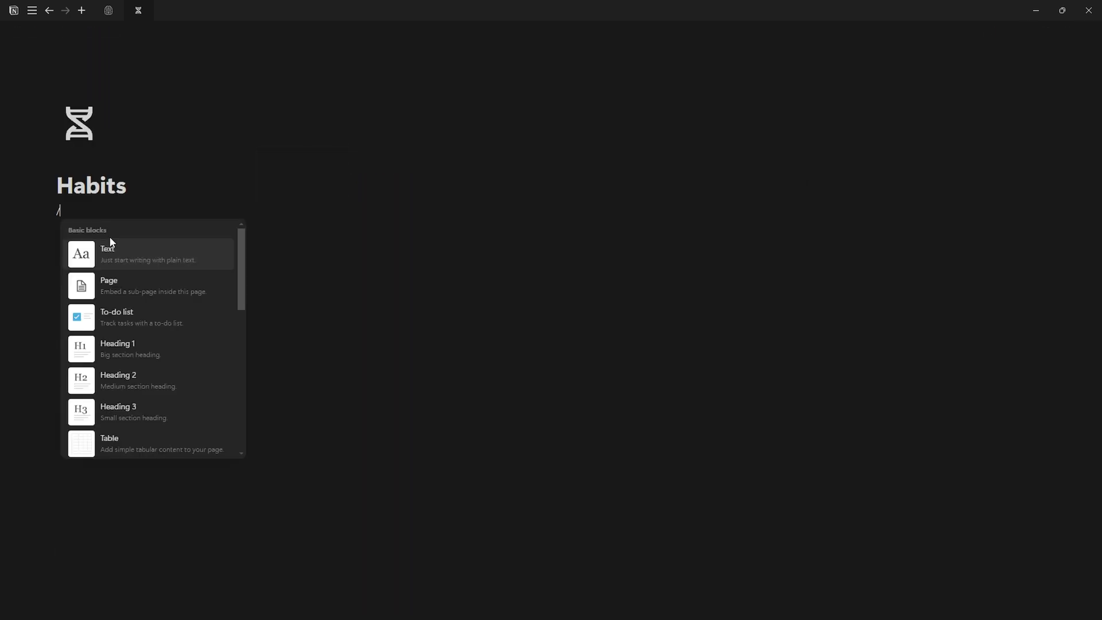
{"action": "key", "text": "BackSpace"}
Narrow the Navigation column on the Habits page and copy the dashboard's Habits database block.
{"action": "left_click", "coordinate": [49, 34]}
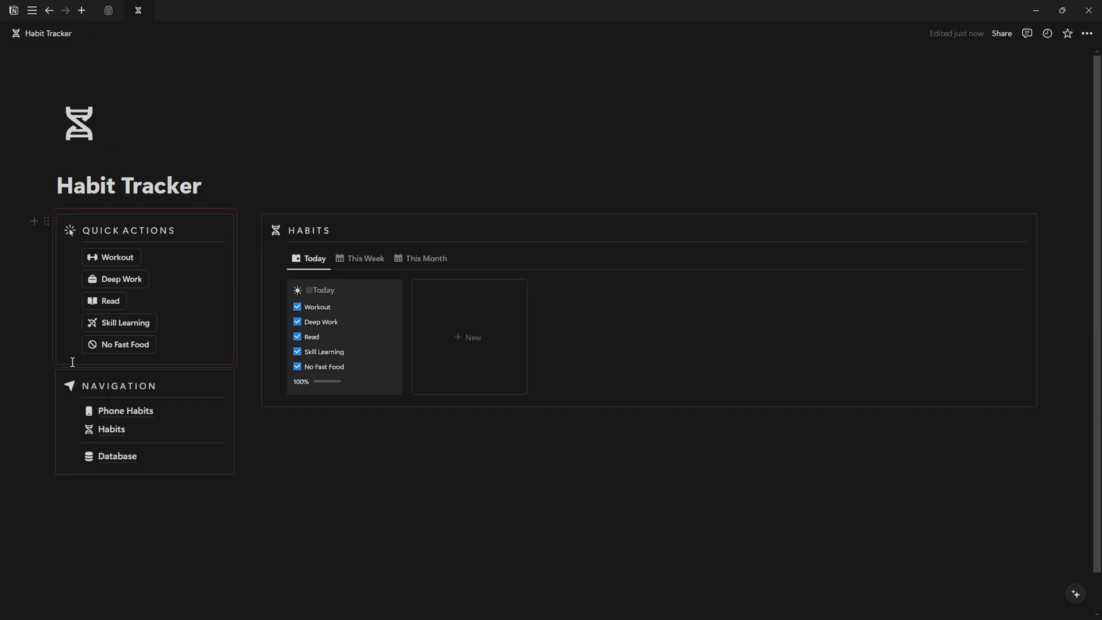
{"action": "left_click", "coordinate": [104, 430]}
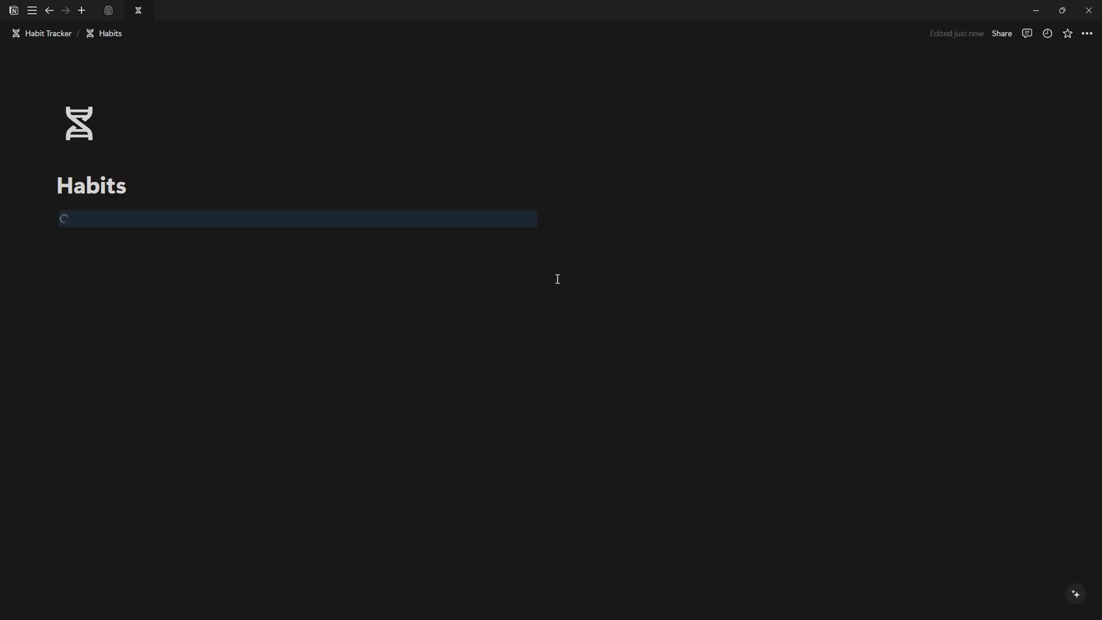
{"action": "left_click", "coordinate": [70, 38]}
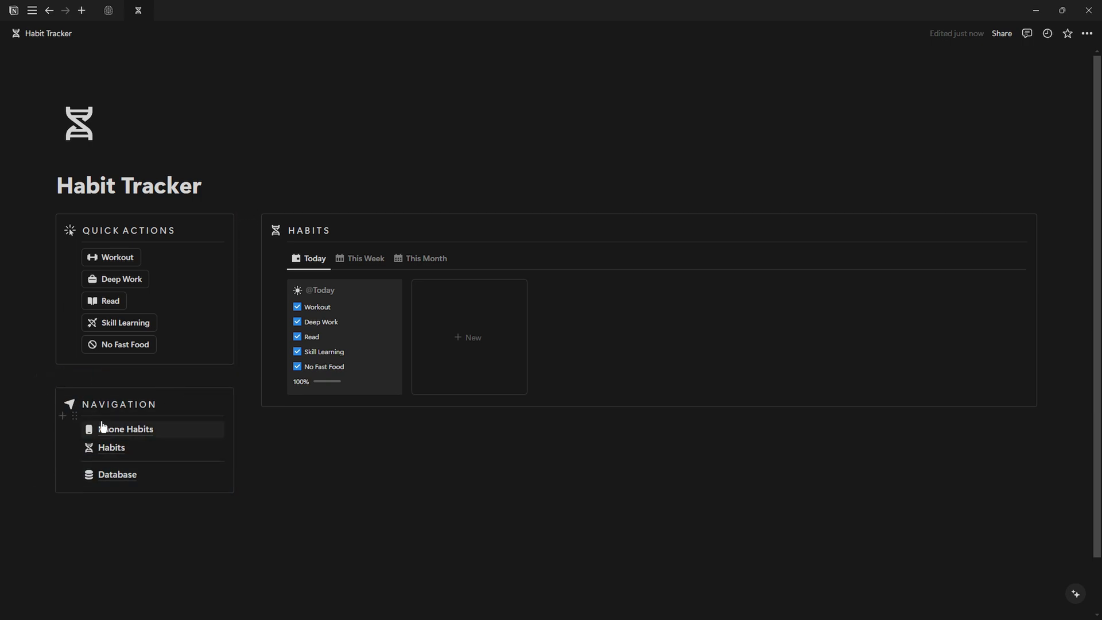
{"action": "left_click", "coordinate": [109, 445]}
{"action": "left_click_drag", "start_coordinate": [278, 251], "coordinate": [246, 249]}
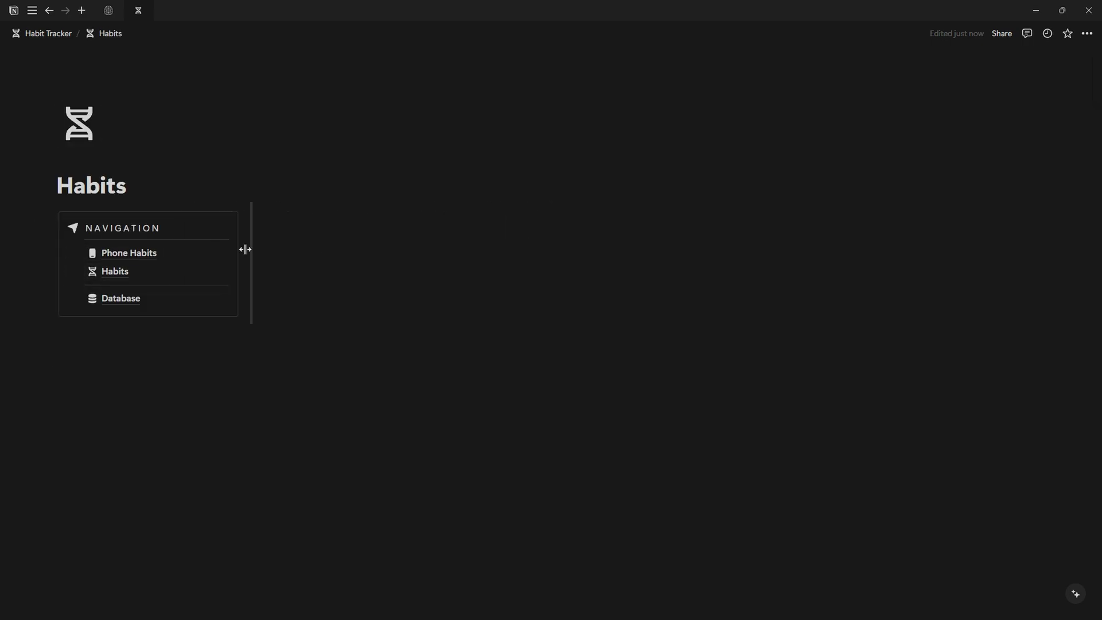
{"action": "left_click", "coordinate": [57, 38]}
{"action": "left_click", "coordinate": [250, 222]}
{"action": "left_click", "coordinate": [115, 446]}
Paste the Habits database beside Navigation and duplicate This Month as 'This Year' with a calendar icon.
{"action": "key", "text": "ctrl+v"}
{"action": "left_click", "coordinate": [423, 259]}
{"action": "left_click", "coordinate": [423, 258]}
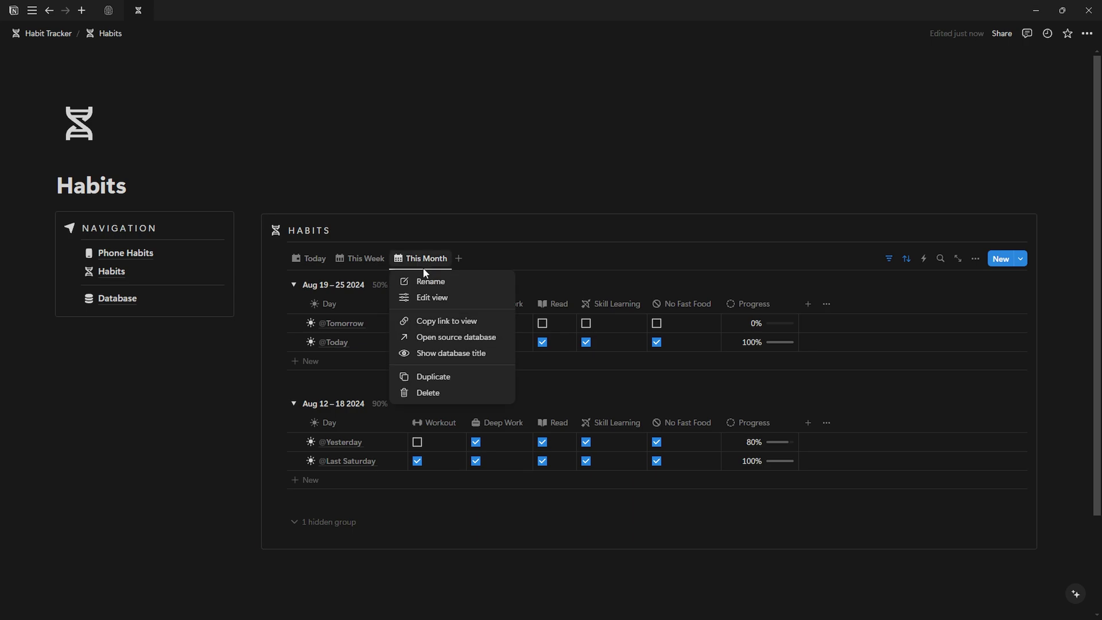
{"action": "left_click", "coordinate": [434, 376]}
{"action": "type", "text": "This Year"}
{"action": "left_click", "coordinate": [944, 304]}
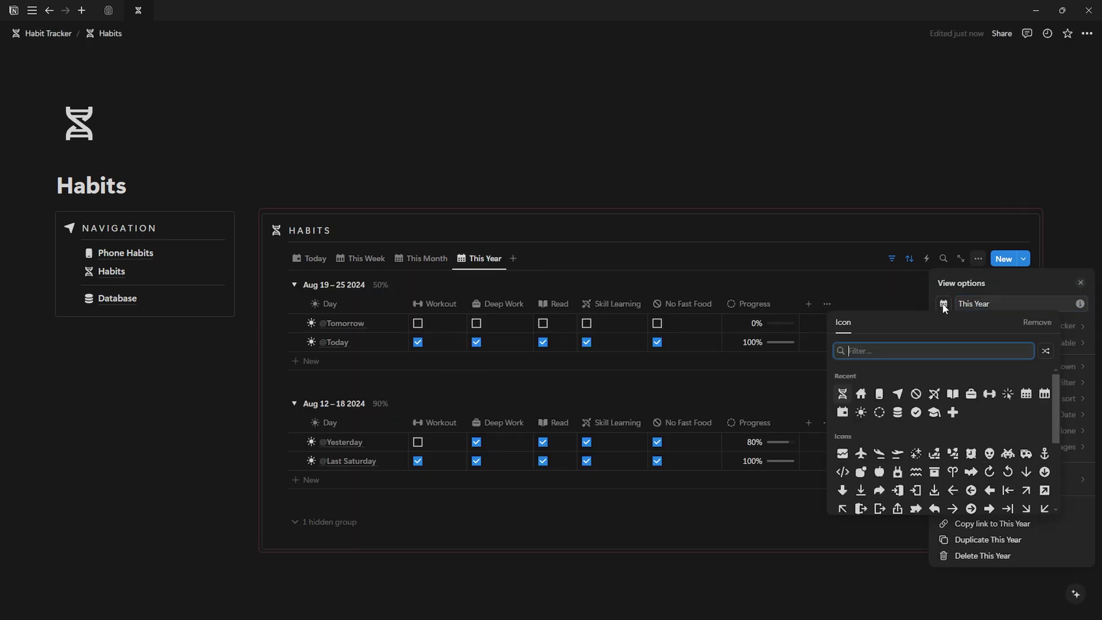
{"action": "type", "text": "calen"}
{"action": "left_click", "coordinate": [842, 375]}
{"action": "left_click", "coordinate": [476, 258]}
Filter the This Year view to the current year and group its rows by month.
{"action": "left_click", "coordinate": [978, 259]}
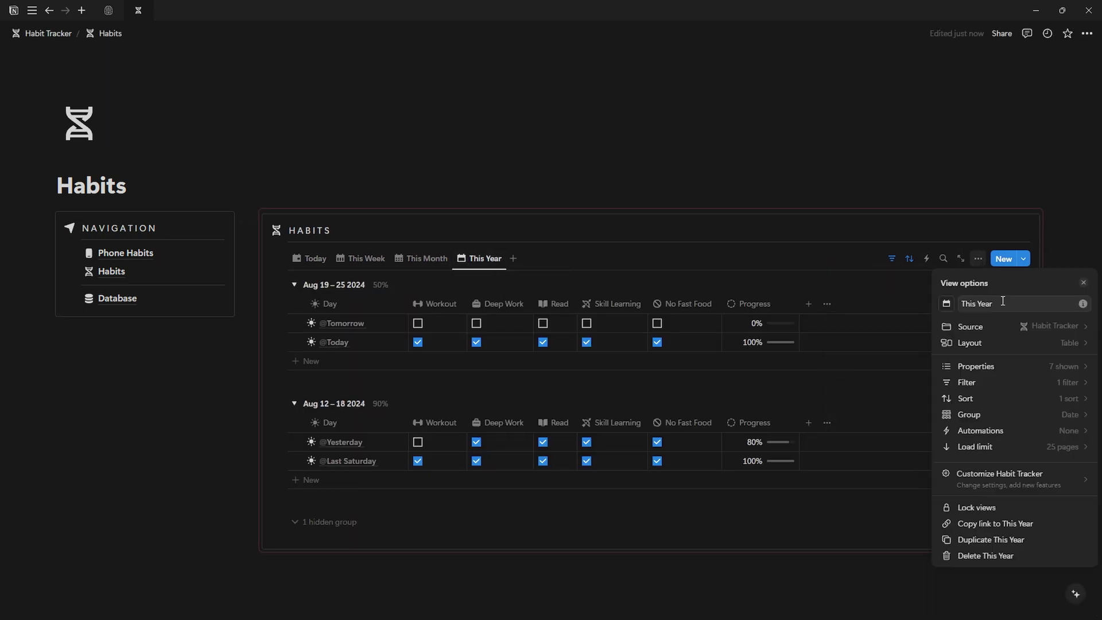
{"action": "left_click", "coordinate": [966, 382]}
{"action": "left_click", "coordinate": [1010, 299]}
{"action": "left_click", "coordinate": [1008, 344]}
{"action": "left_click", "coordinate": [985, 413]}
{"action": "key", "text": "Escape"}
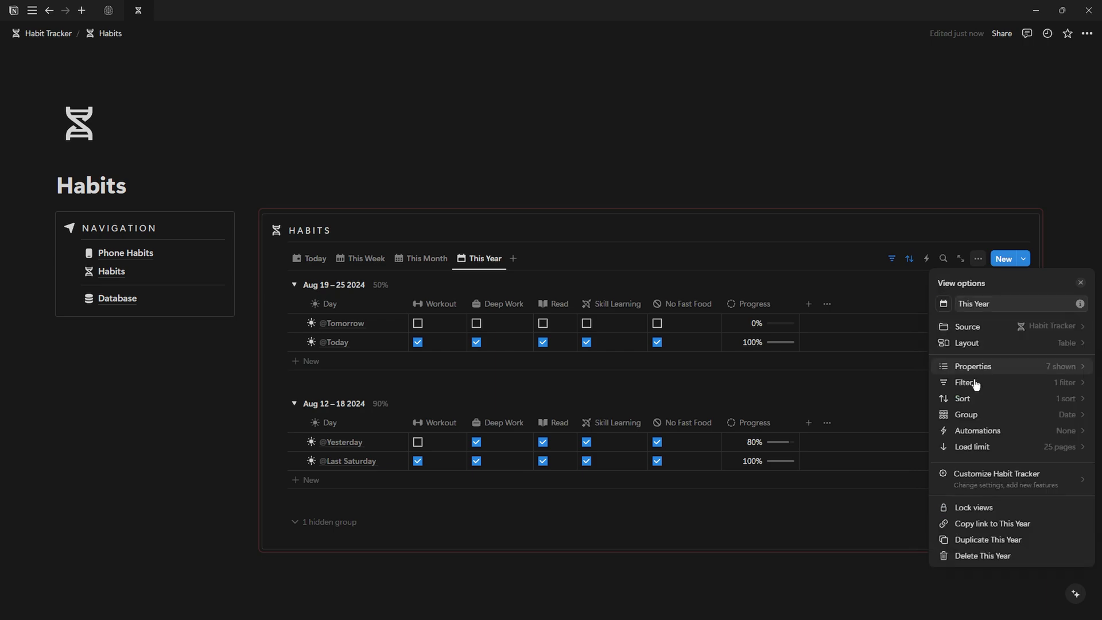
{"action": "left_click", "coordinate": [966, 414]}
{"action": "left_click", "coordinate": [1071, 320]}
{"action": "left_click", "coordinate": [990, 387]}
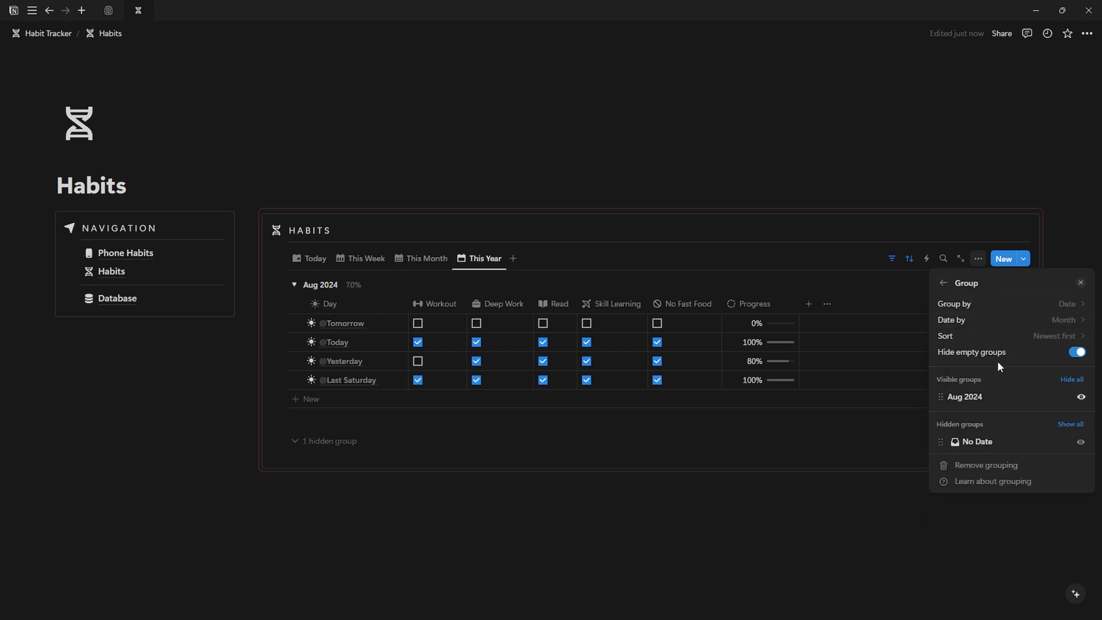
{"action": "left_click", "coordinate": [1080, 284]}
Duplicate This Year as an 'All Habits' view with an hourglass icon.
{"action": "left_click", "coordinate": [485, 258]}
{"action": "left_click", "coordinate": [476, 377]}
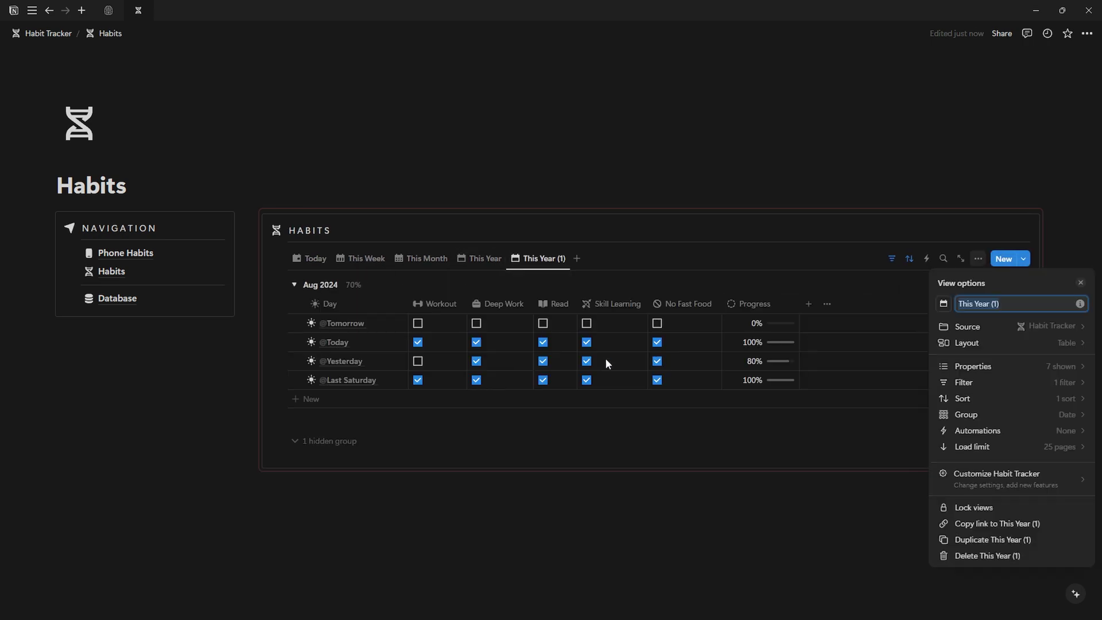
{"action": "type", "text": "All Hab"}
{"action": "type", "text": "its"}
{"action": "left_click", "coordinate": [943, 303]}
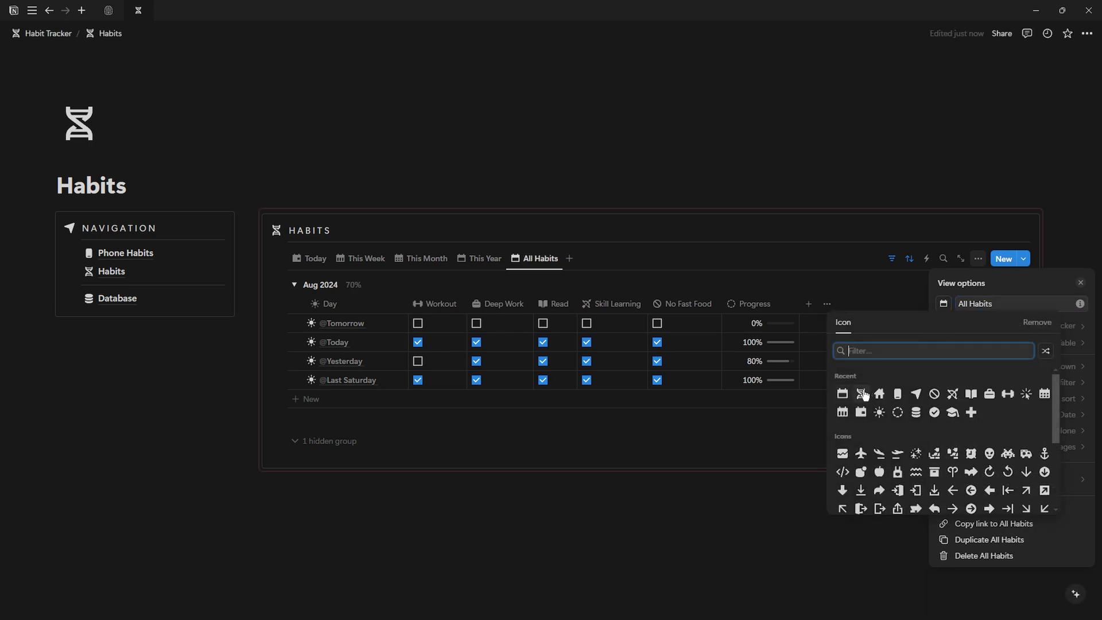
{"action": "left_click", "coordinate": [843, 393]}
Remove the date filter from All Habits and group its rows by year.
{"action": "left_click", "coordinate": [1061, 382]}
{"action": "left_click", "coordinate": [1028, 312]}
{"action": "left_click", "coordinate": [961, 310]}
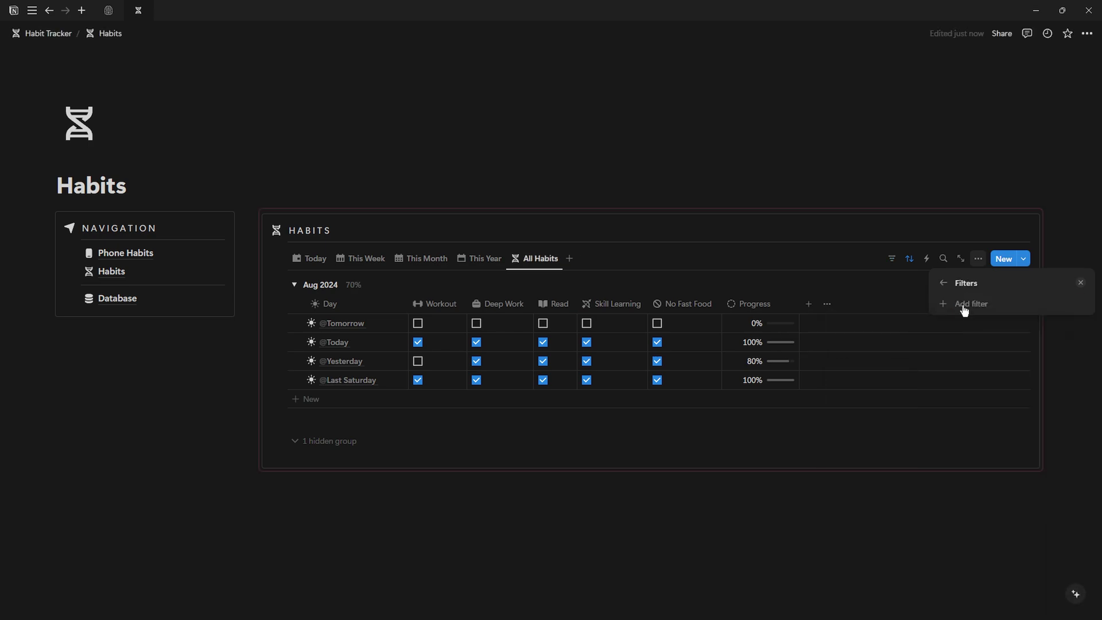
{"action": "left_click", "coordinate": [943, 283]}
{"action": "left_click", "coordinate": [1048, 396]}
{"action": "left_click", "coordinate": [1063, 320]}
{"action": "left_click", "coordinate": [969, 401]}
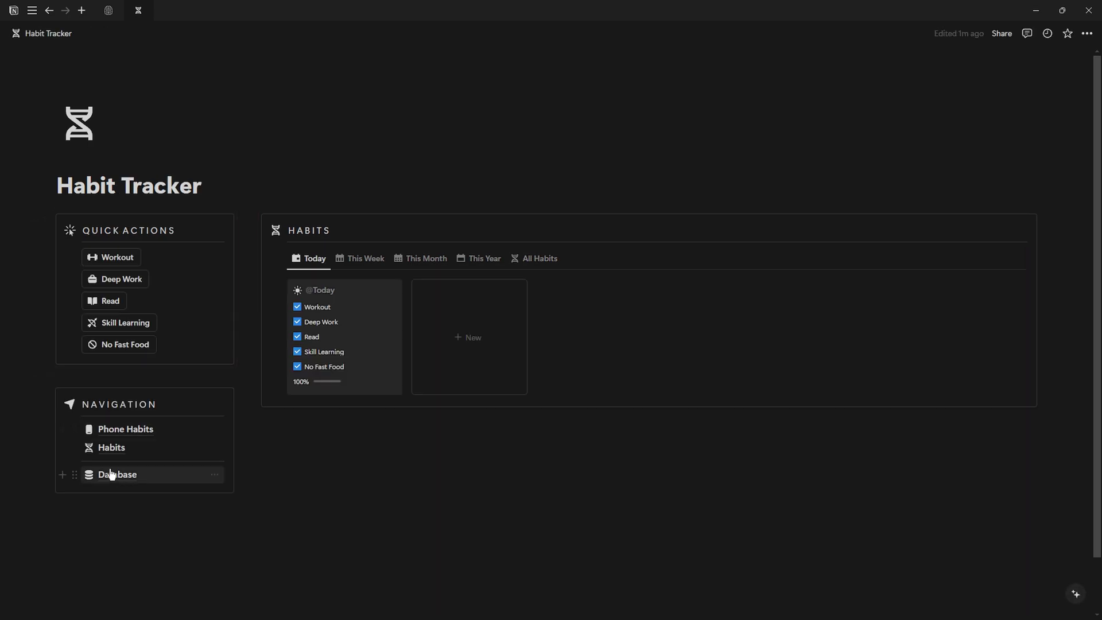
Paste the Home button above the Navigation box on the Habits page.
{"action": "left_click", "coordinate": [124, 435]}
{"action": "left_click", "coordinate": [361, 218]}
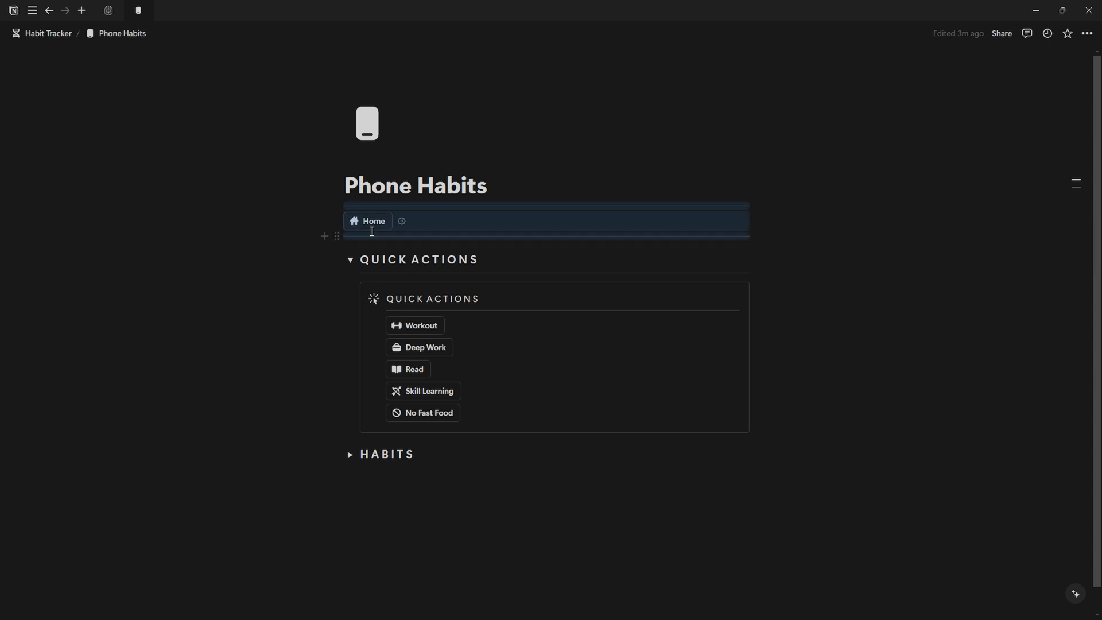
{"action": "left_click", "coordinate": [114, 451]}
{"action": "left_click", "coordinate": [76, 216]}
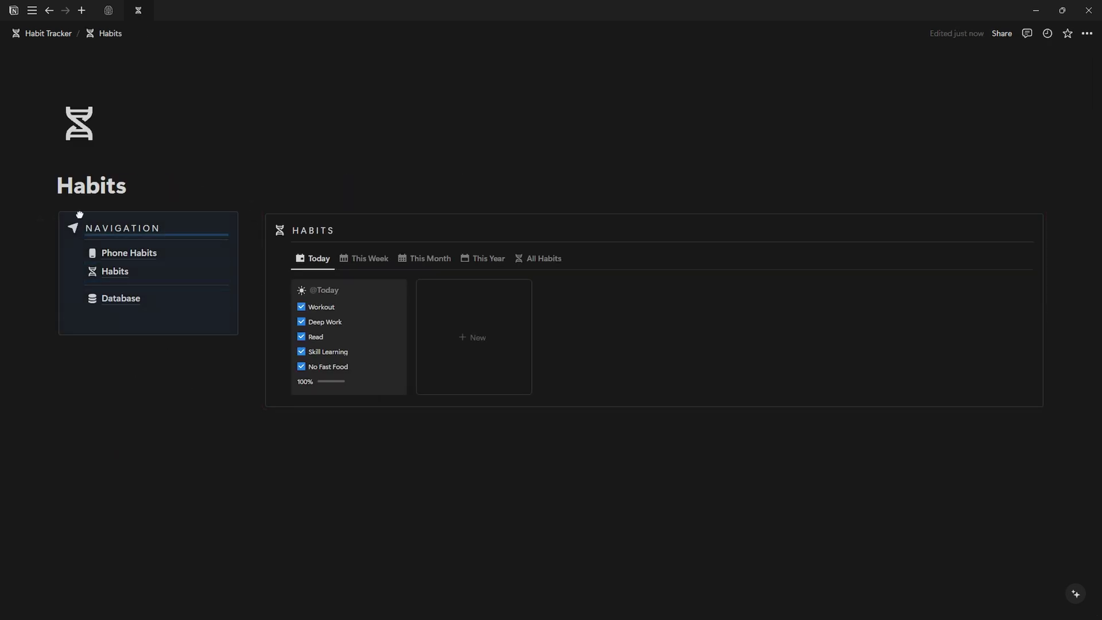
{"action": "key", "text": "ctrl+v"}
{"action": "left_click", "coordinate": [99, 262]}
Below the Habits view on the dashboard, add a divider and start a chart block with /char.
{"action": "left_click", "coordinate": [107, 229]}
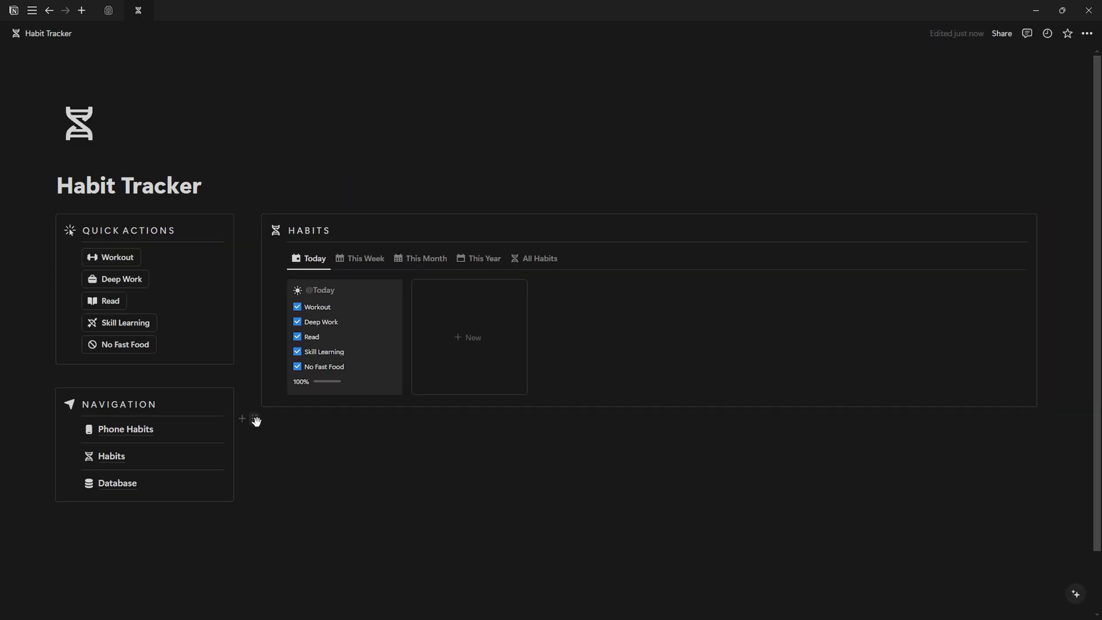
{"action": "left_click", "coordinate": [310, 402]}
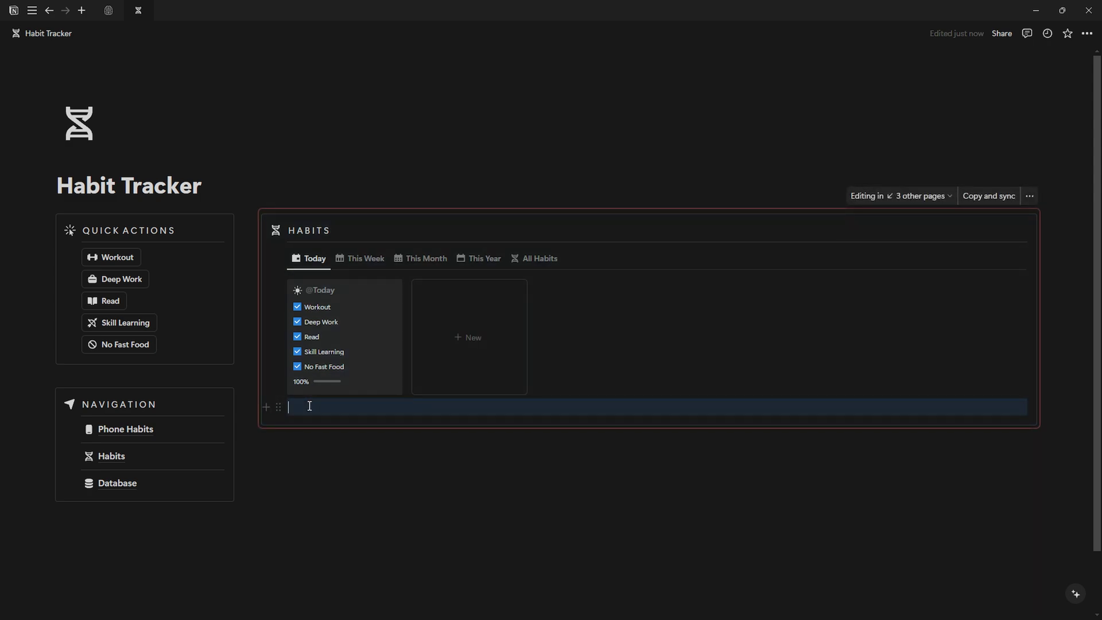
{"action": "type", "text": "---"}
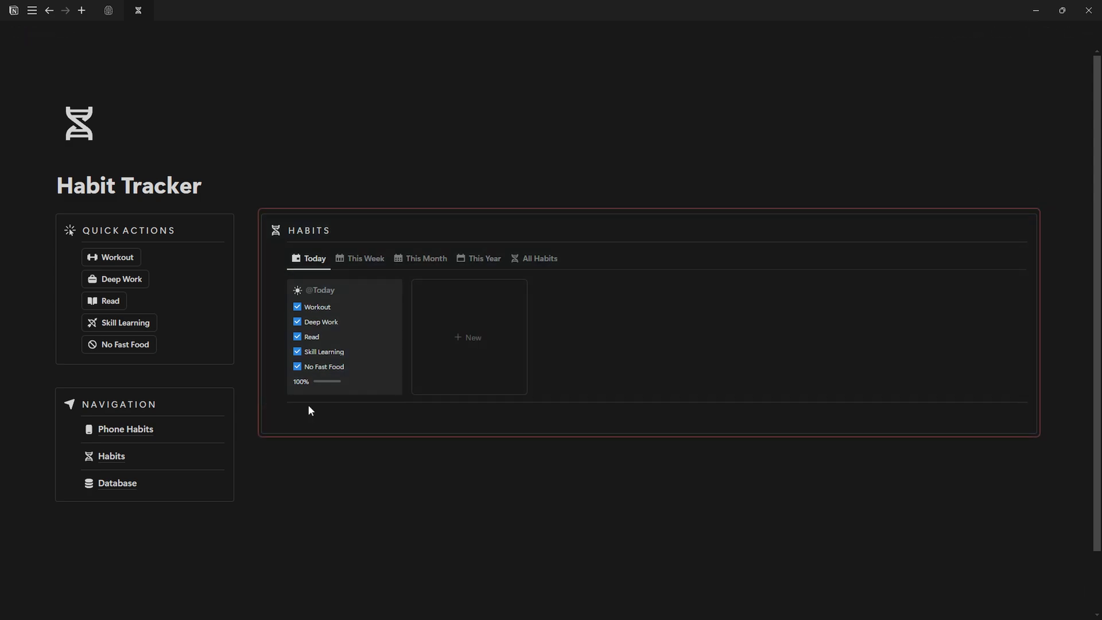
{"action": "type", "text": "/"}
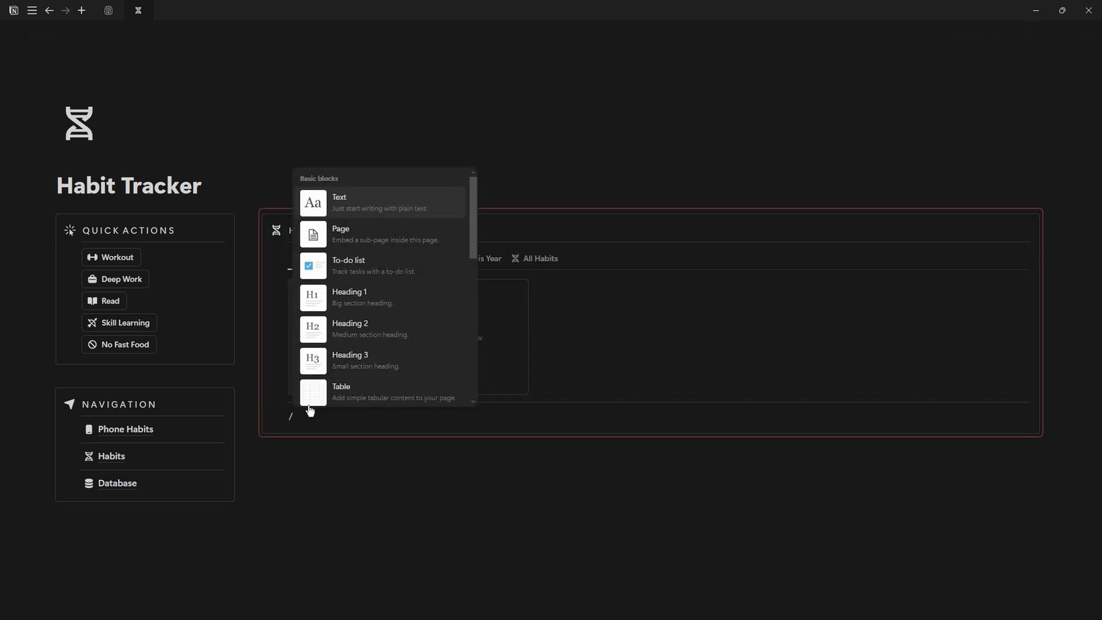
{"action": "type", "text": "char"}
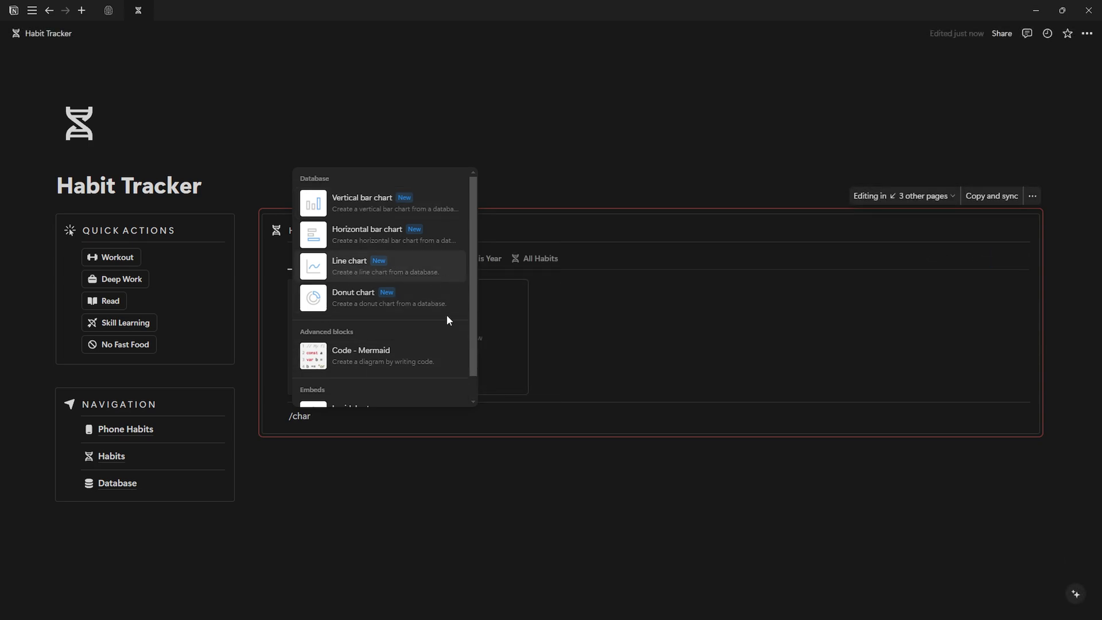
Insert a Habit Tracker line chart plotting Date by week against average Progress, ungrouped.
{"action": "left_click", "coordinate": [357, 265]}
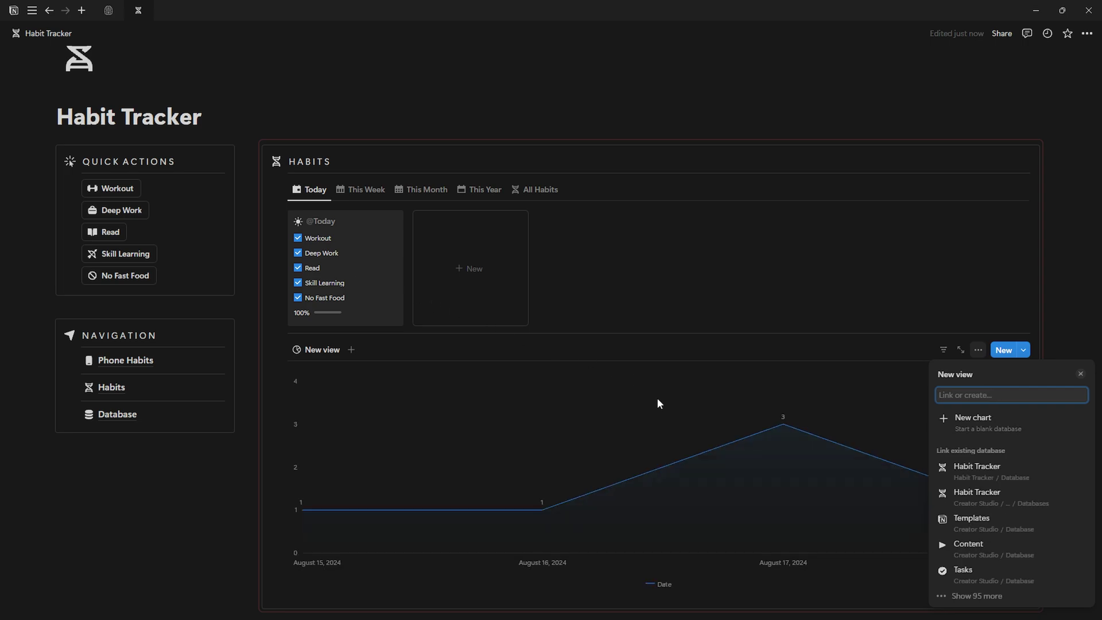
{"action": "left_click", "coordinate": [987, 472]}
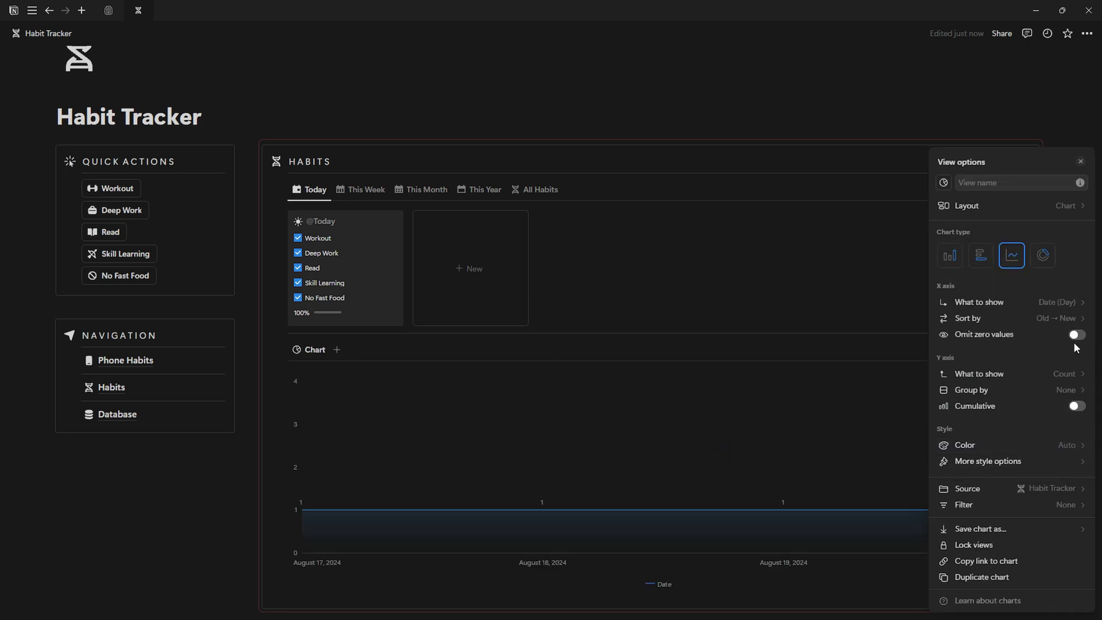
{"action": "left_click", "coordinate": [1054, 304]}
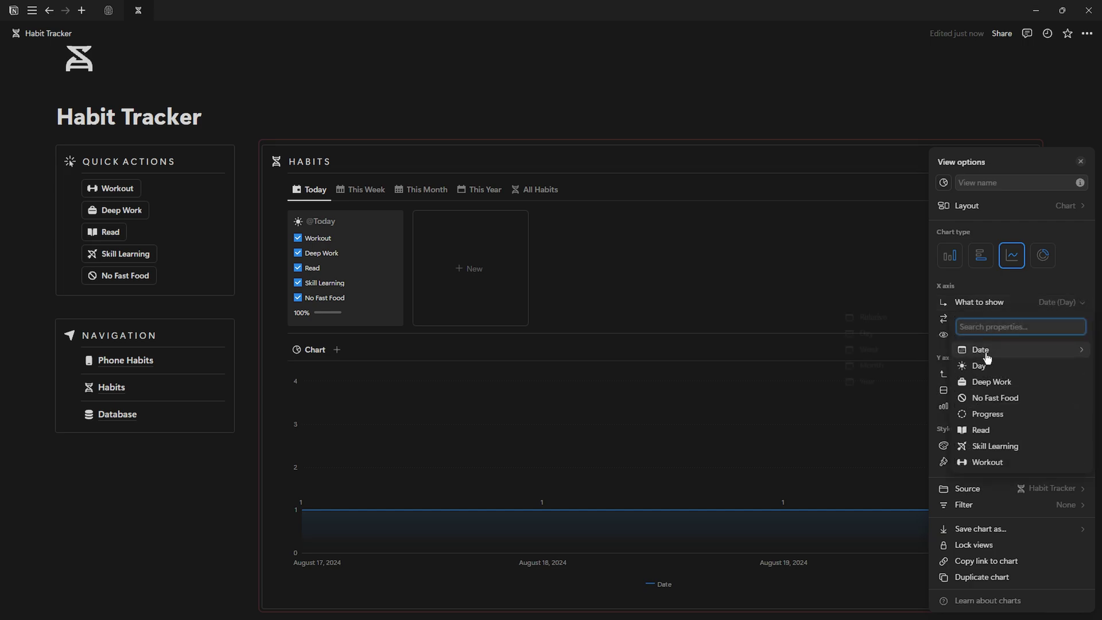
{"action": "mouse_move", "coordinate": [976, 349]}
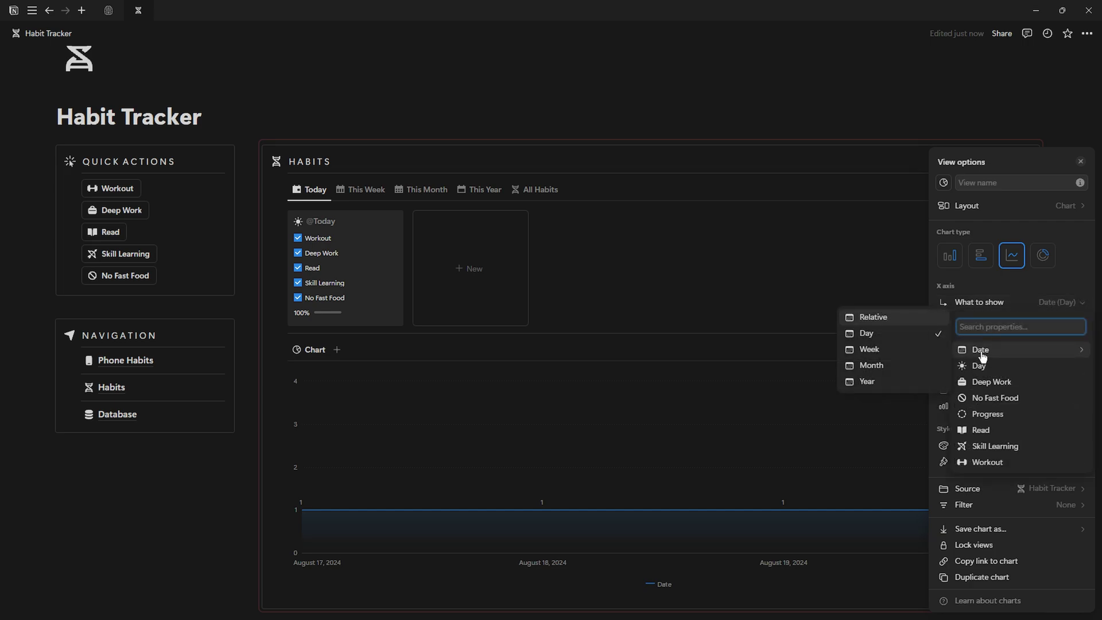
{"action": "left_click", "coordinate": [878, 349]}
{"action": "left_click", "coordinate": [1062, 374]}
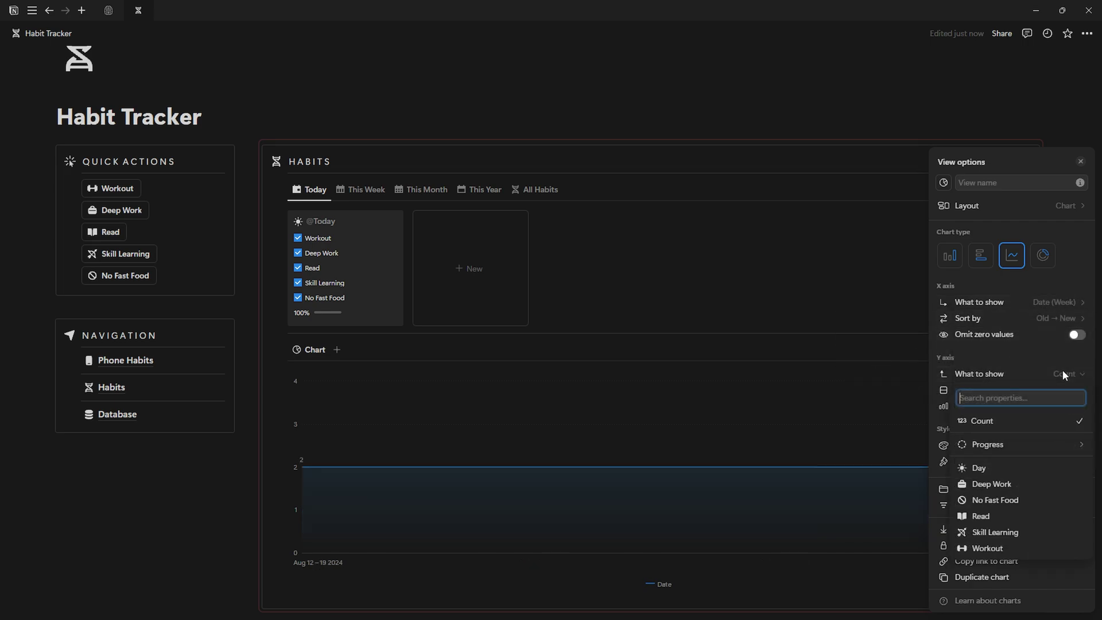
{"action": "mouse_move", "coordinate": [998, 444]}
{"action": "left_click", "coordinate": [869, 421]}
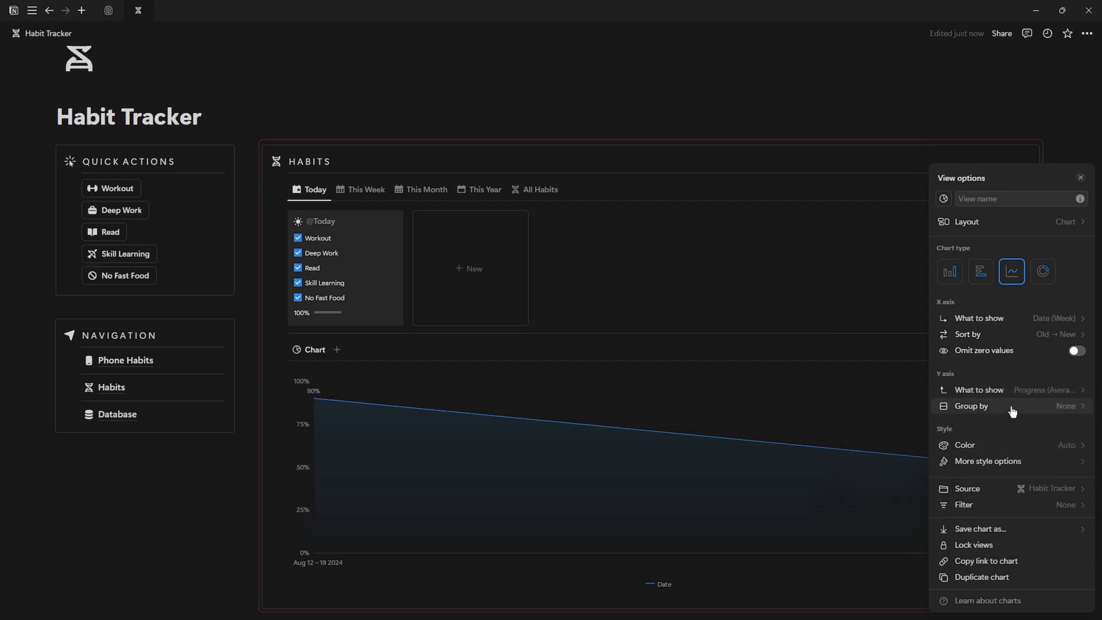
{"action": "left_click", "coordinate": [1061, 405]}
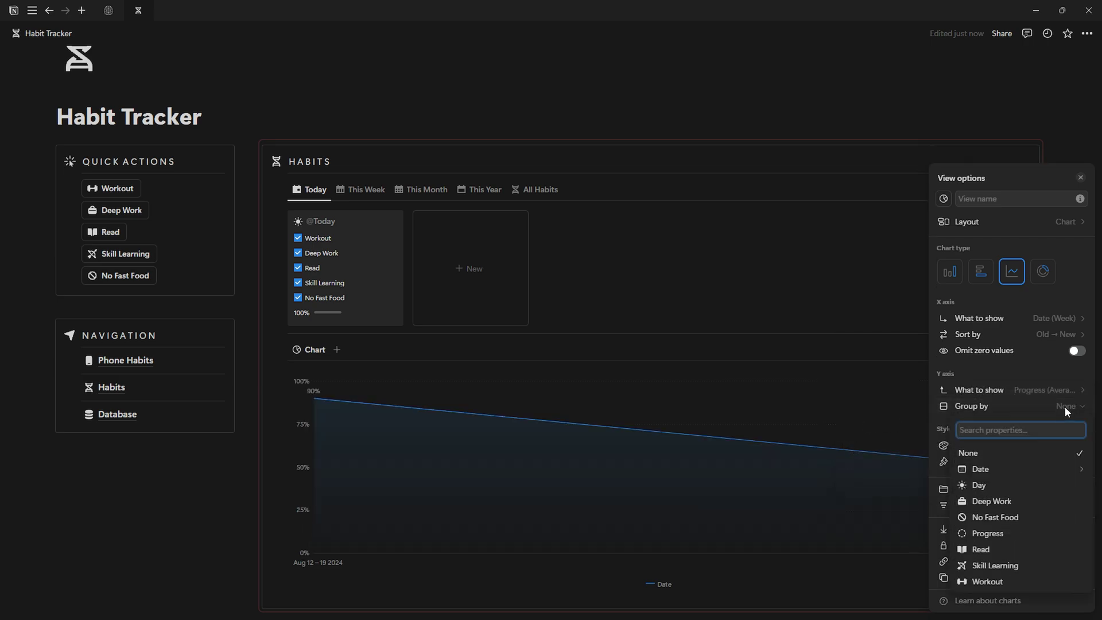
{"action": "left_click", "coordinate": [975, 454]}
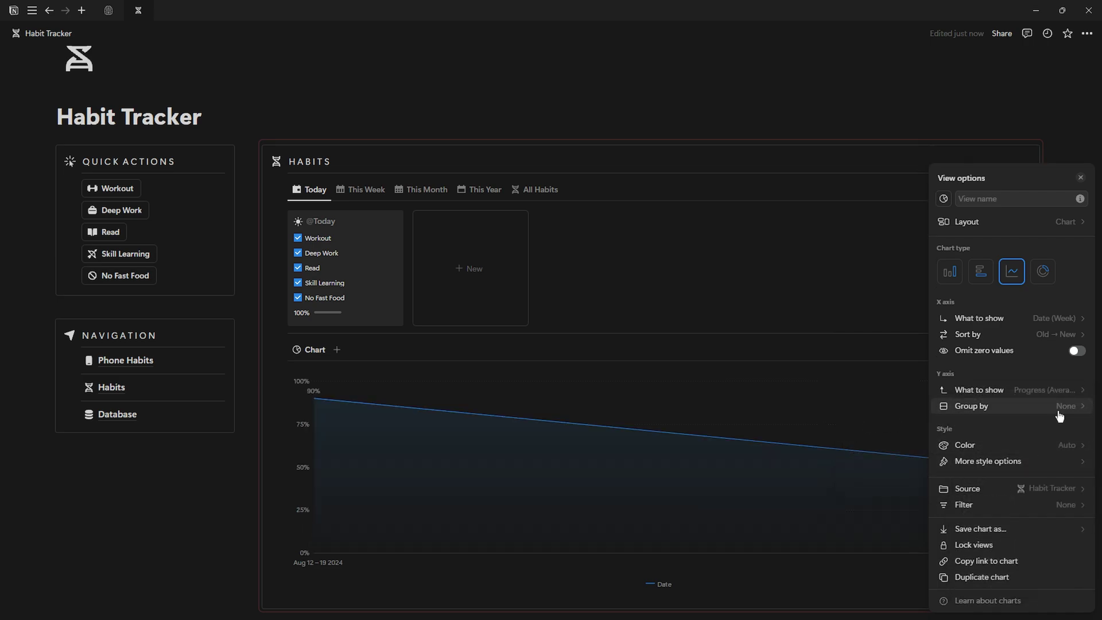
Set the chart colour to Colorless and turn off the legend.
{"action": "left_click", "coordinate": [1071, 449]}
{"action": "left_click", "coordinate": [1053, 280]}
{"action": "left_click", "coordinate": [1062, 446]}
{"action": "left_click", "coordinate": [1055, 297]}
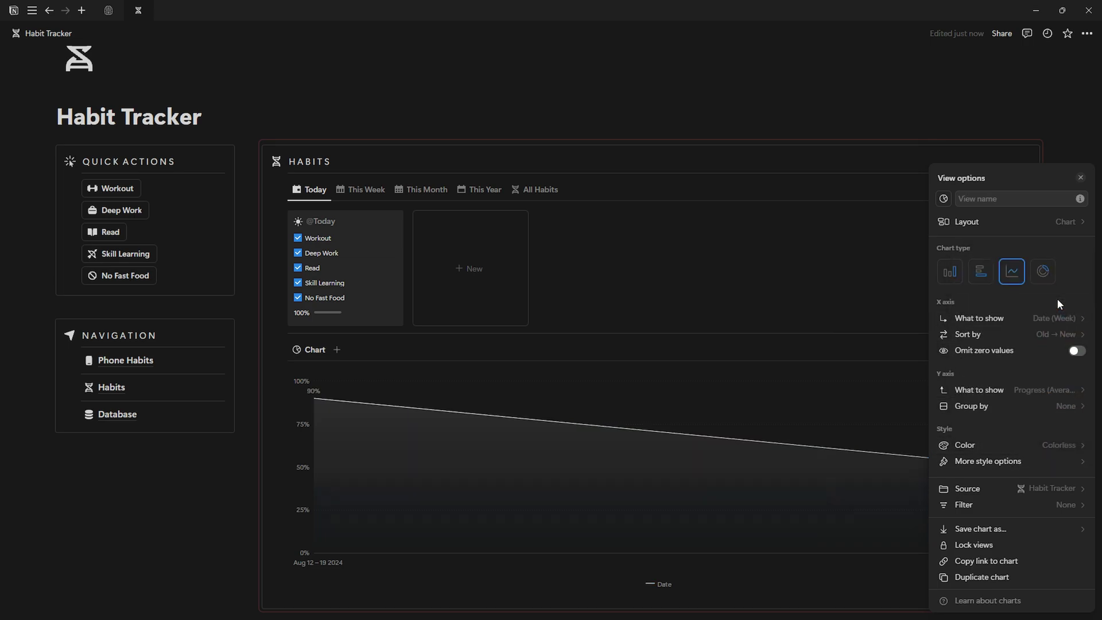
{"action": "left_click", "coordinate": [1045, 461]}
{"action": "left_click", "coordinate": [1075, 561]}
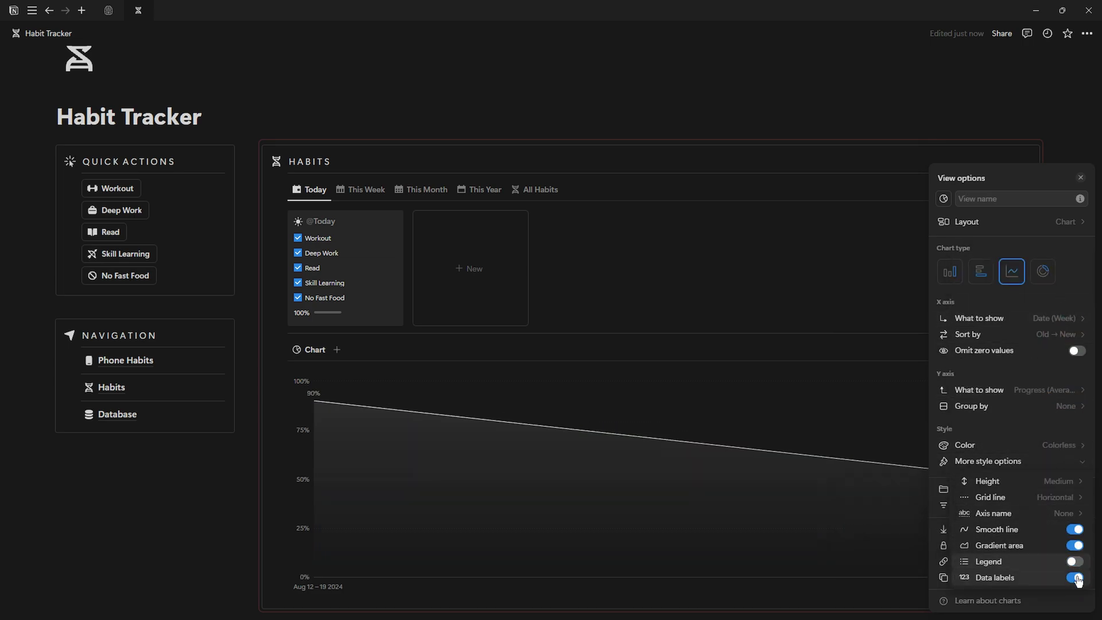
{"action": "left_click", "coordinate": [892, 392]}
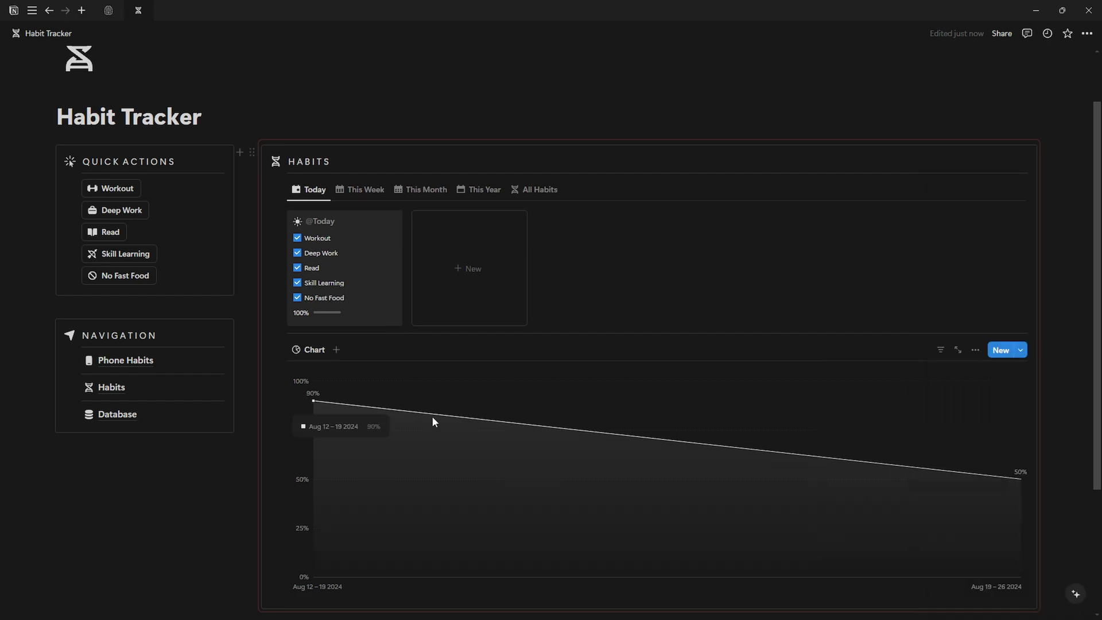
Switch to the Second Brain tab and open Habits Tracker from its Navigation list.
{"action": "left_click", "coordinate": [109, 10]}
{"action": "scroll", "coordinate": [109, 345], "scroll_direction": "down", "scroll_amount": 3}
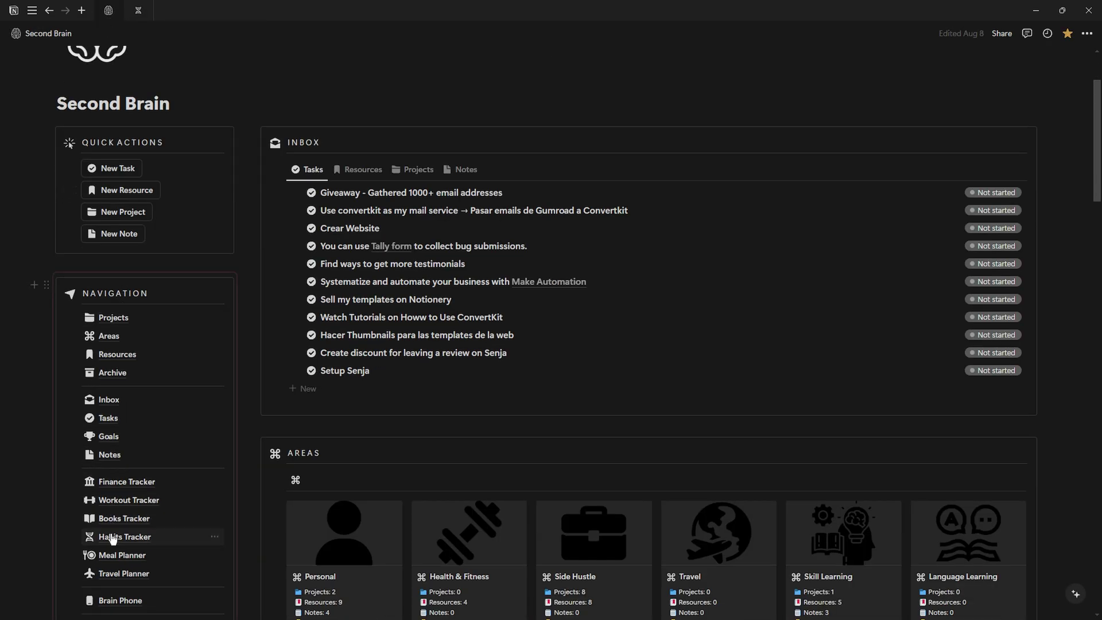
{"action": "left_click", "coordinate": [109, 603]}
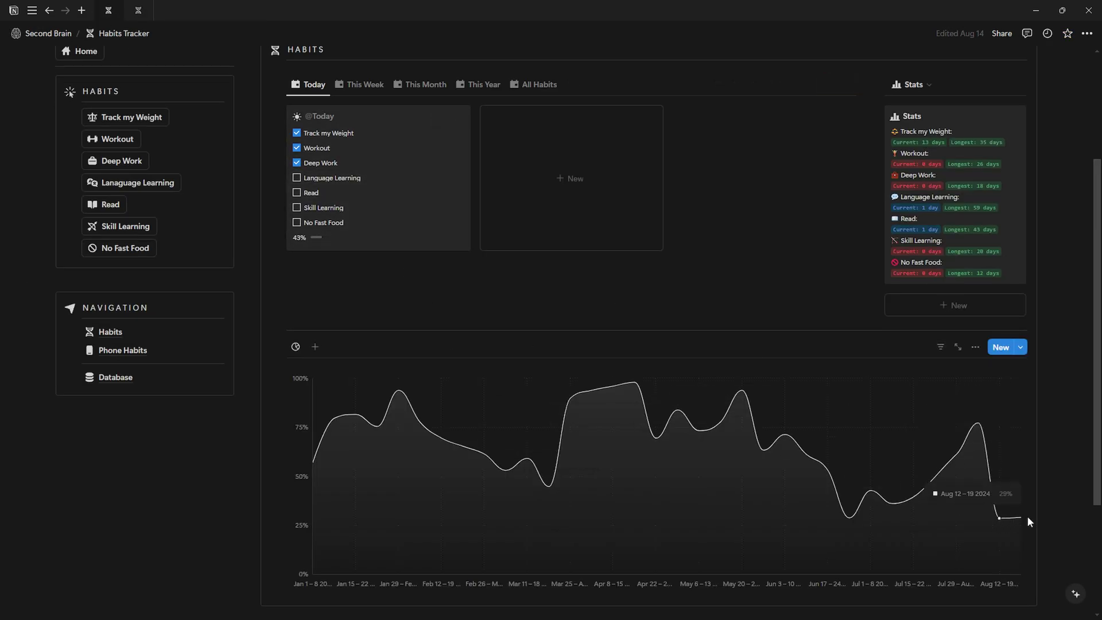